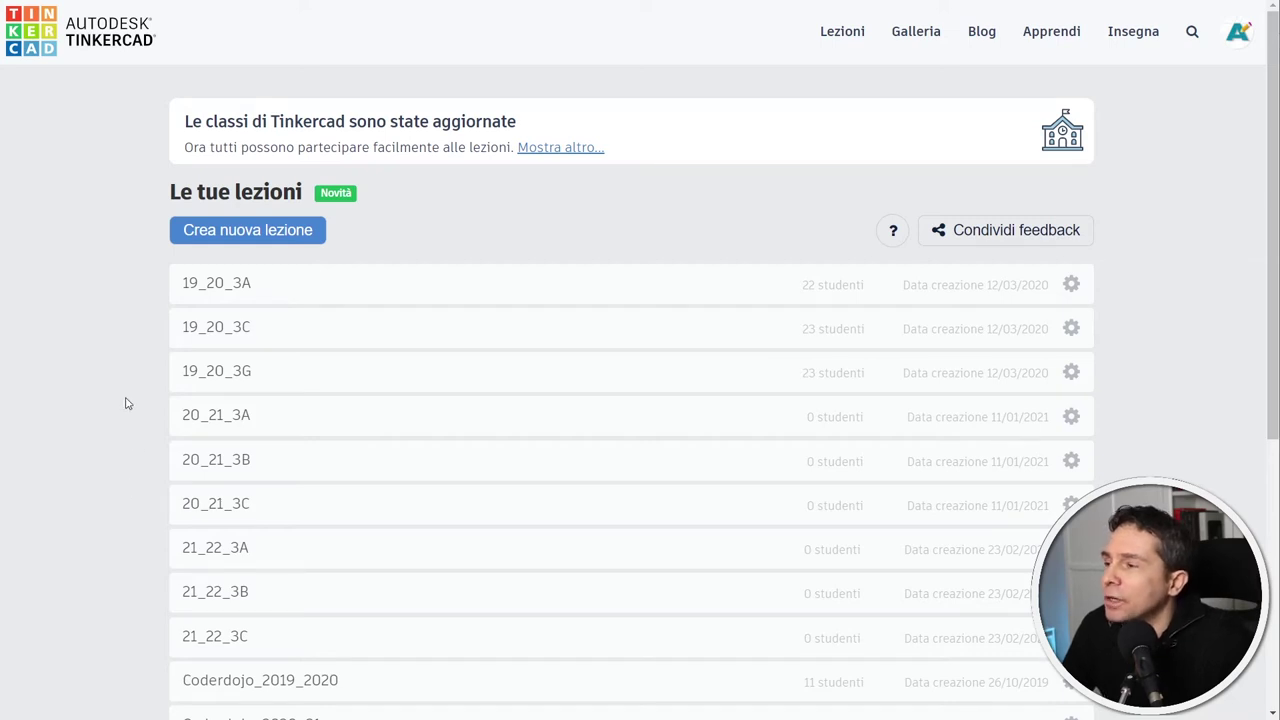
Create a class named 0_prova for "13 - 14 anni | Terza media" with Tecnologia as its subject
click(249, 240)
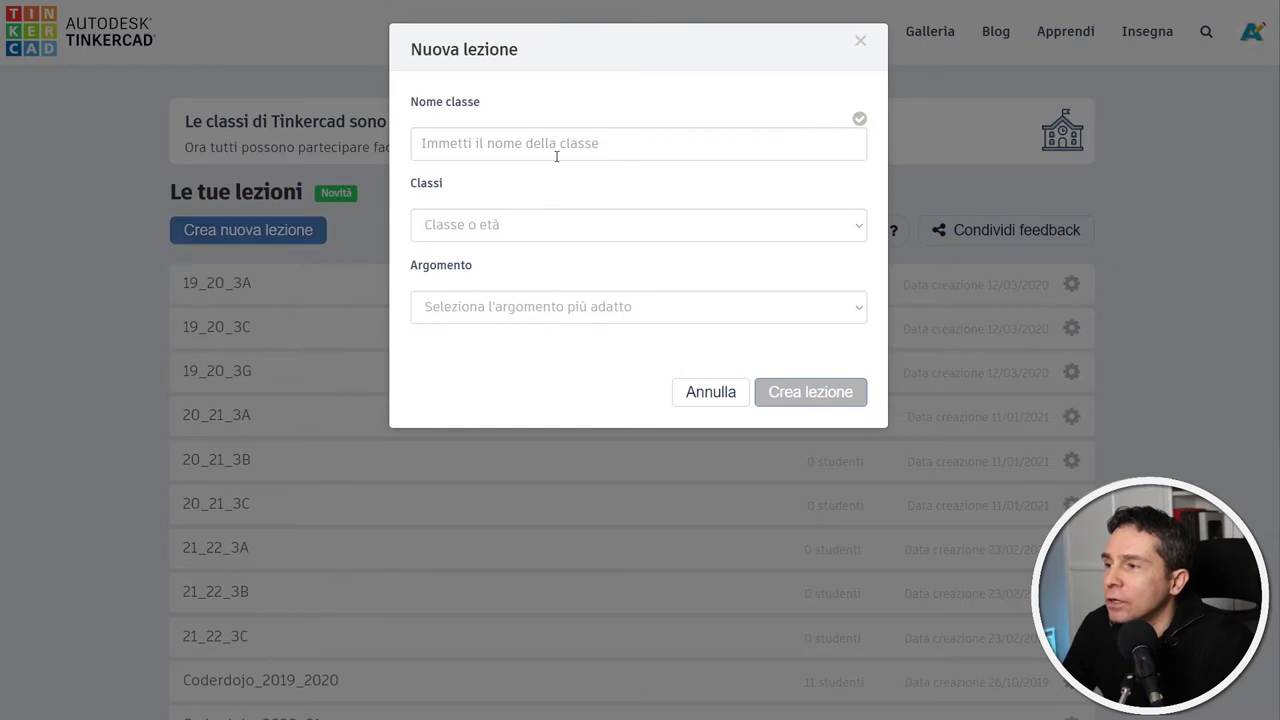
click(552, 143)
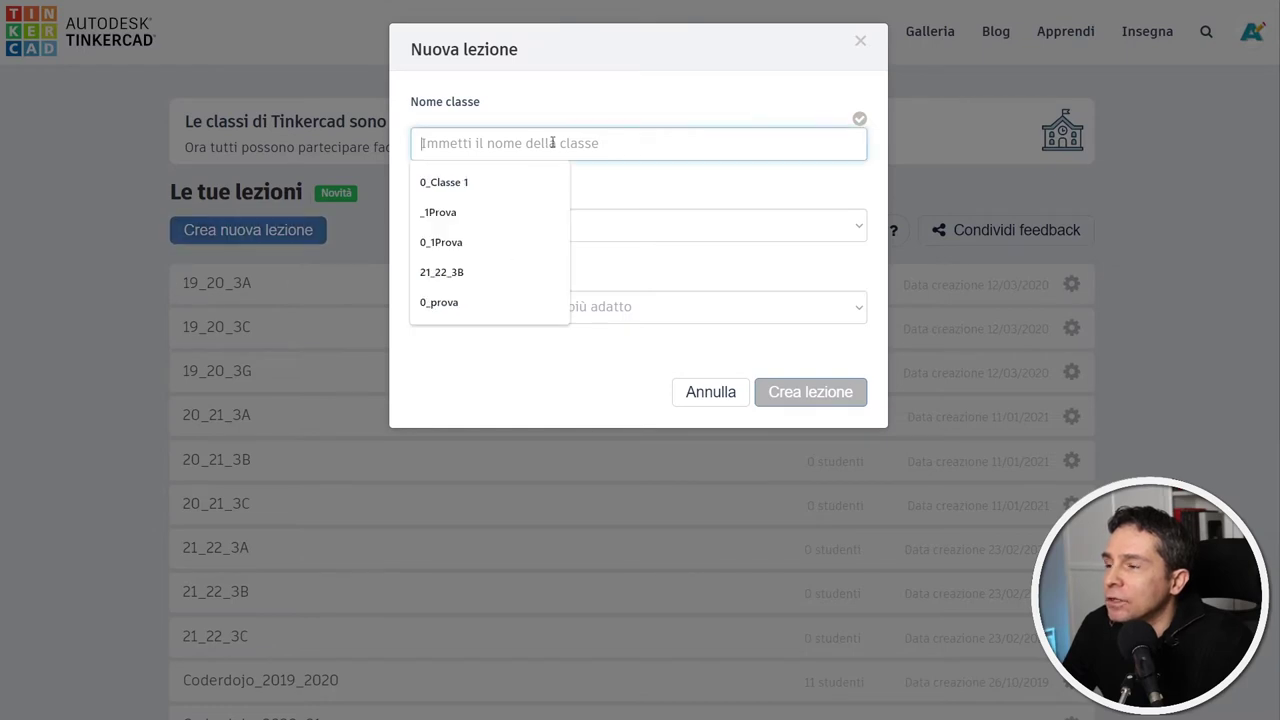
click(480, 302)
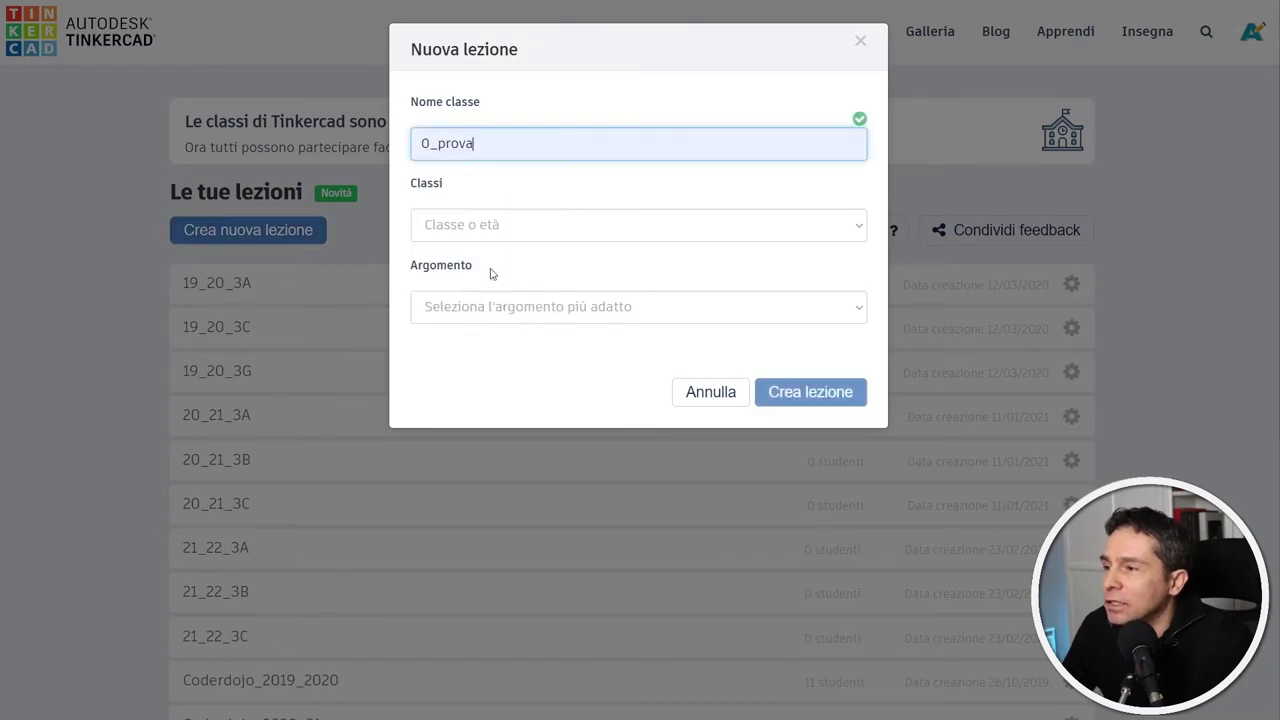
click(518, 225)
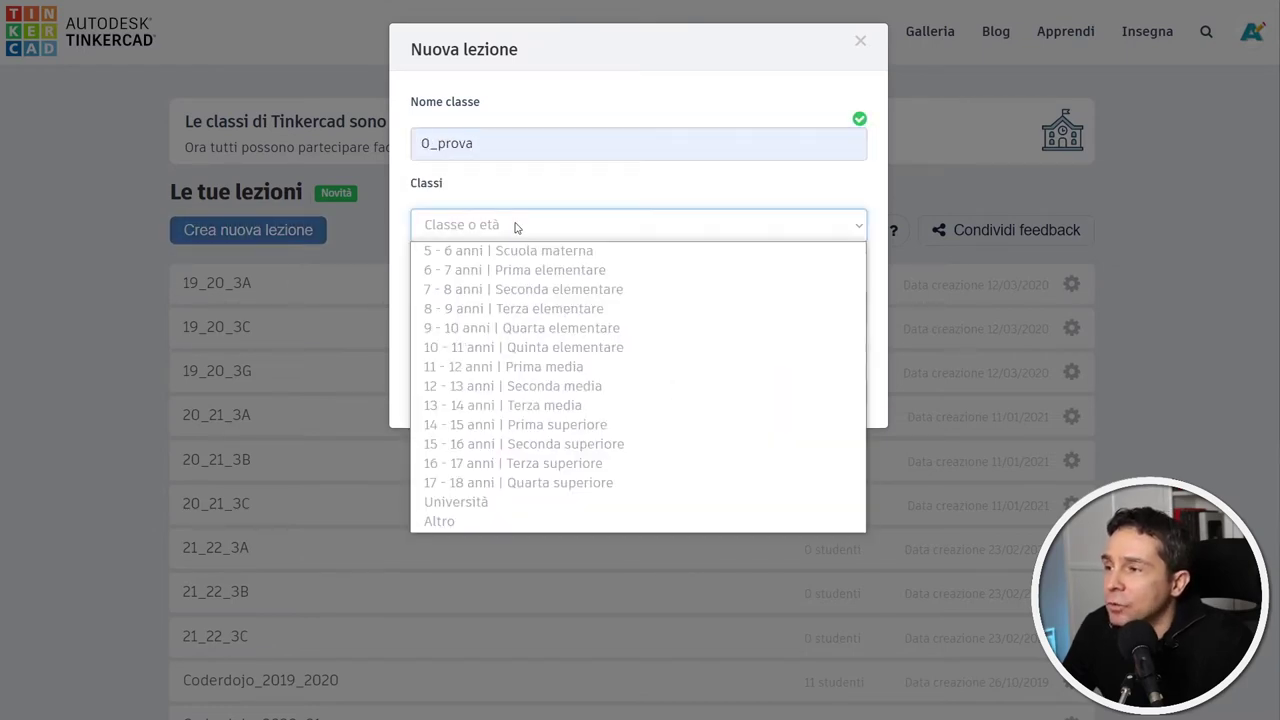
click(537, 408)
click(529, 307)
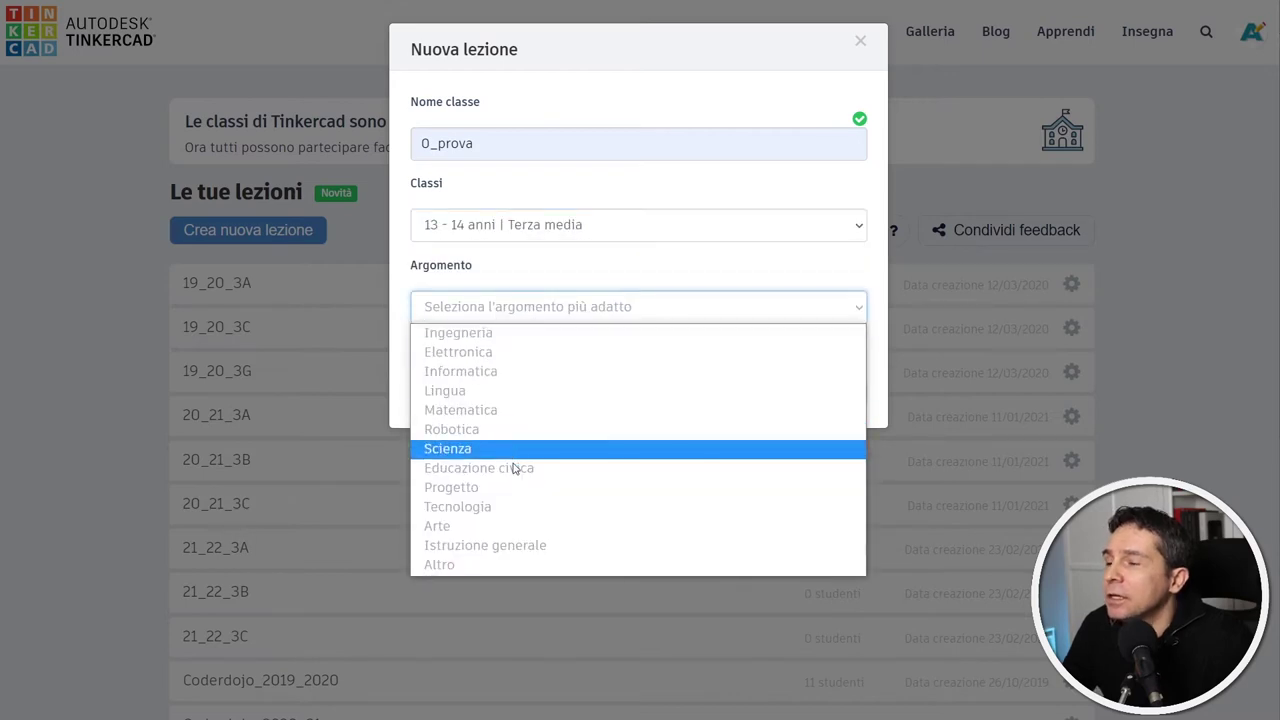
click(512, 502)
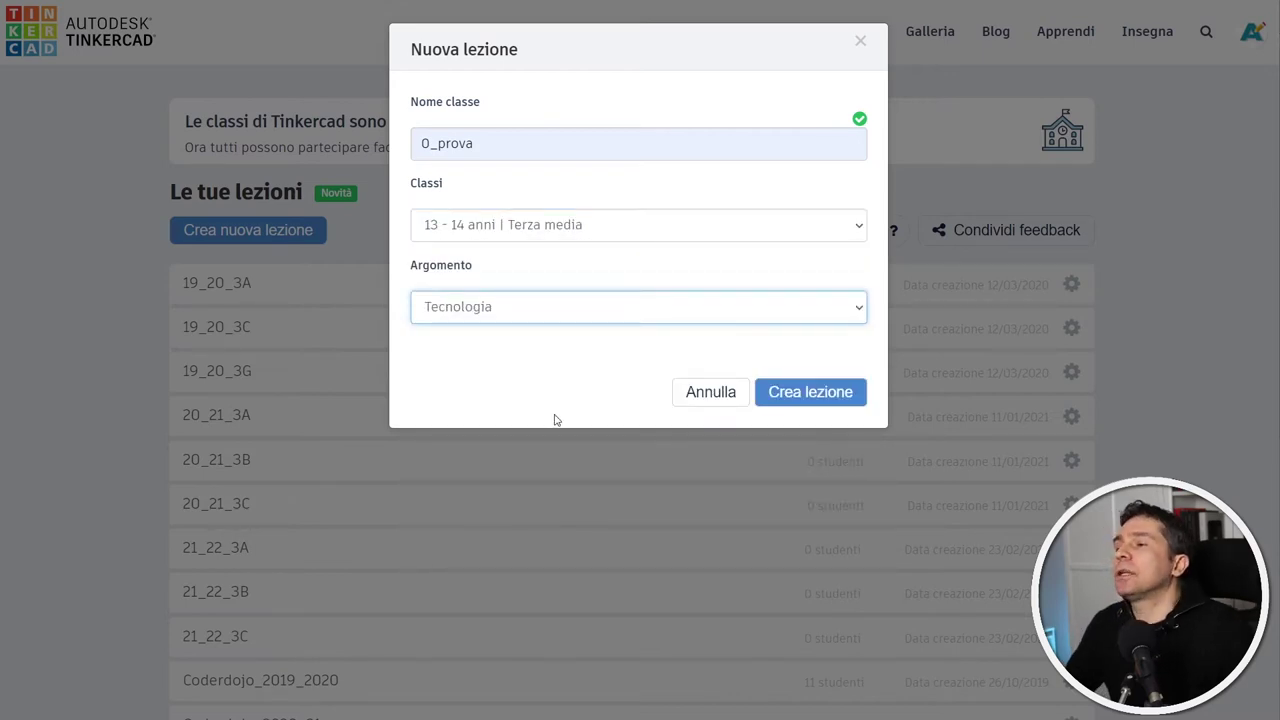
click(808, 398)
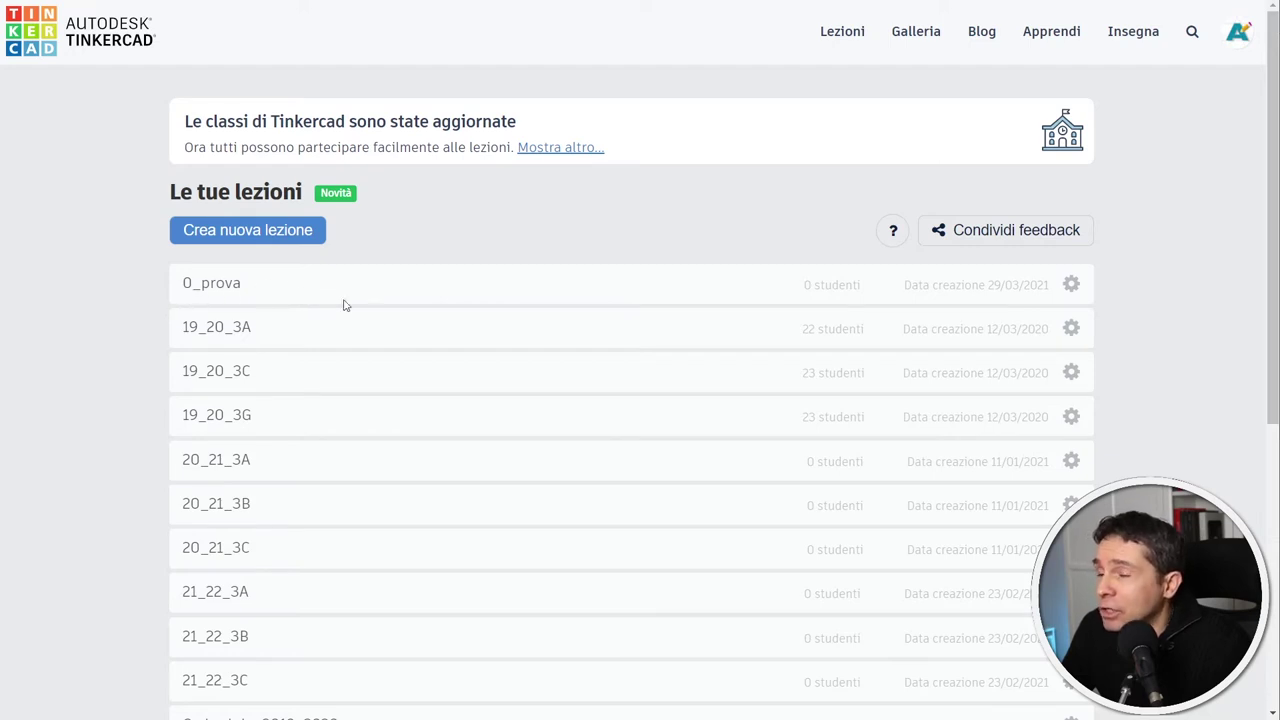
click(1071, 285)
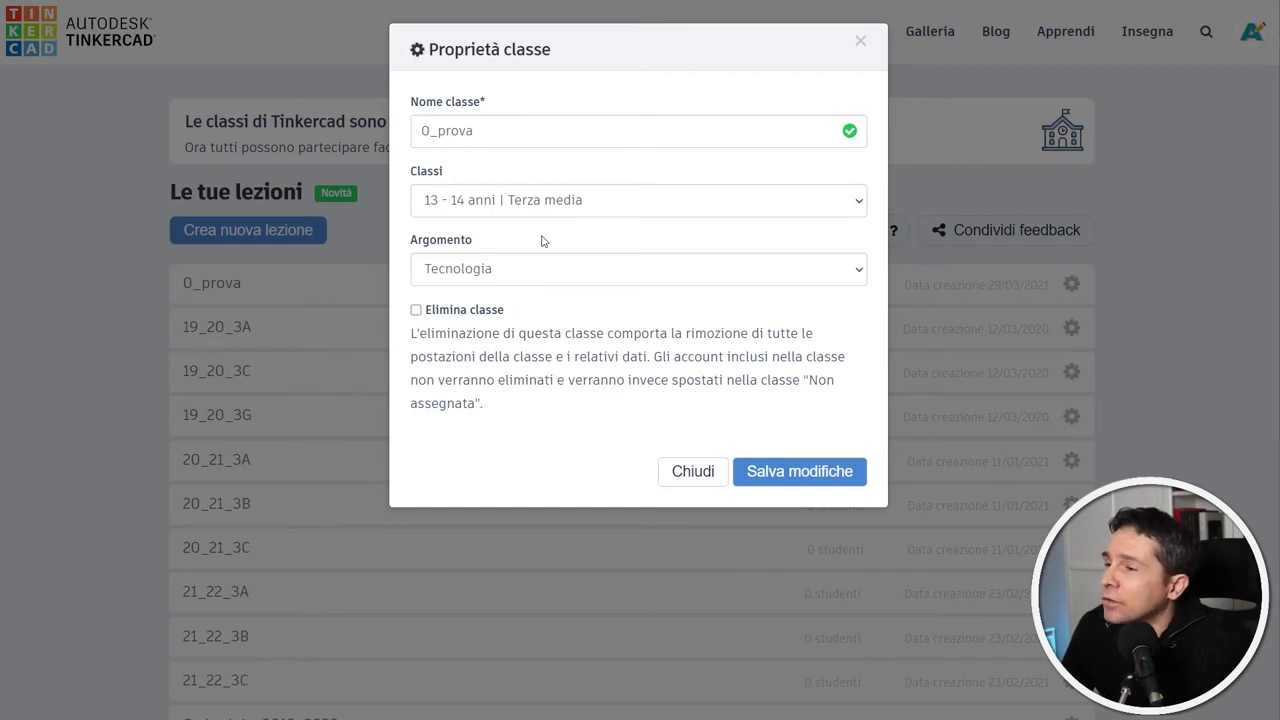
click(416, 311)
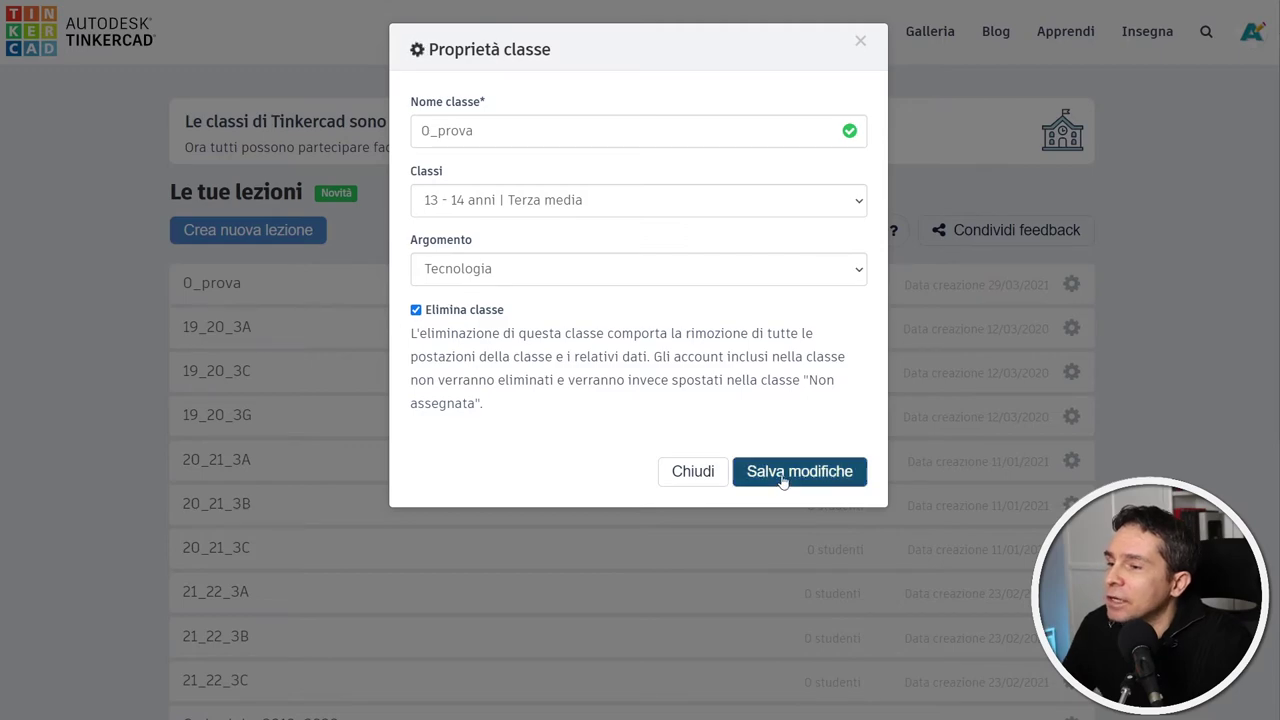
click(678, 474)
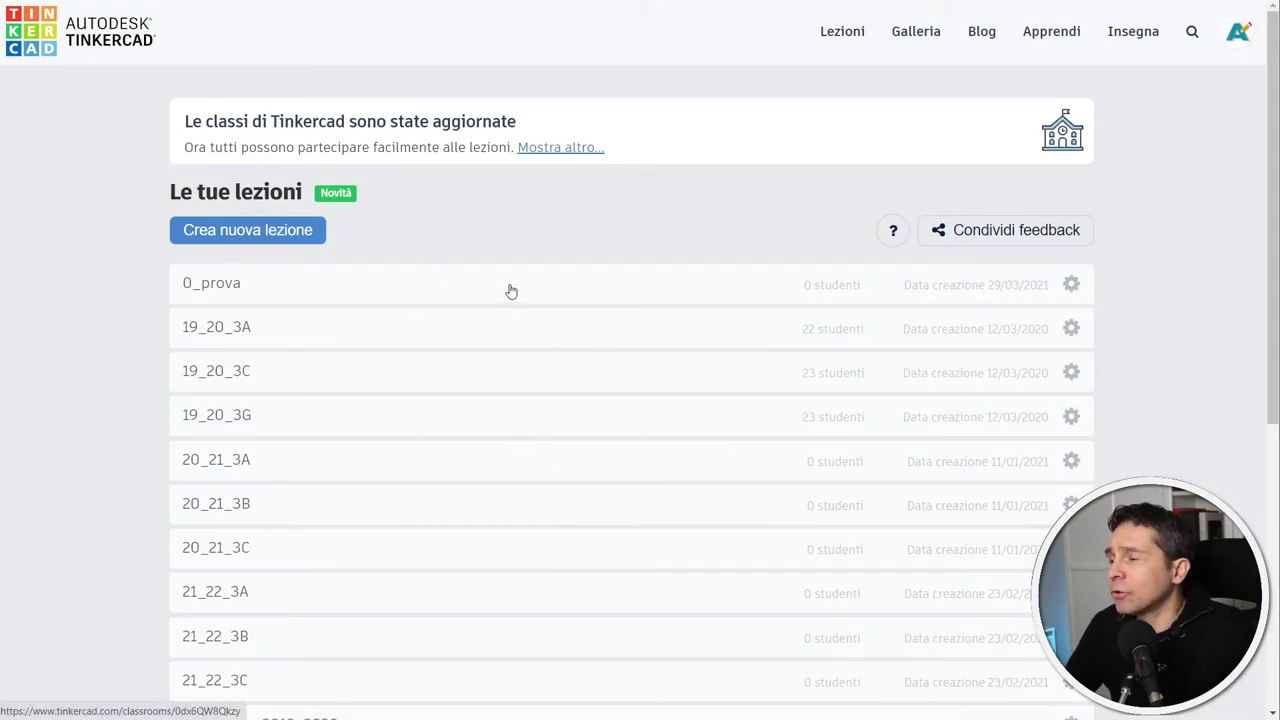
Open the 0_prova class, copy its access code and its joining link, and return to the class page
click(236, 291)
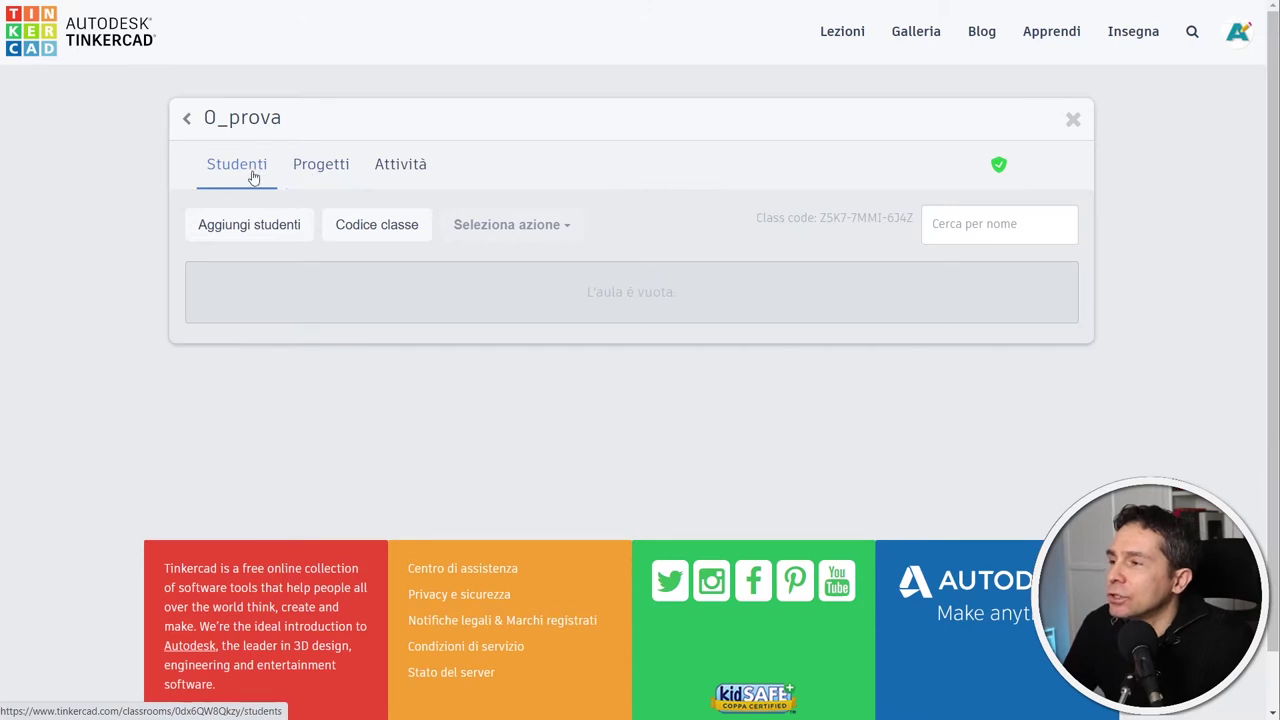
click(366, 232)
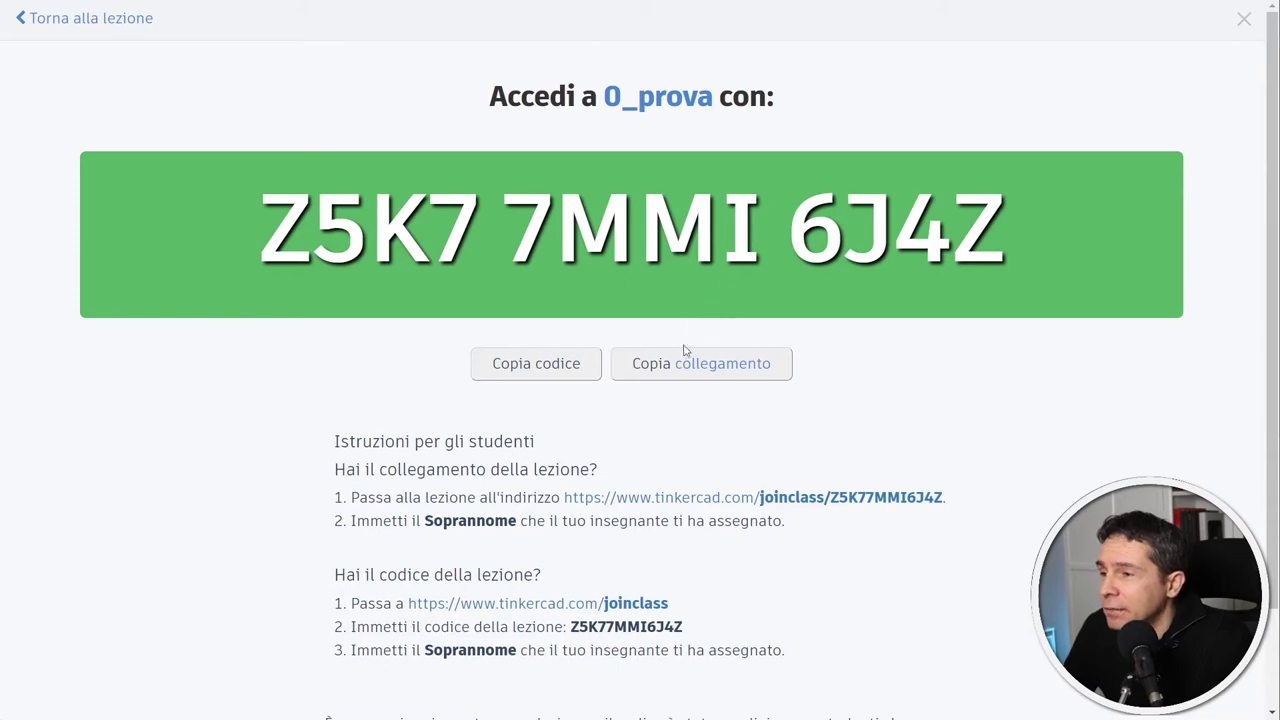
click(541, 375)
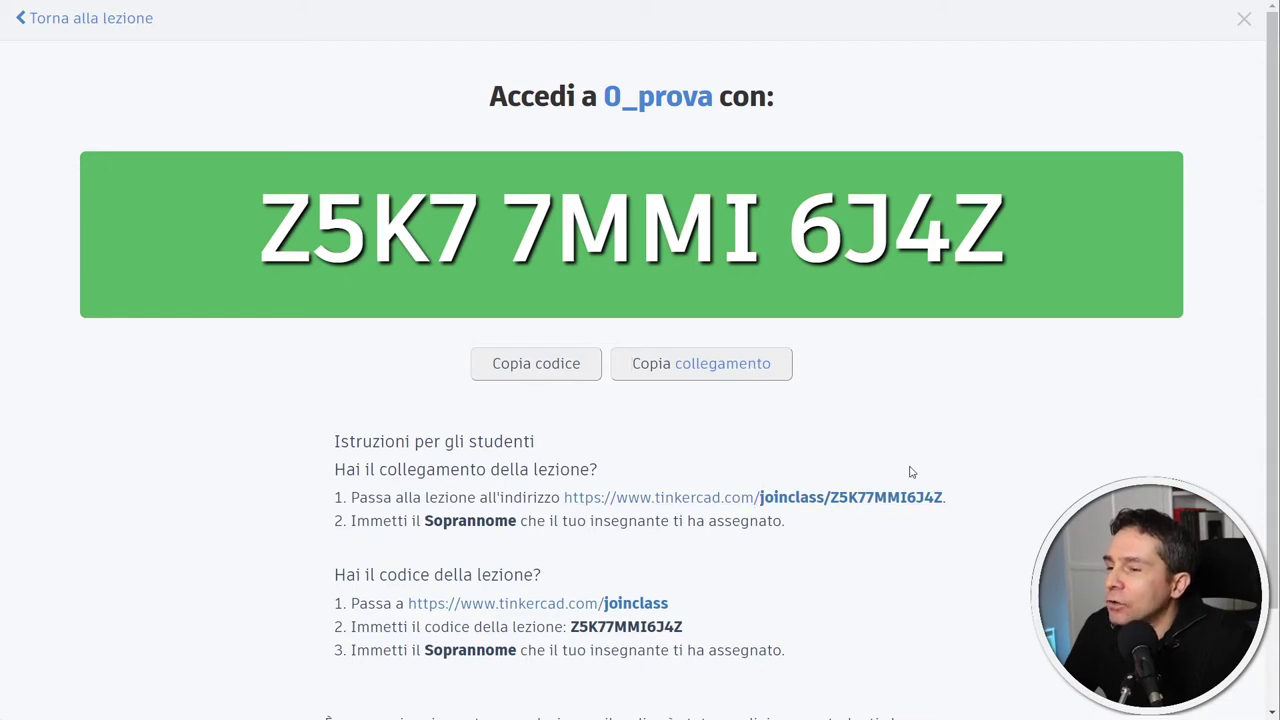
drag(563, 497, 946, 492)
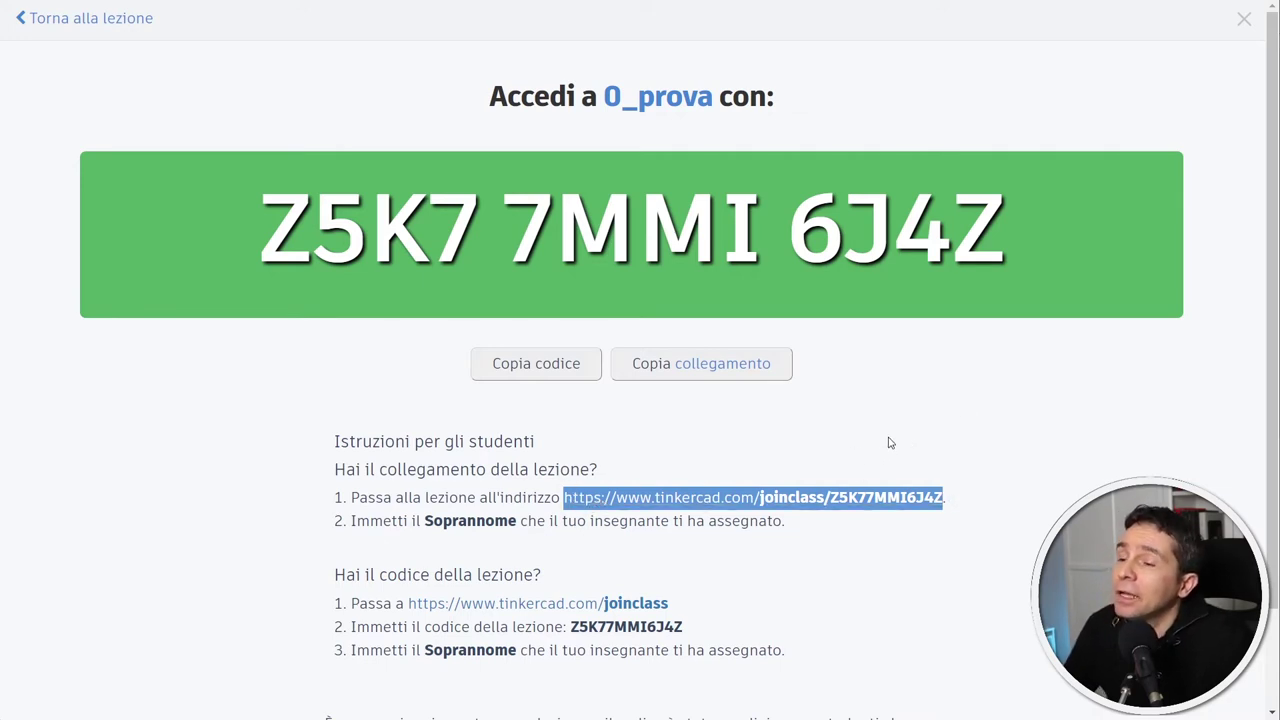
click(669, 366)
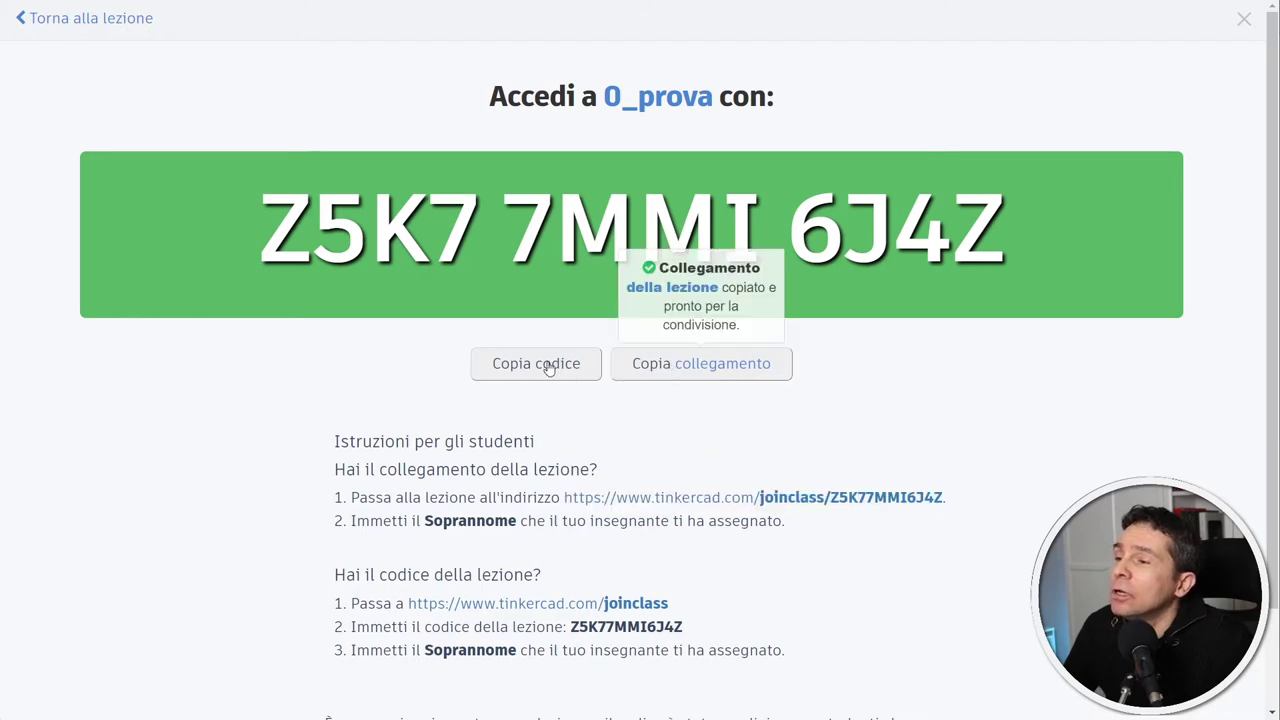
click(68, 24)
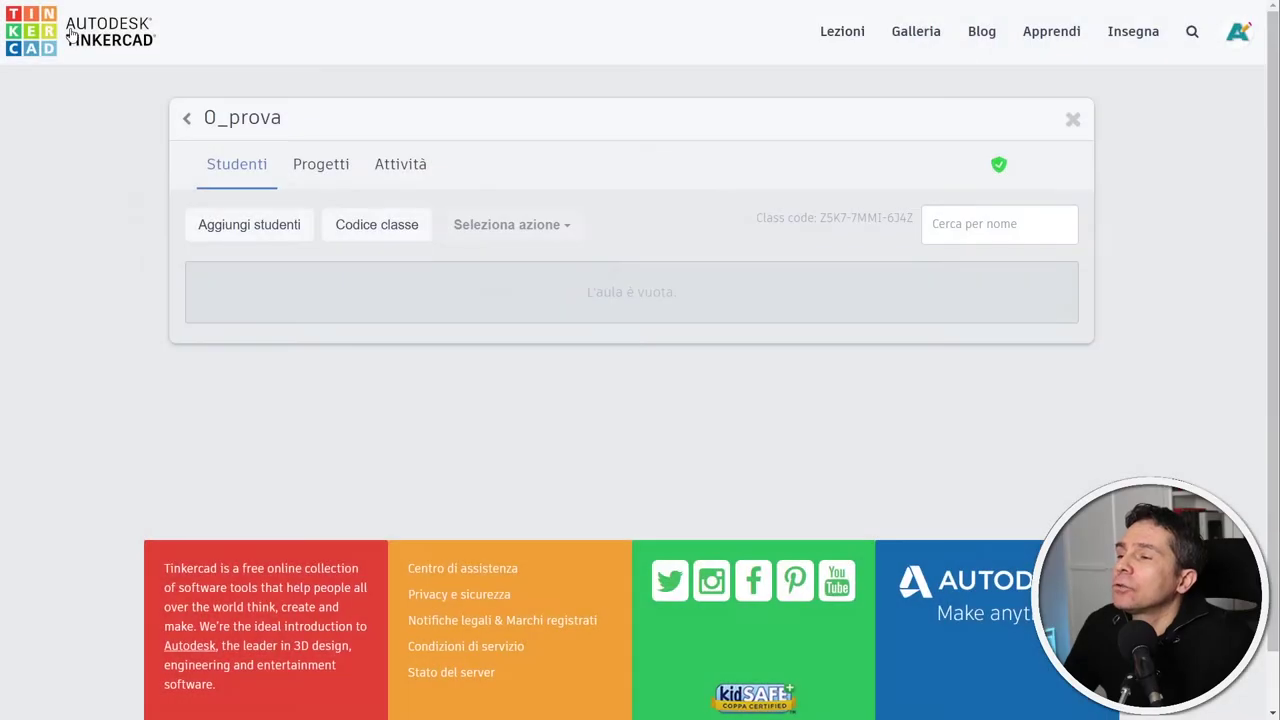
Look through the projects and activity sections of the class and return to its student list
click(320, 167)
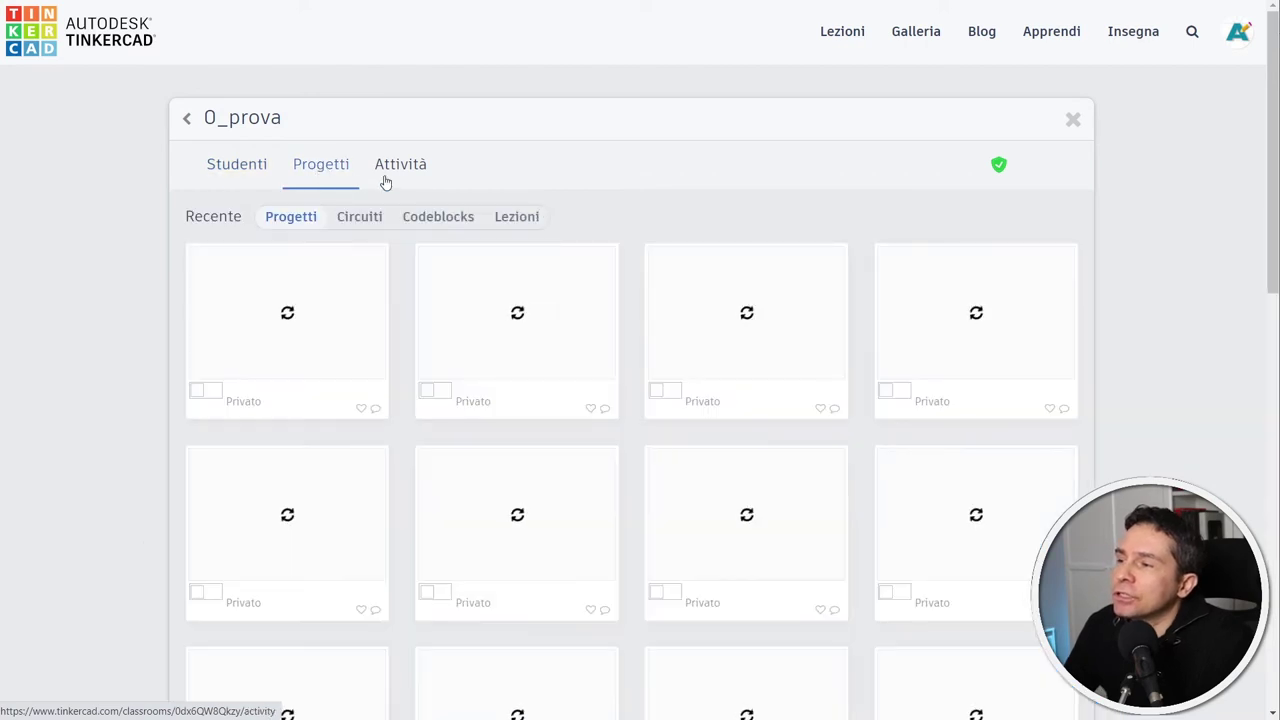
click(386, 177)
click(236, 175)
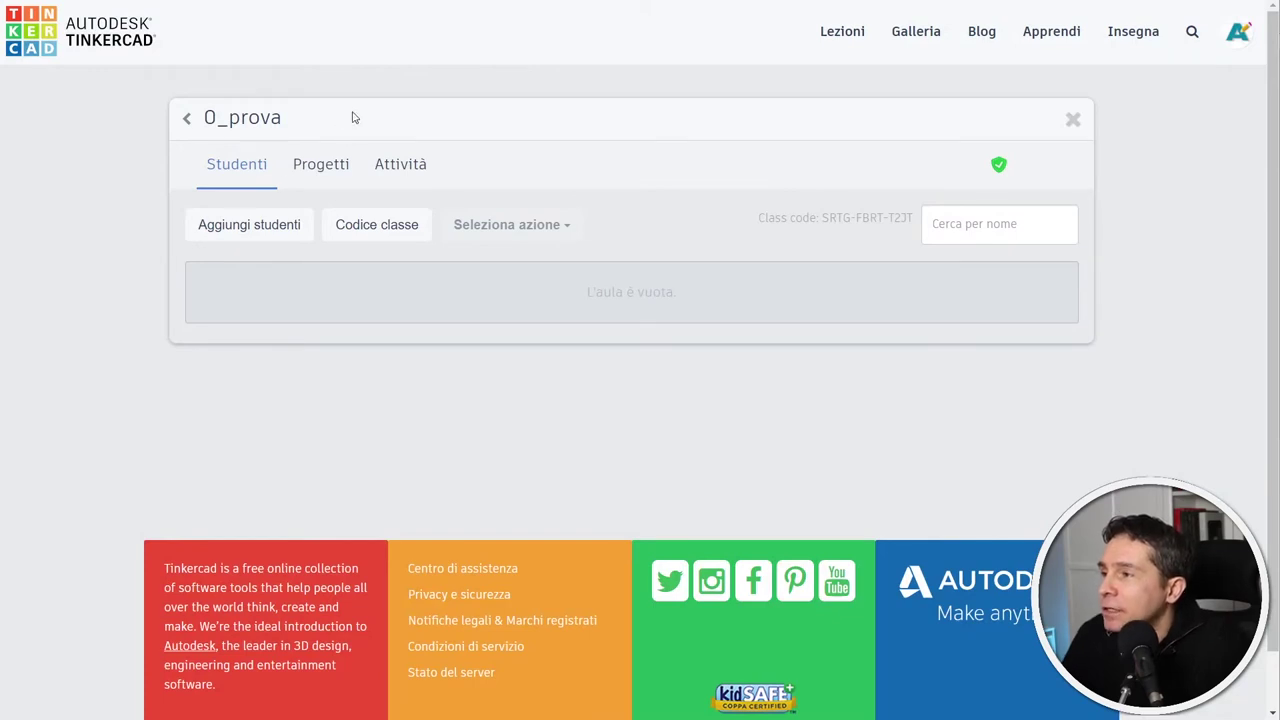
Add a student seat named "cognome1 nome1" with 12 appended to the suggested nickname, and return to the class
click(280, 235)
click(322, 257)
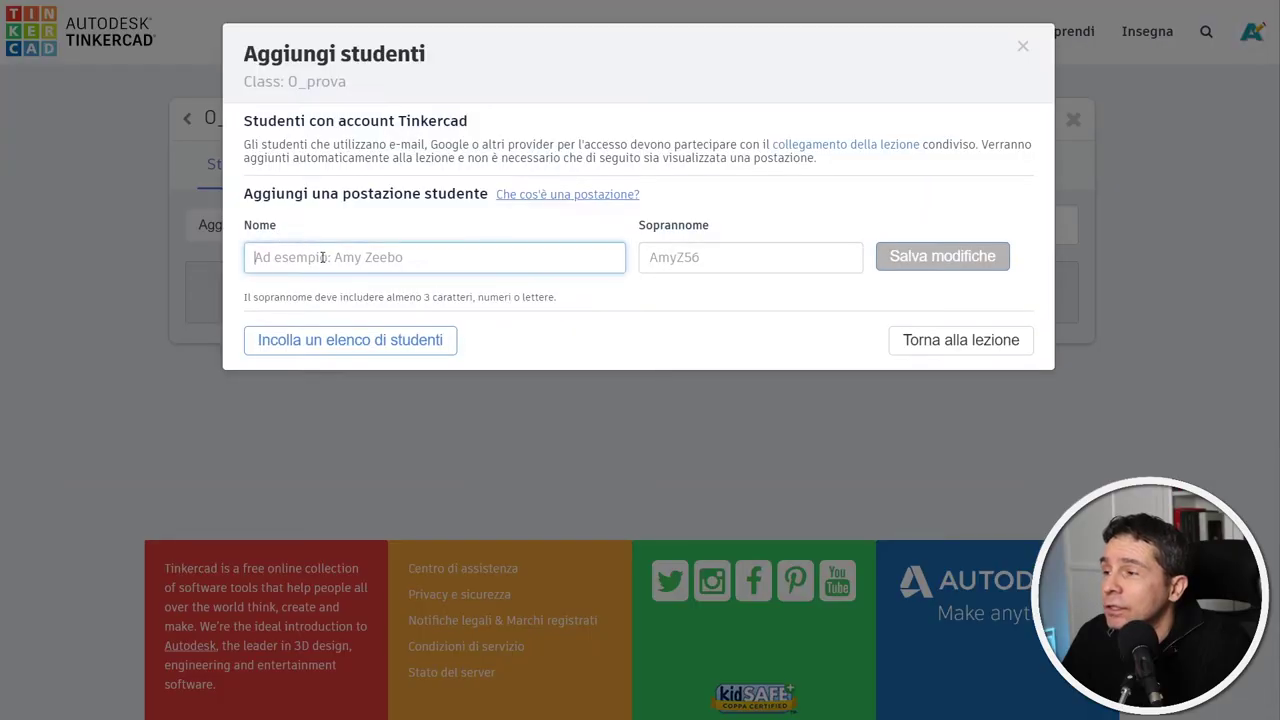
text(co)
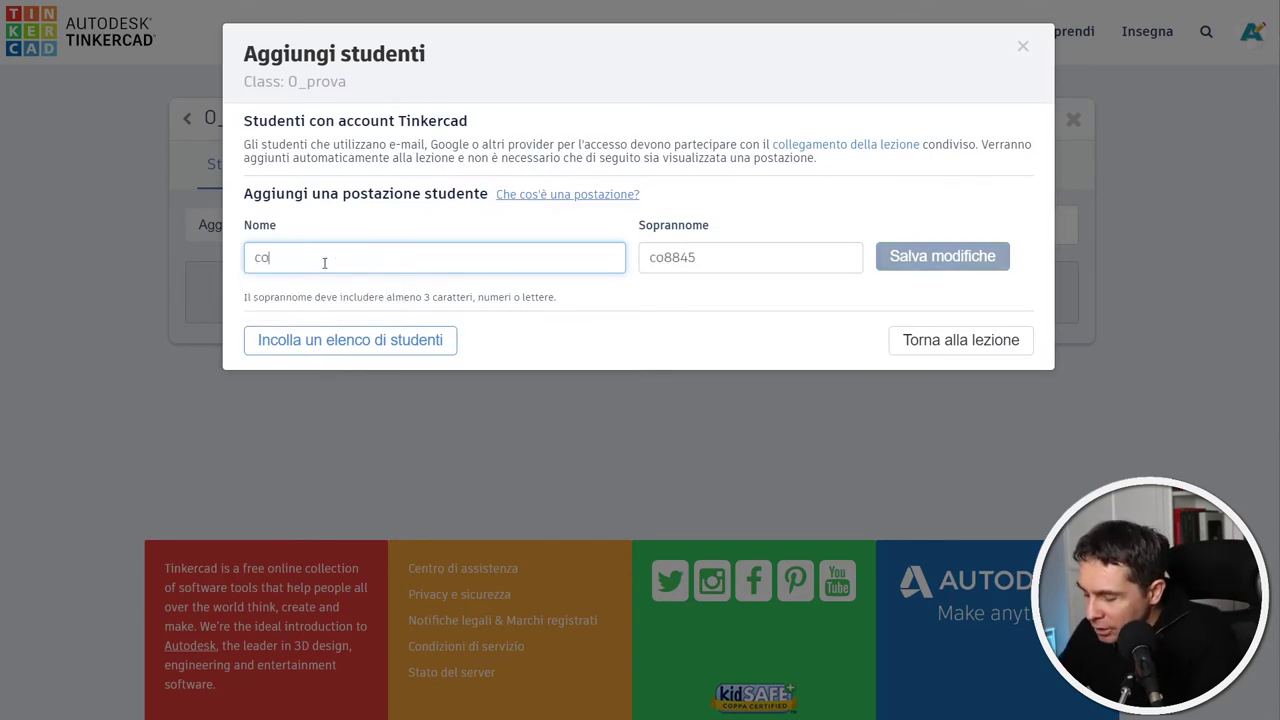
text(gnome1 )
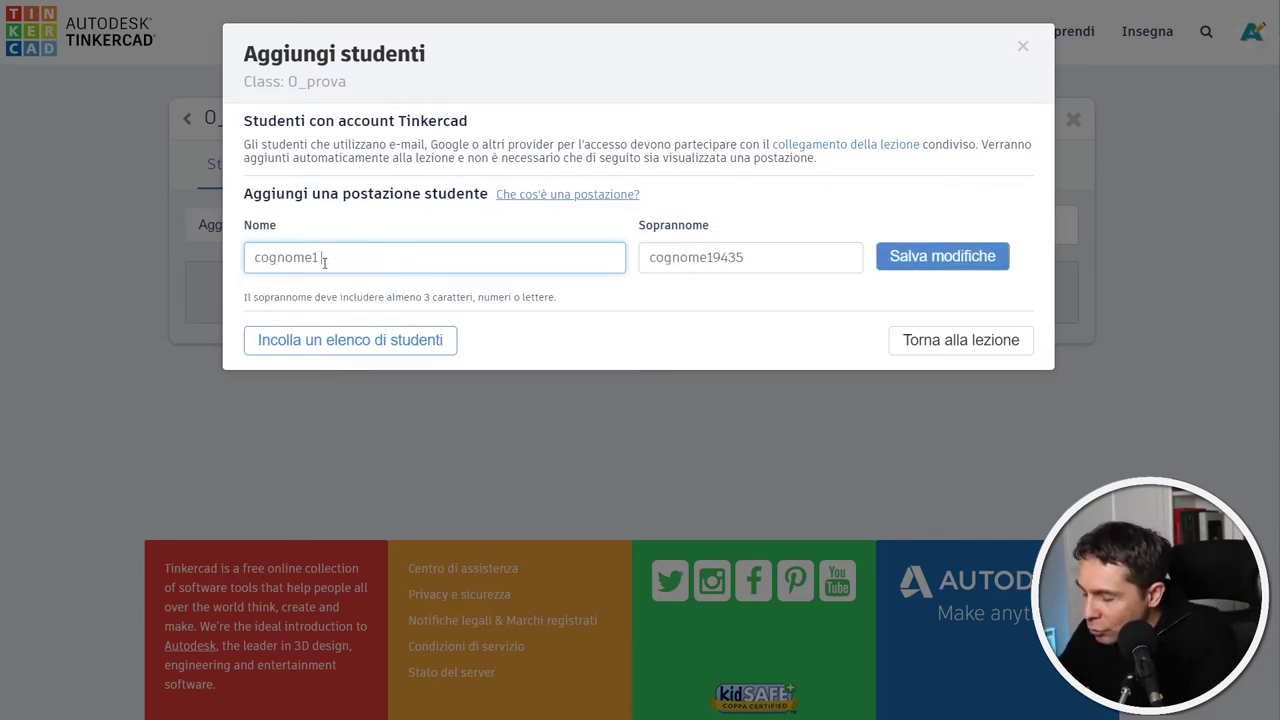
text(nome1)
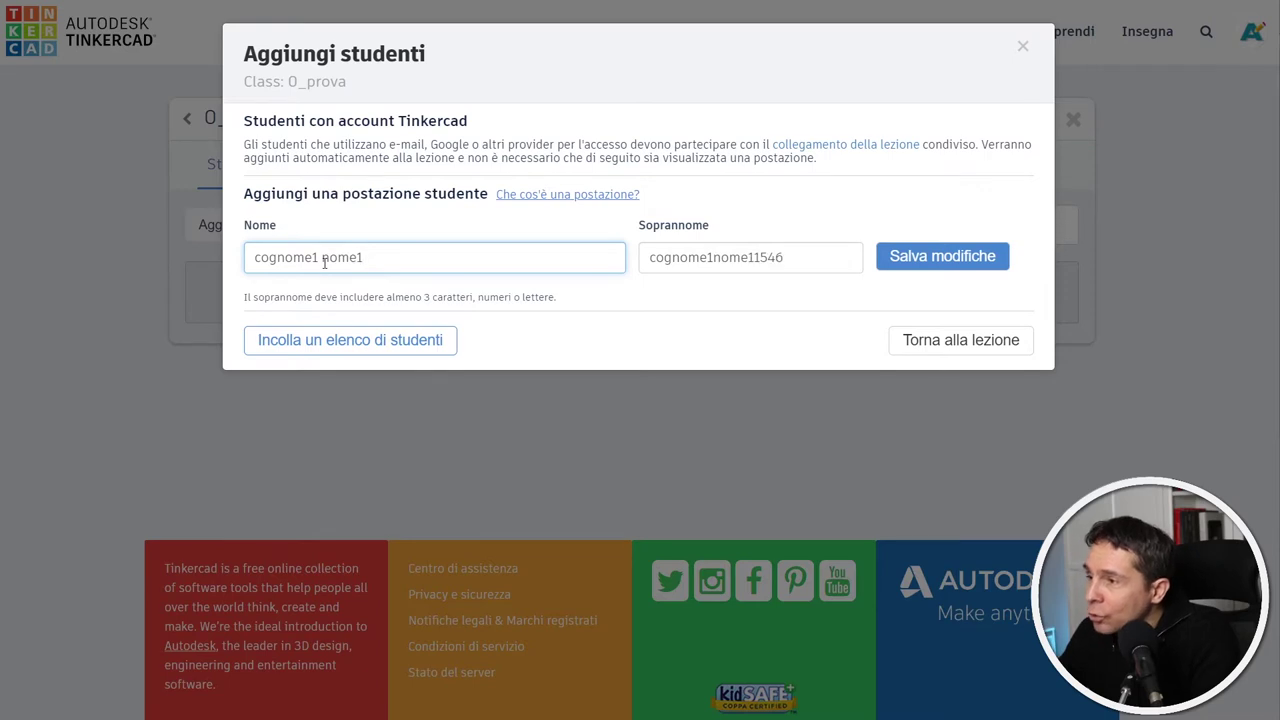
click(803, 256)
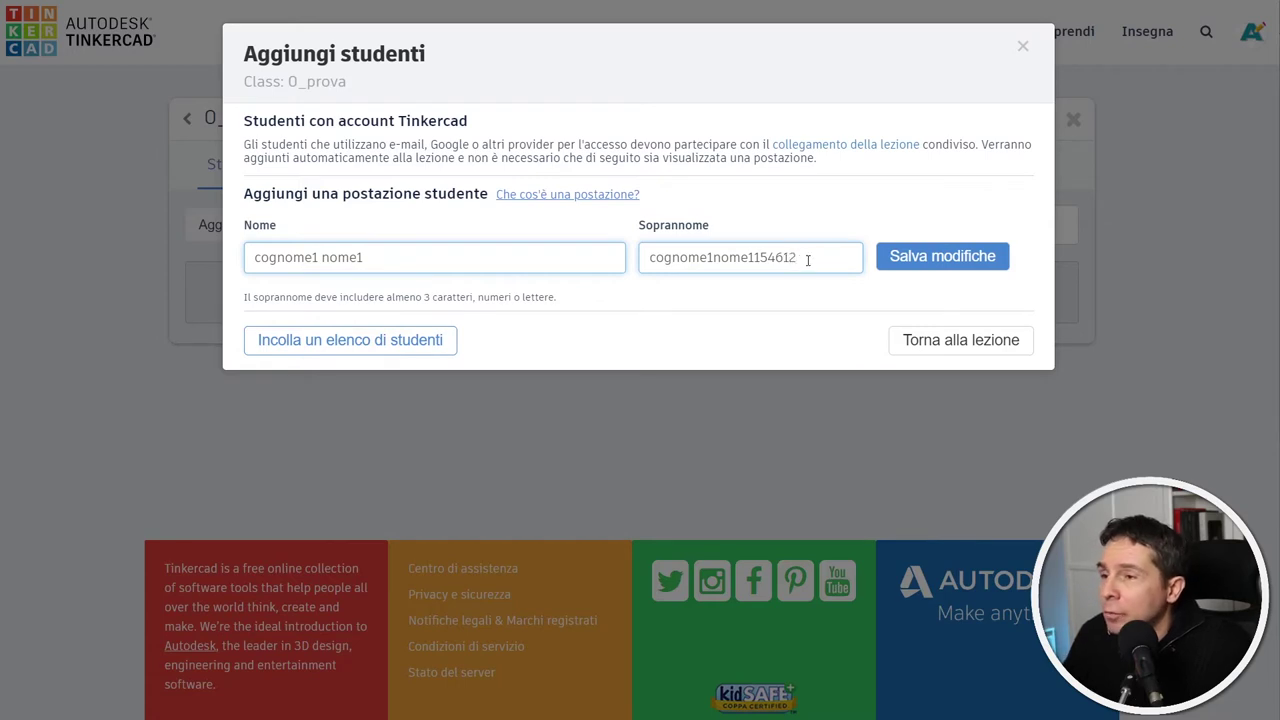
click(928, 262)
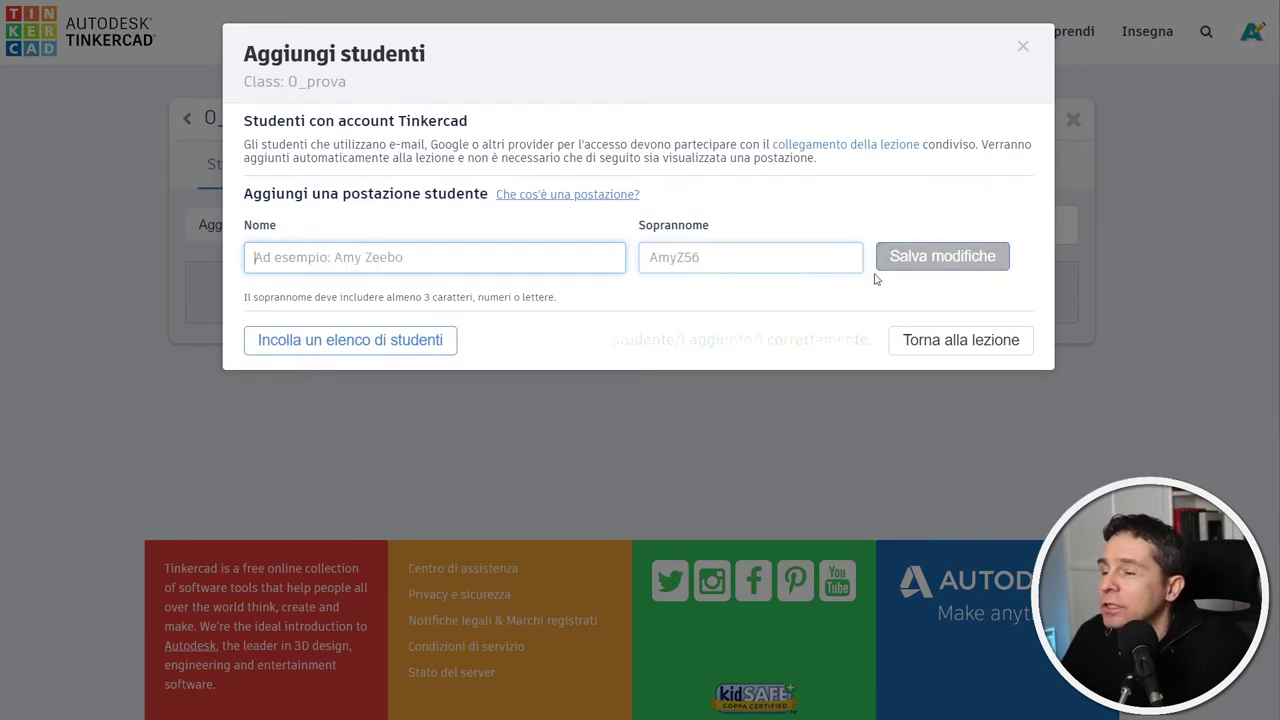
click(930, 342)
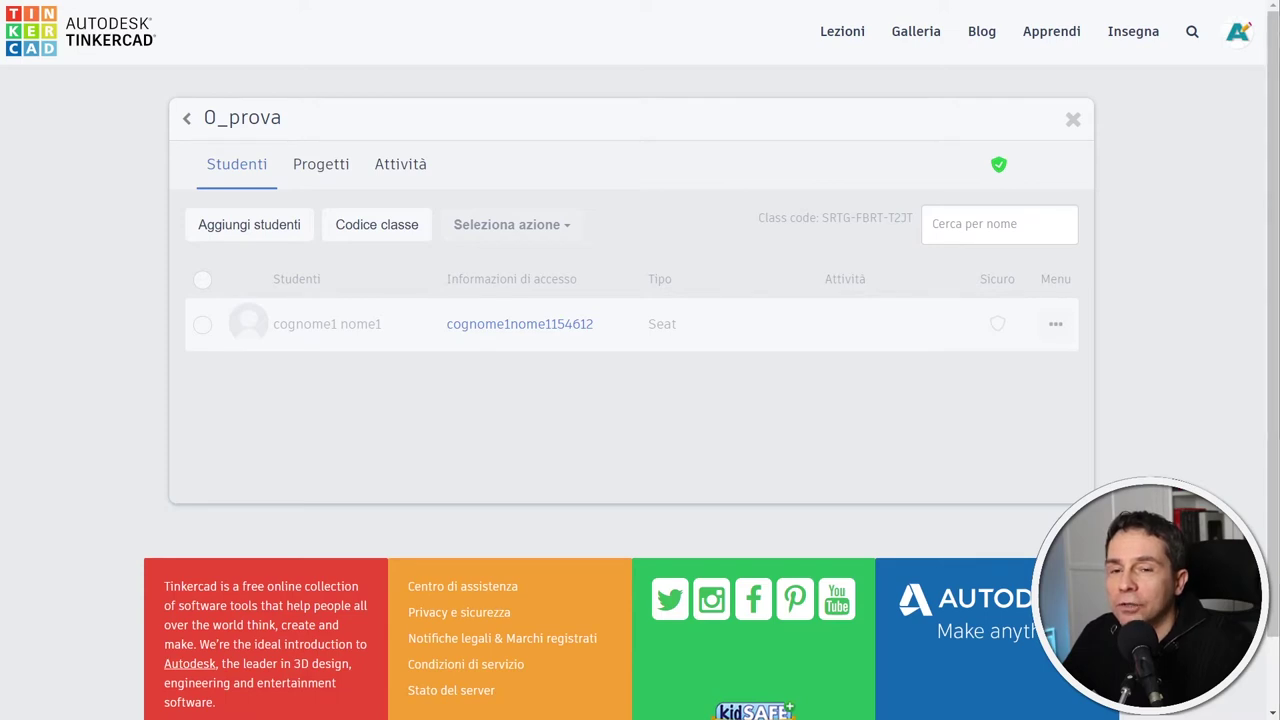
Switch to LibreOffice Calc and copy the student surnames and names in A3:B9 of Lista_Alunni.ods
drag(1275, 146, 860, 146)
click(808, 320)
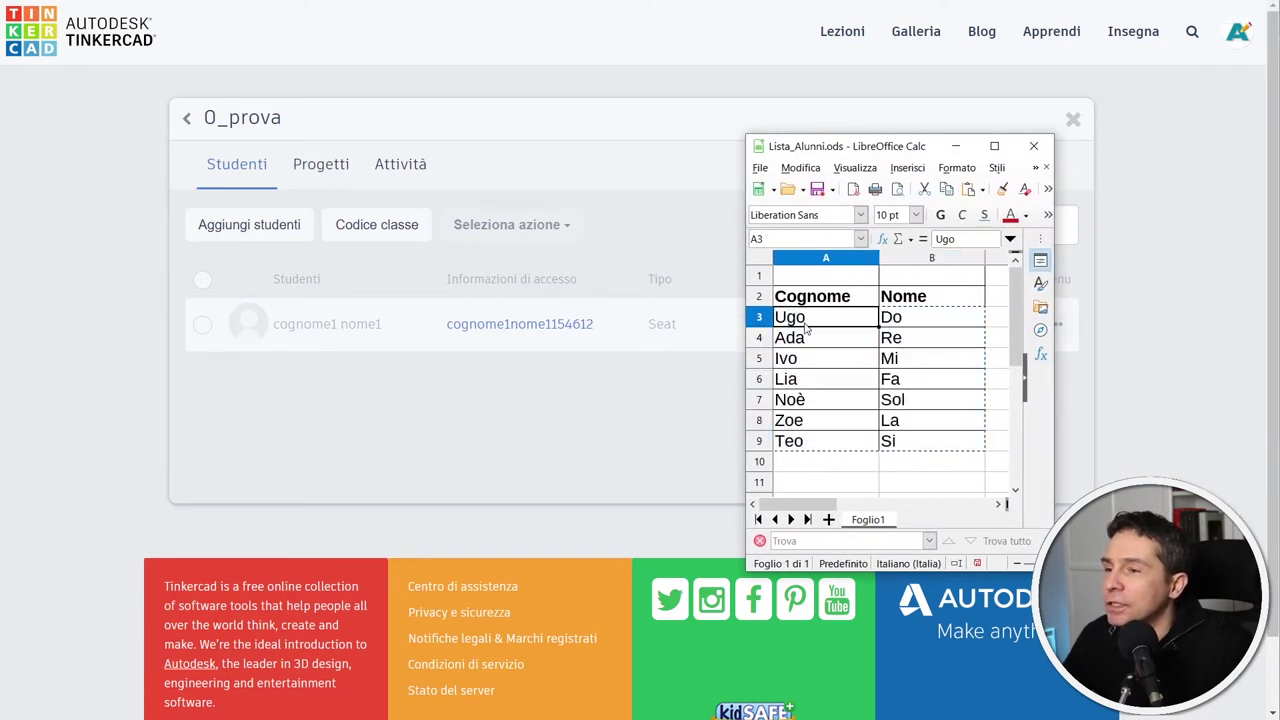
shift+click(893, 442)
key(ctrl+c)
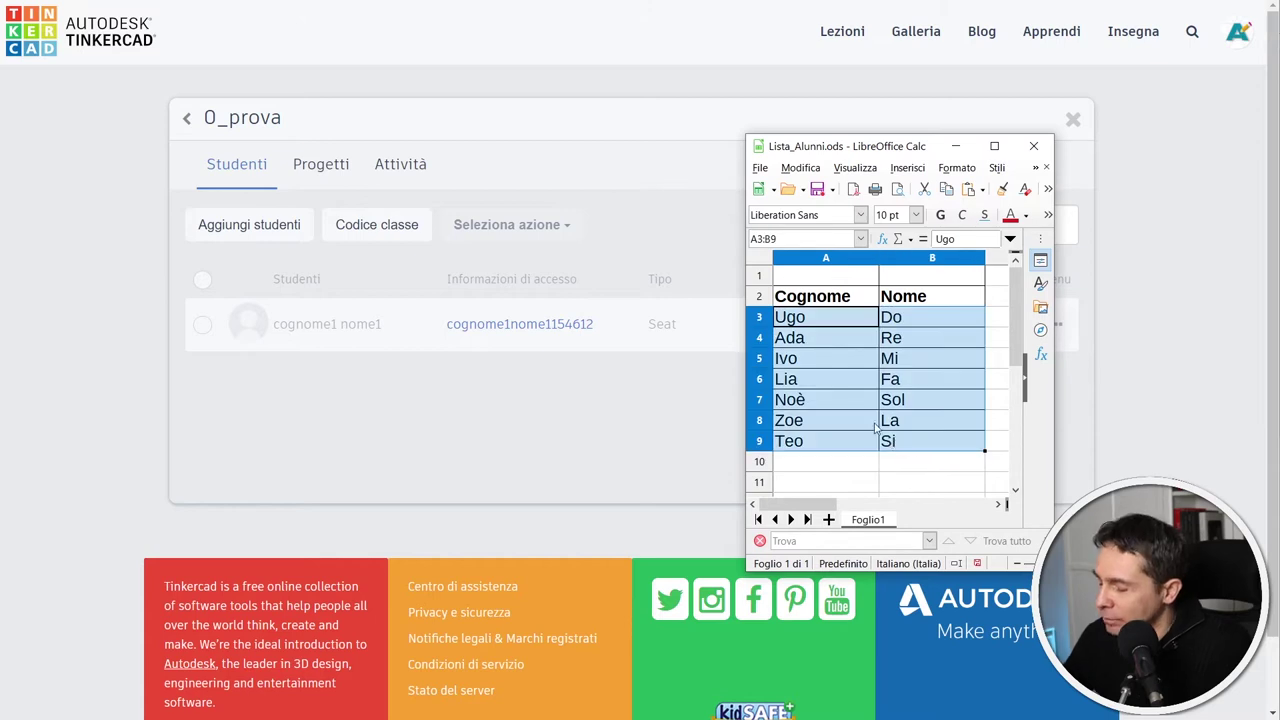
right_click(827, 342)
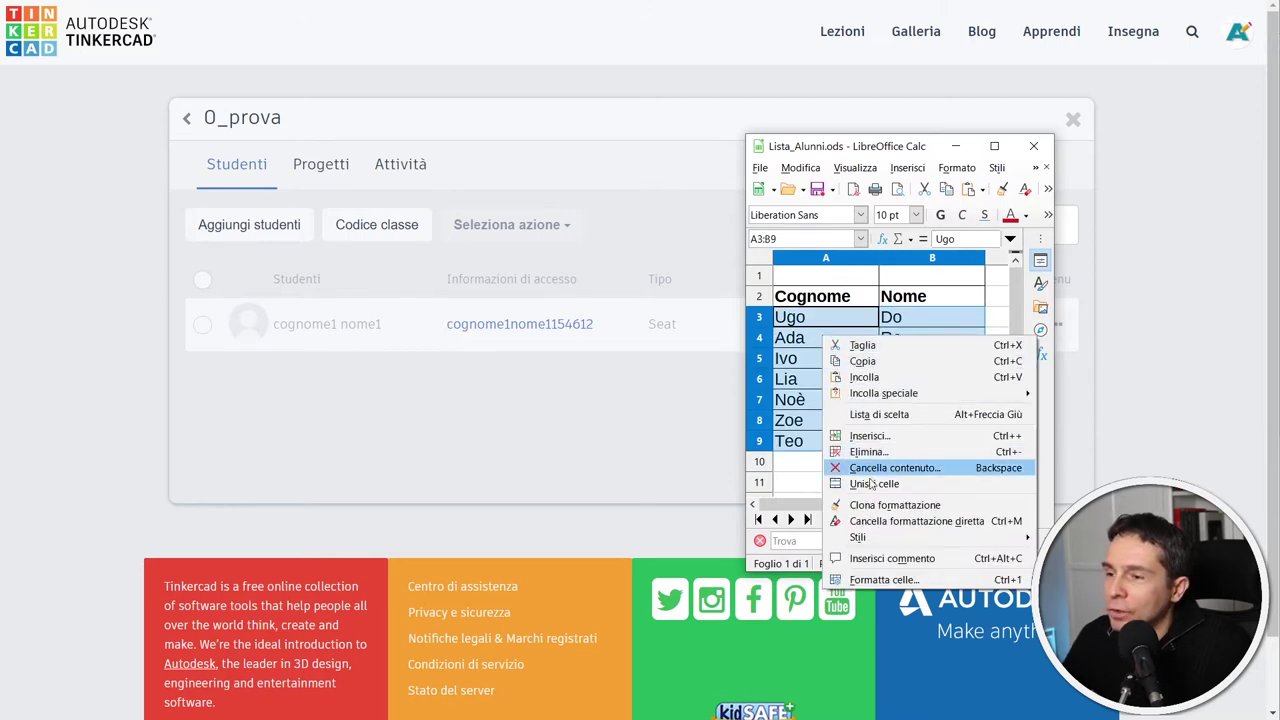
click(876, 362)
drag(870, 146, 1279, 146)
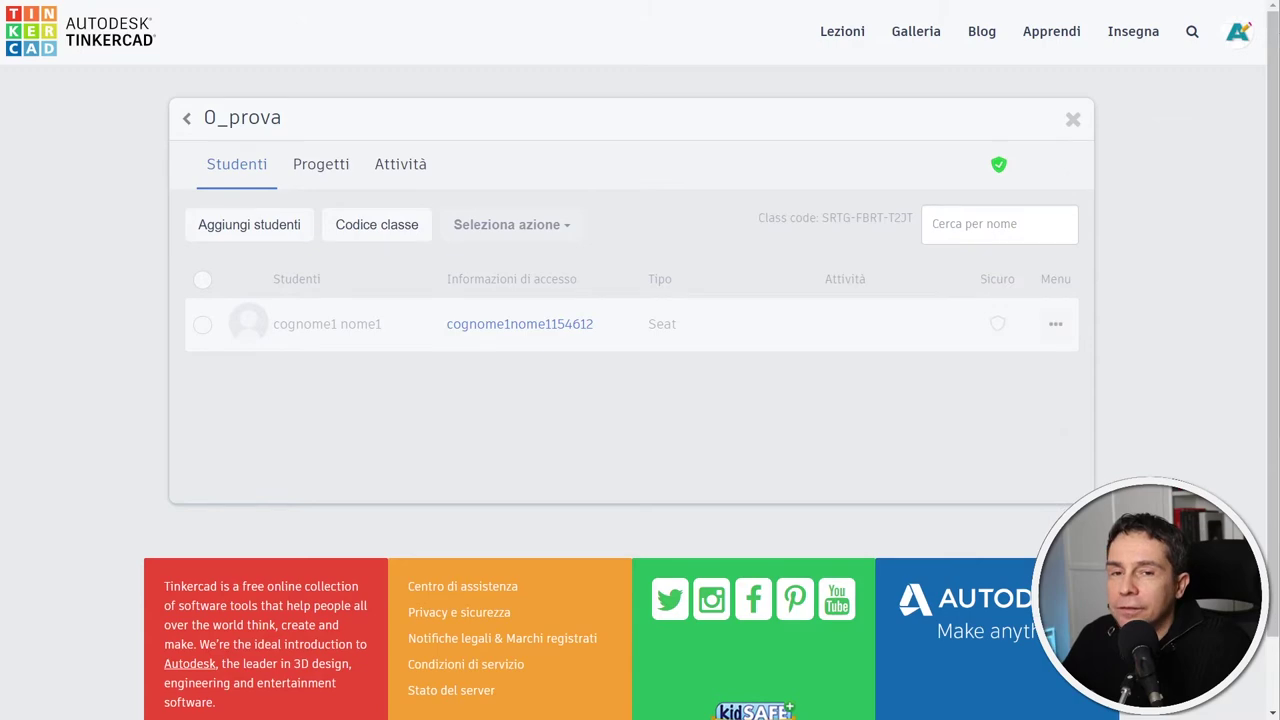
Switch back to Tinkercad and add the seven students to 0_prova by pasting the copied name list
click(230, 228)
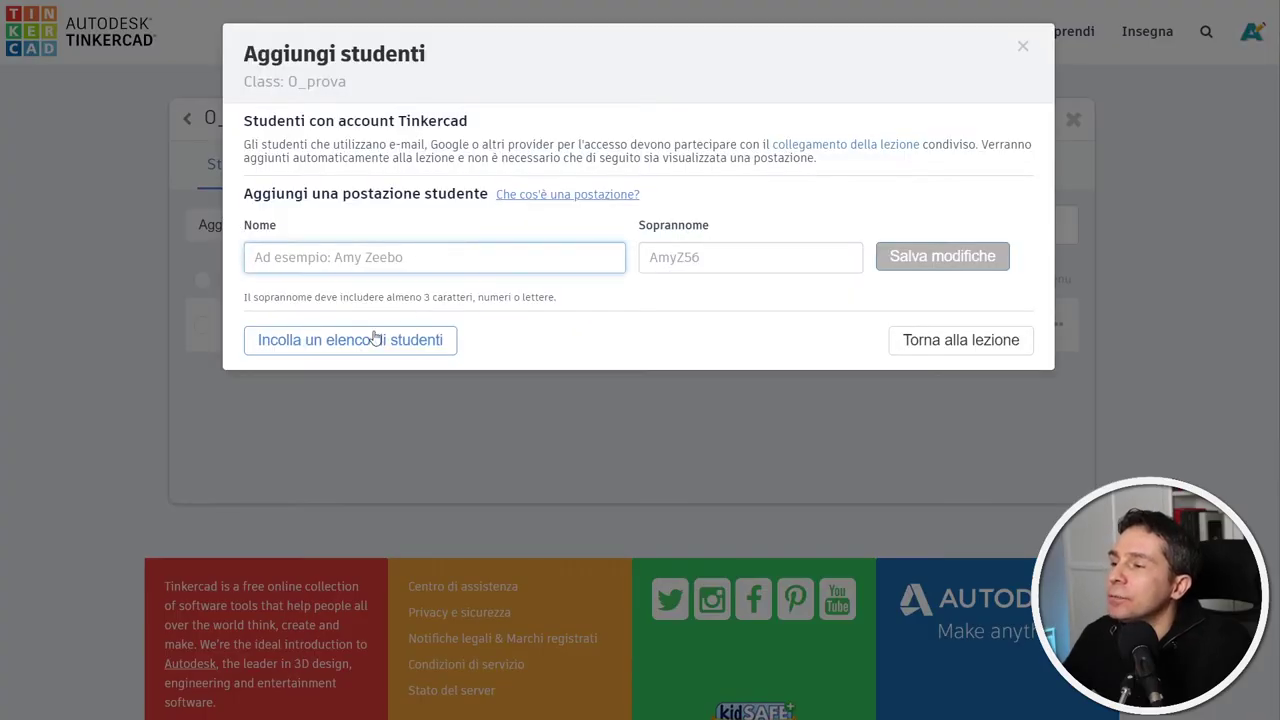
click(330, 341)
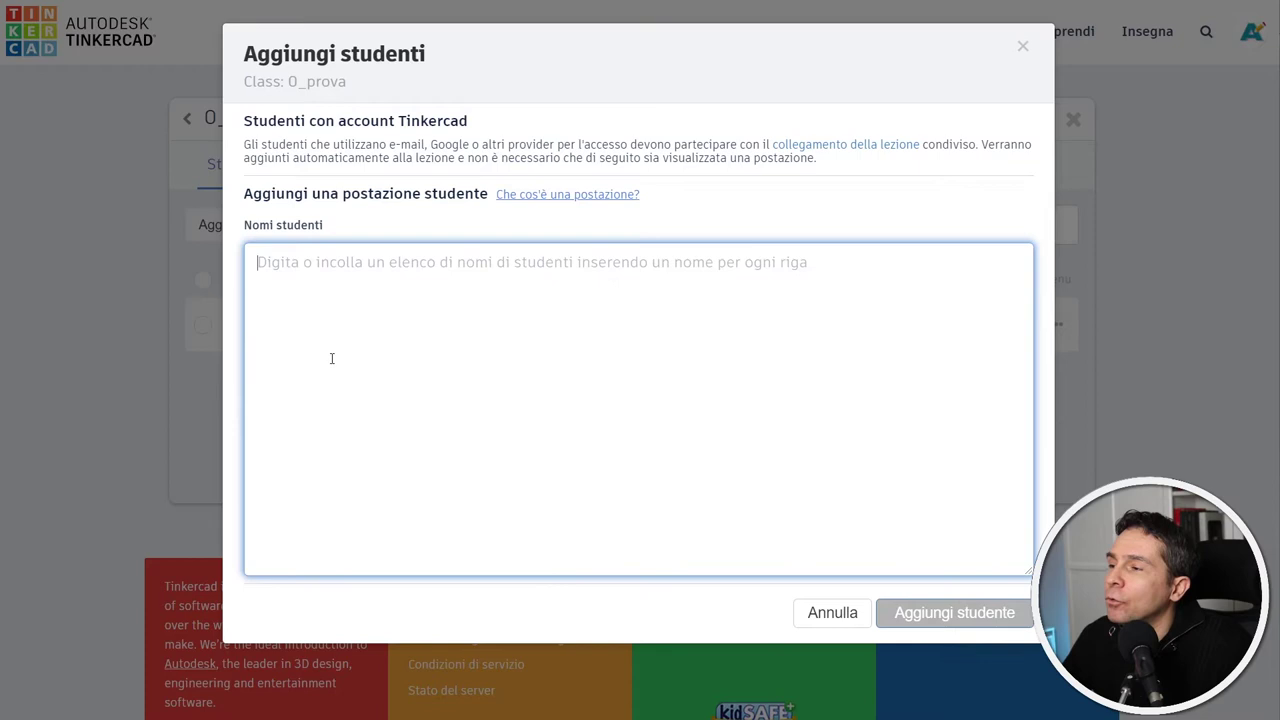
right_click(268, 265)
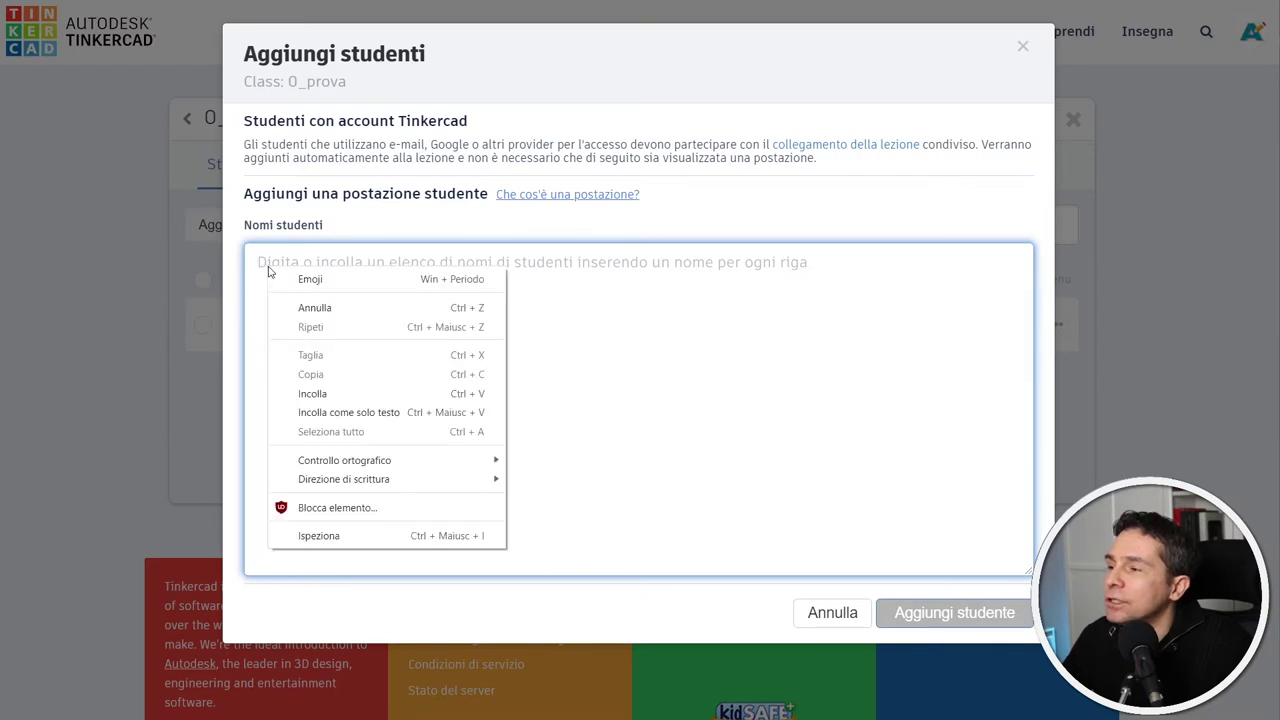
click(322, 393)
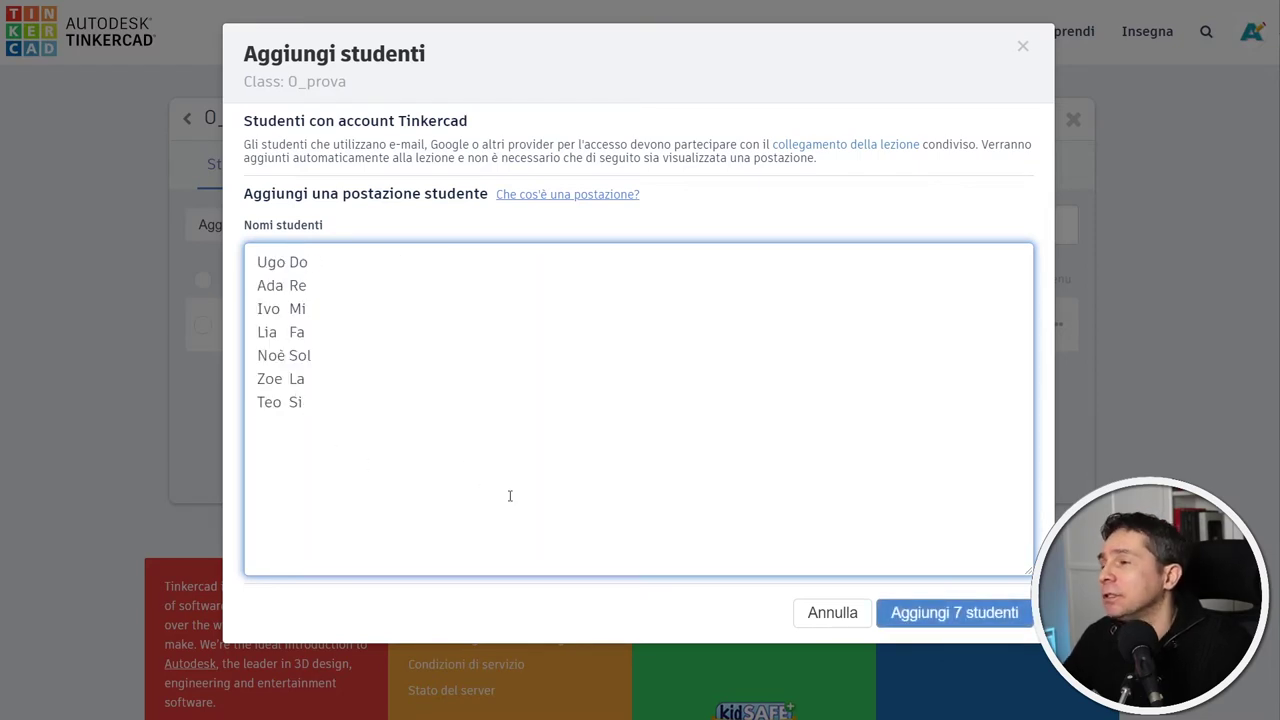
click(945, 615)
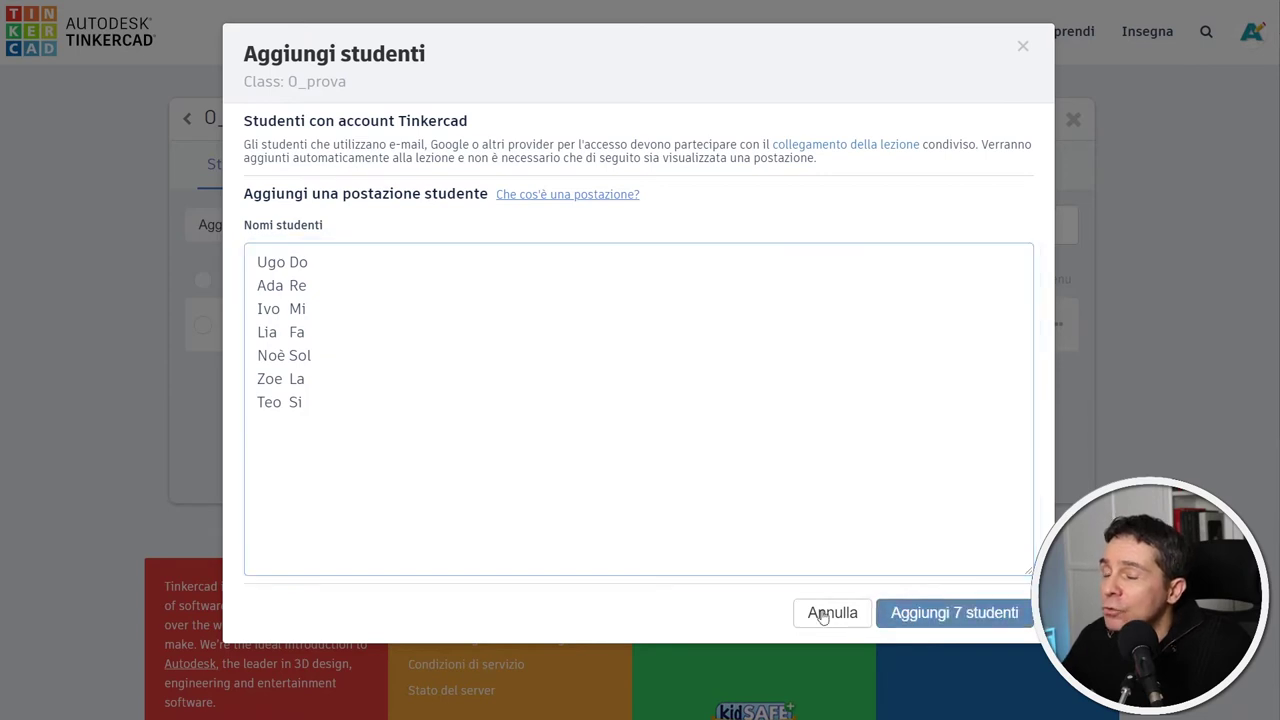
scroll(405, 470, up, 2)
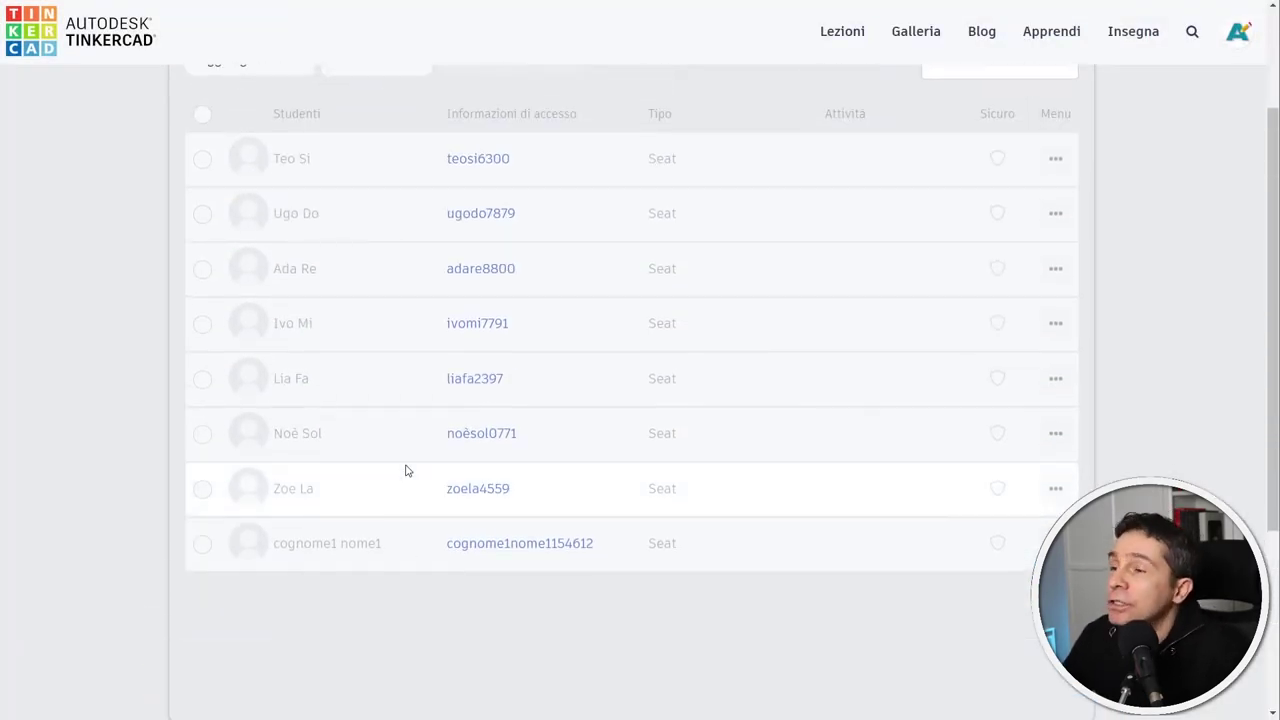
Examine the actions available for the first student in the class list
scroll(406, 469, up, 1)
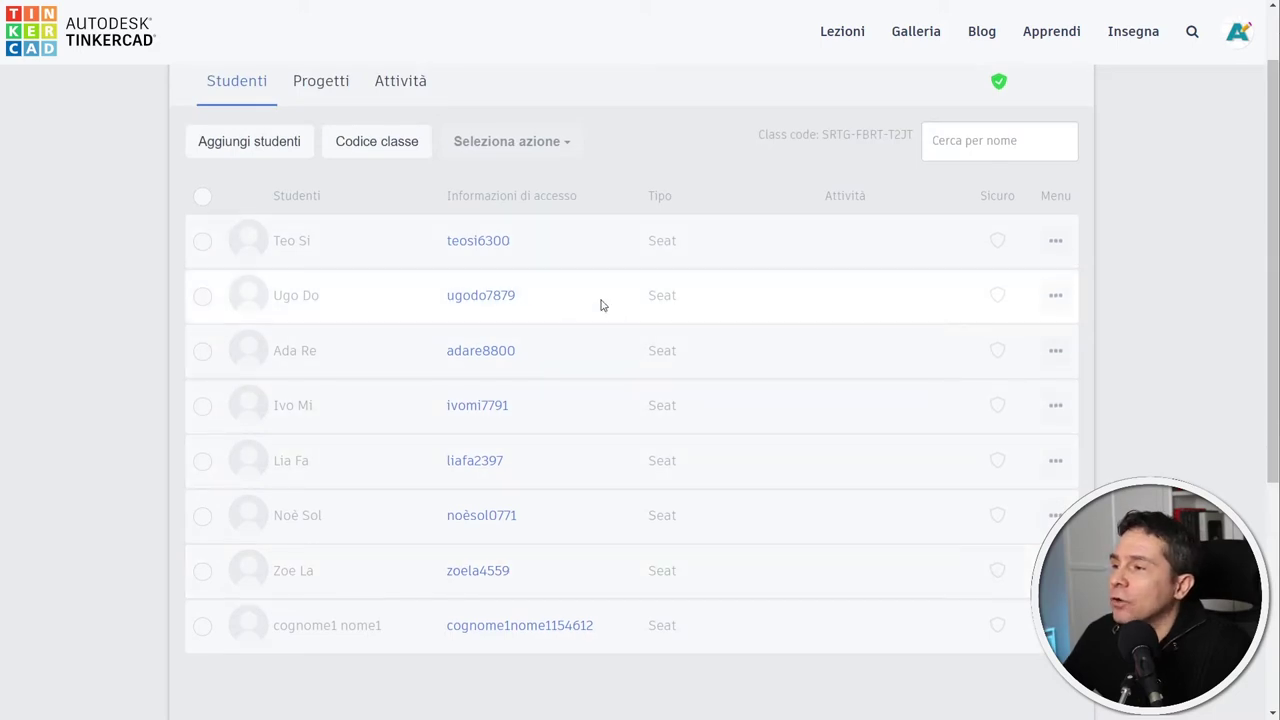
click(1055, 241)
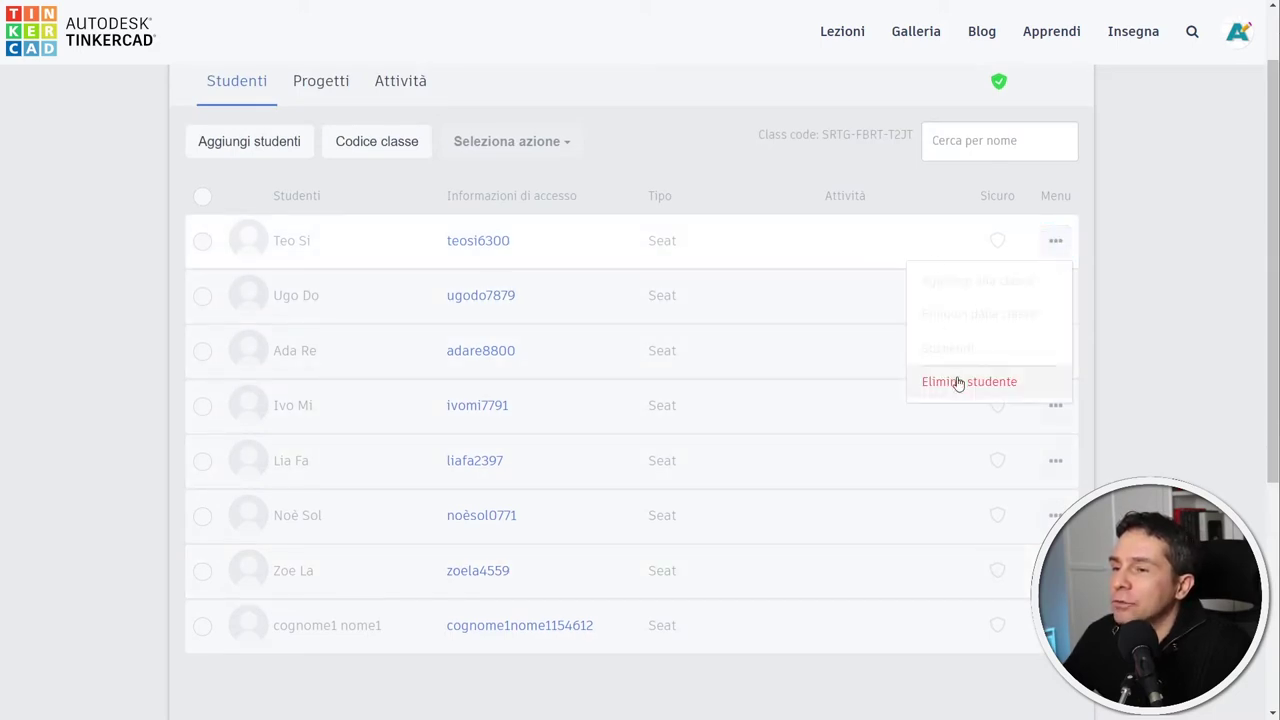
click(1023, 343)
scroll(592, 263, up, 1)
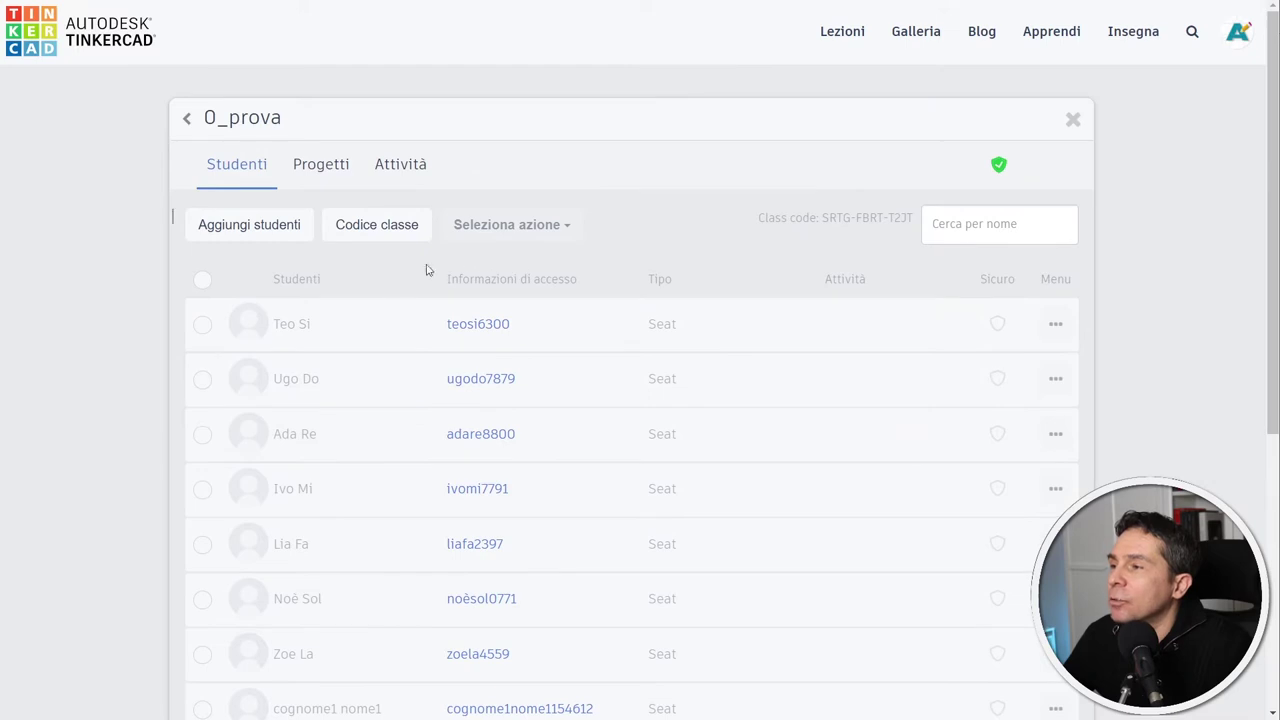
Select all students to examine the available group actions, and clear the selection
click(203, 281)
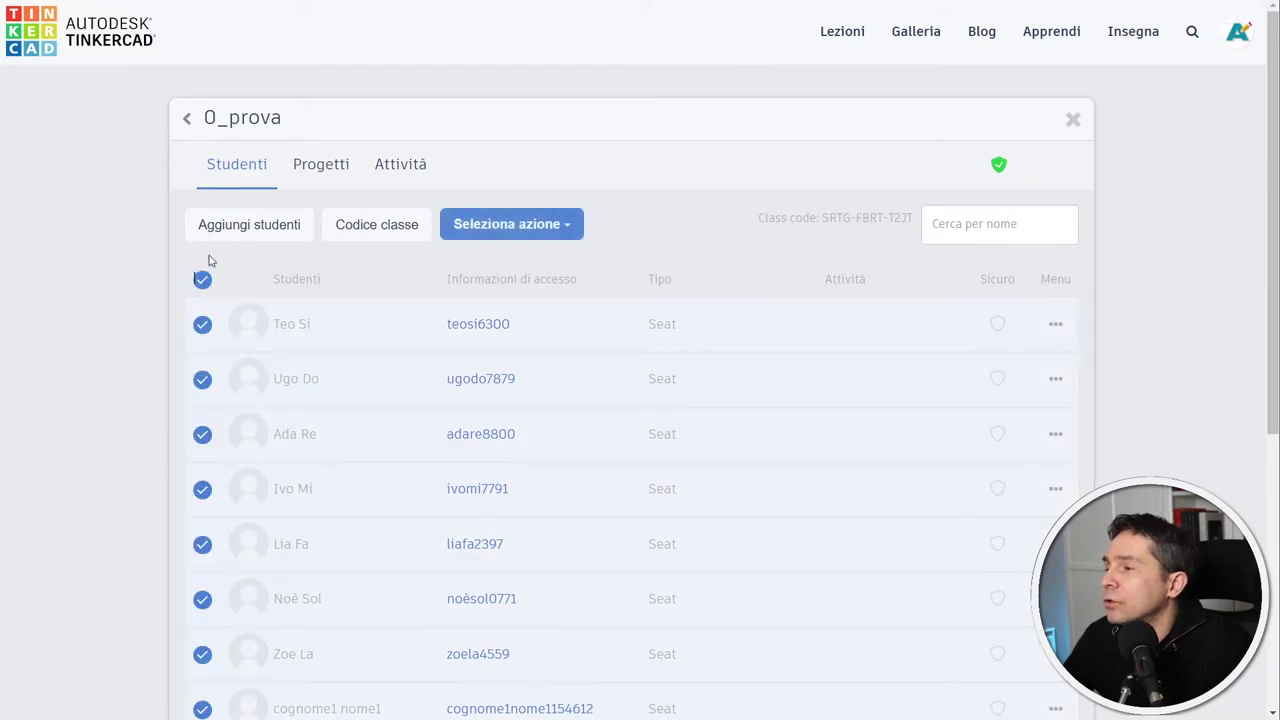
click(553, 230)
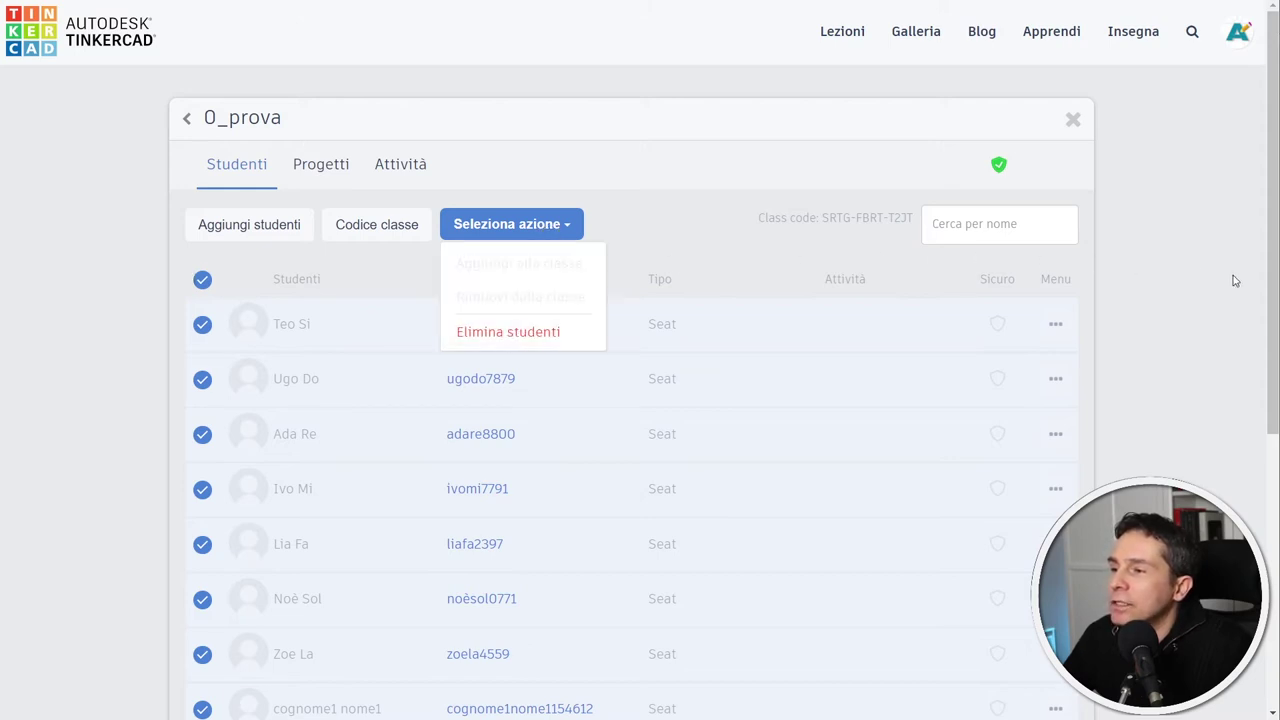
click(1196, 287)
scroll(334, 242, down, 1)
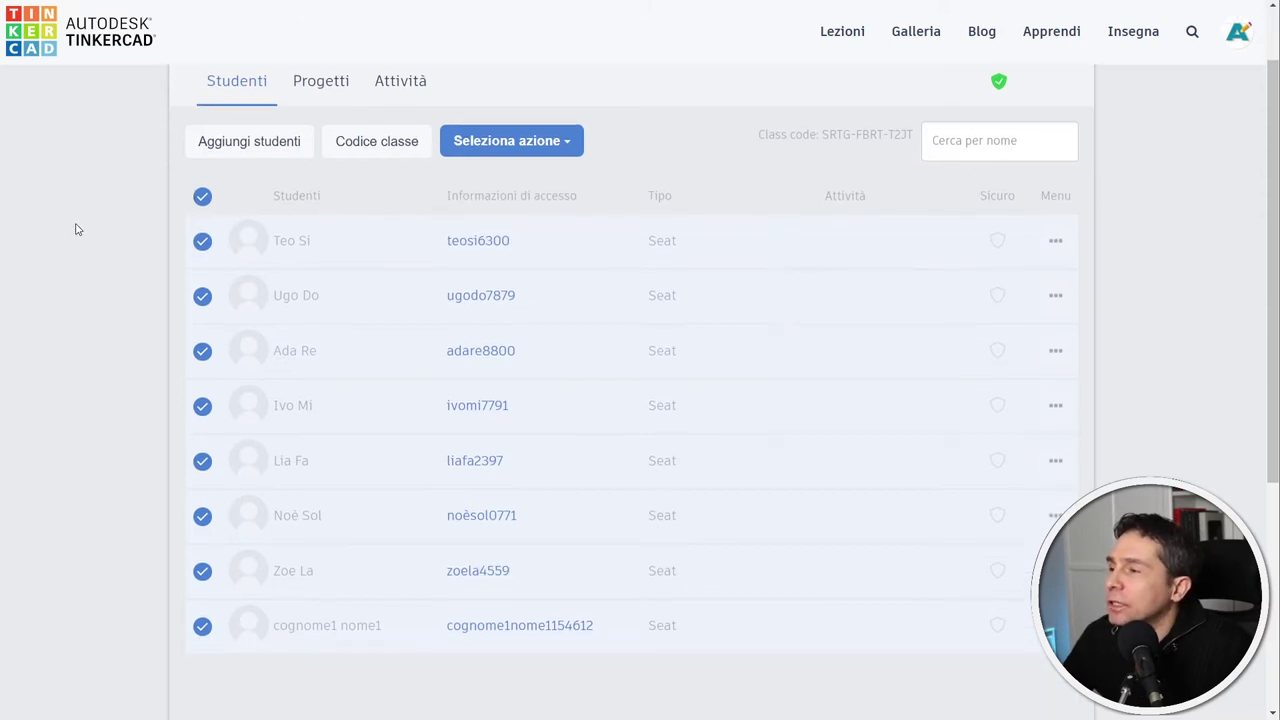
click(203, 197)
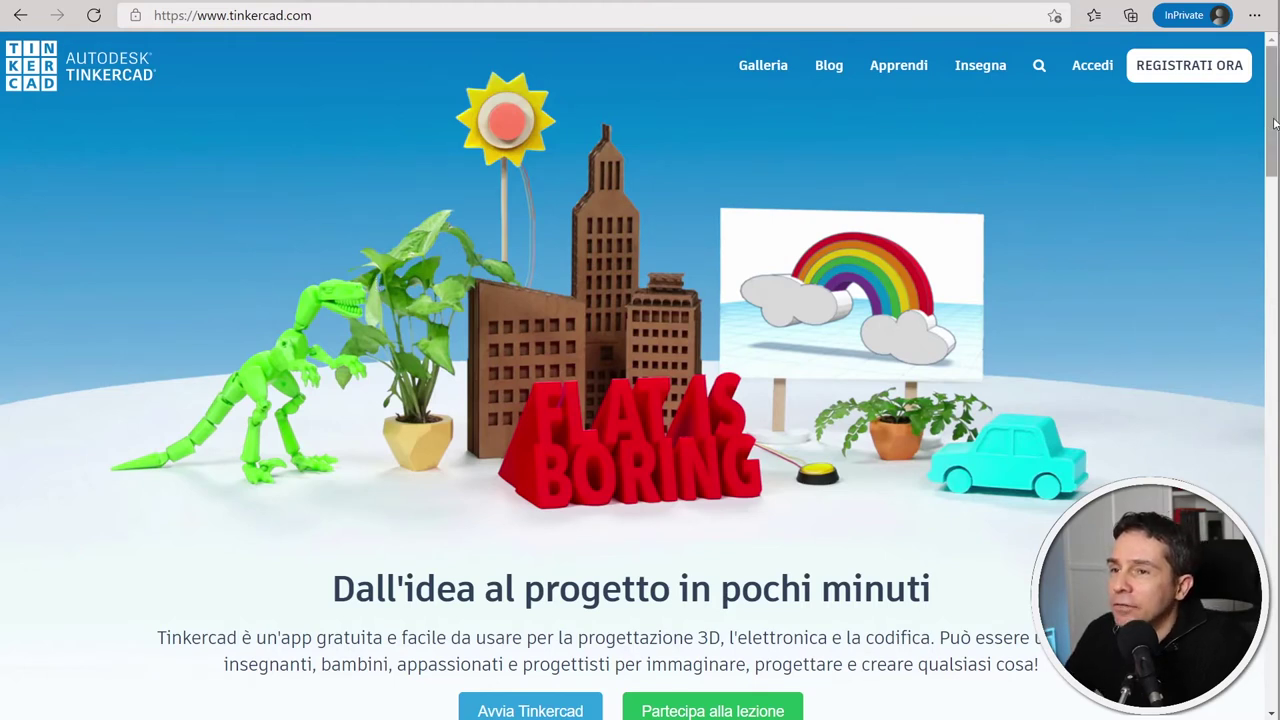
Open the class-joining page in the InPrivate browser window, and copy the 0_prova class code from the teacher's window
drag(1274, 122, 1274, 136)
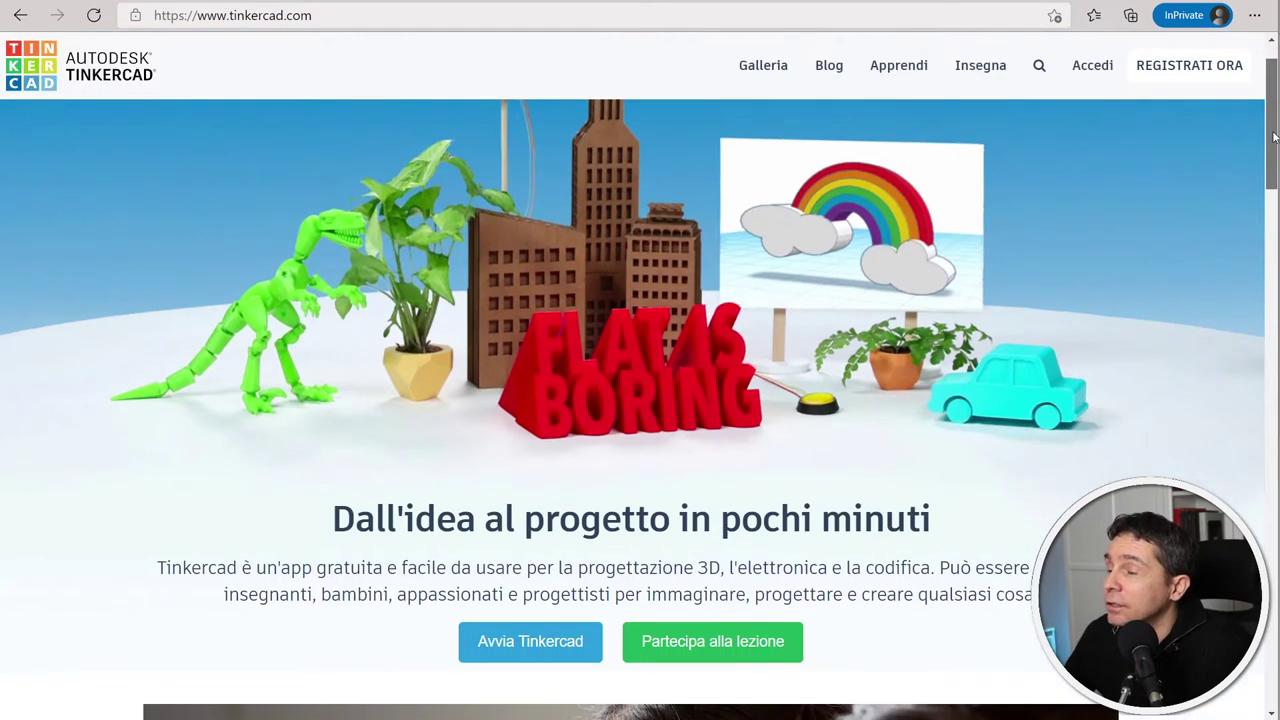
click(686, 645)
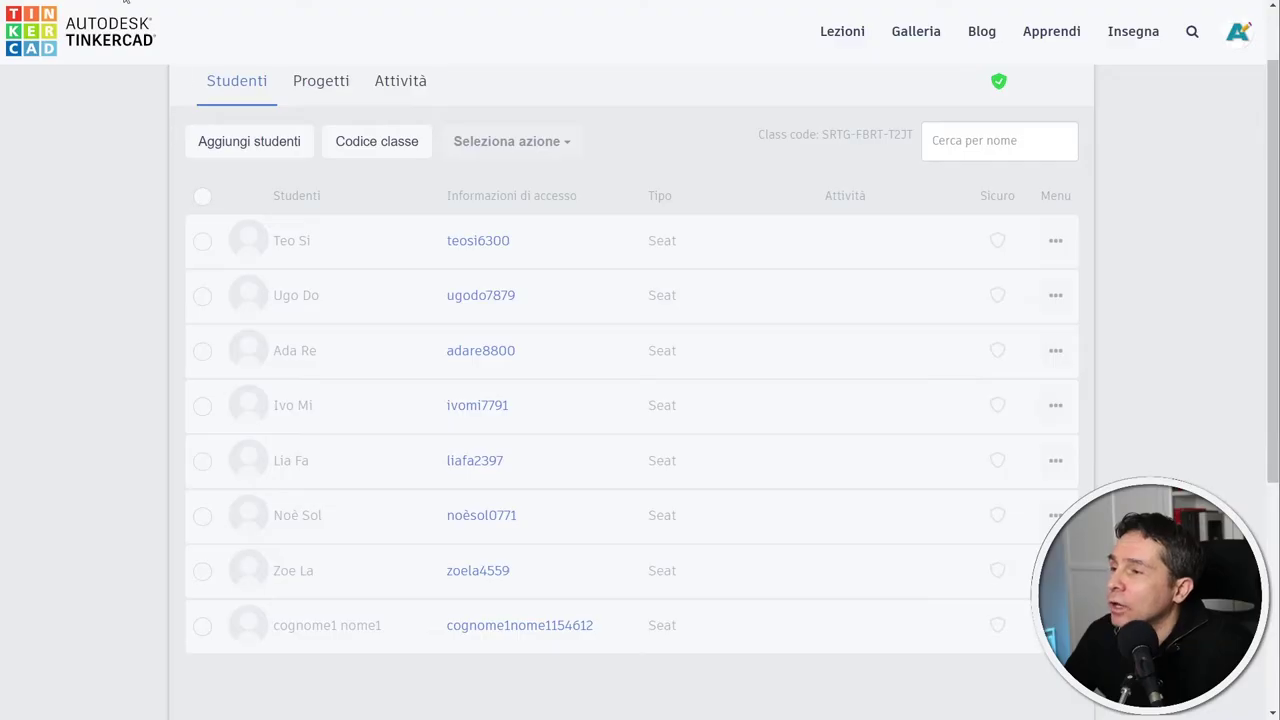
scroll(171, 257, up, 2)
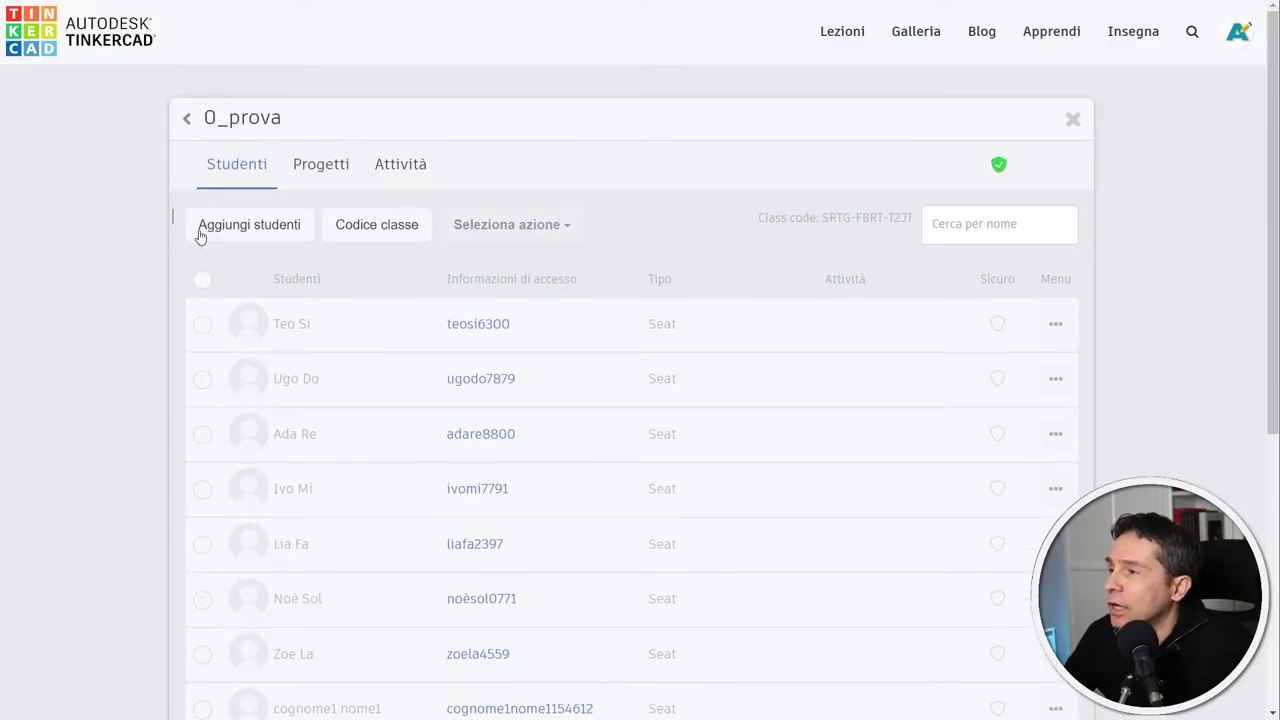
click(345, 224)
click(537, 368)
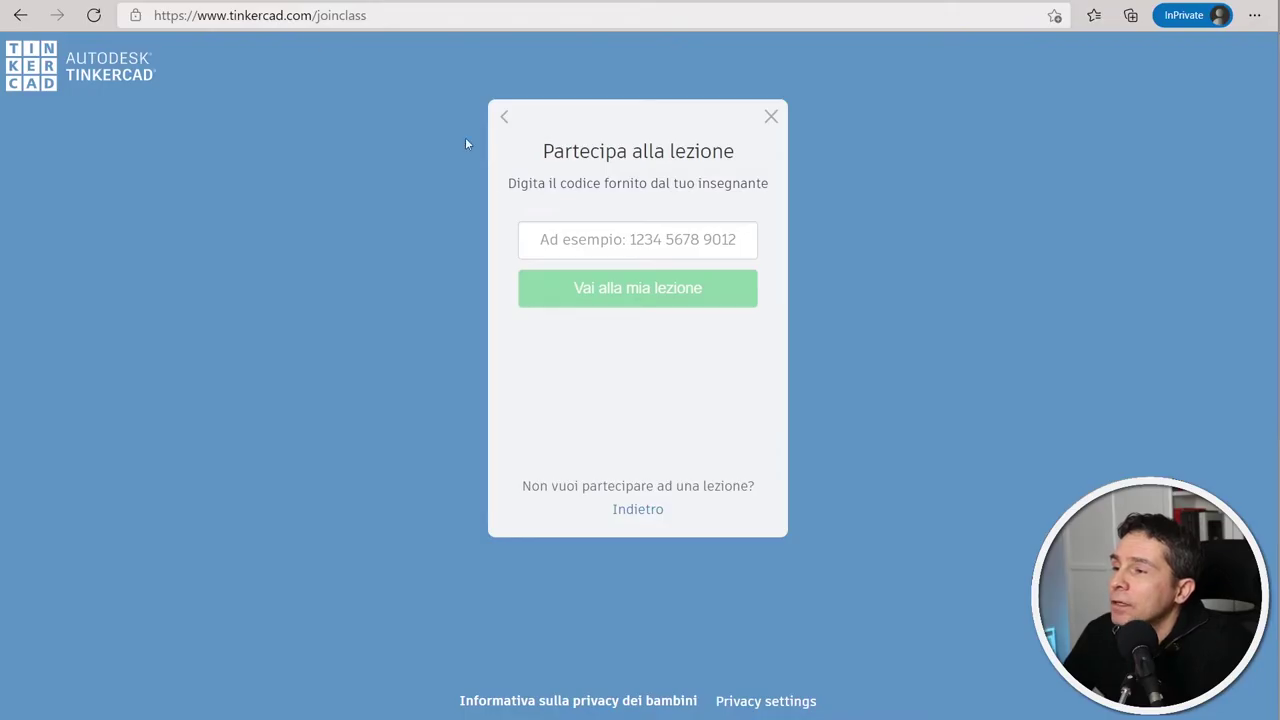
In the InPrivate window, paste the class code to access 0_prova and choose to join with a nickname
right_click(560, 245)
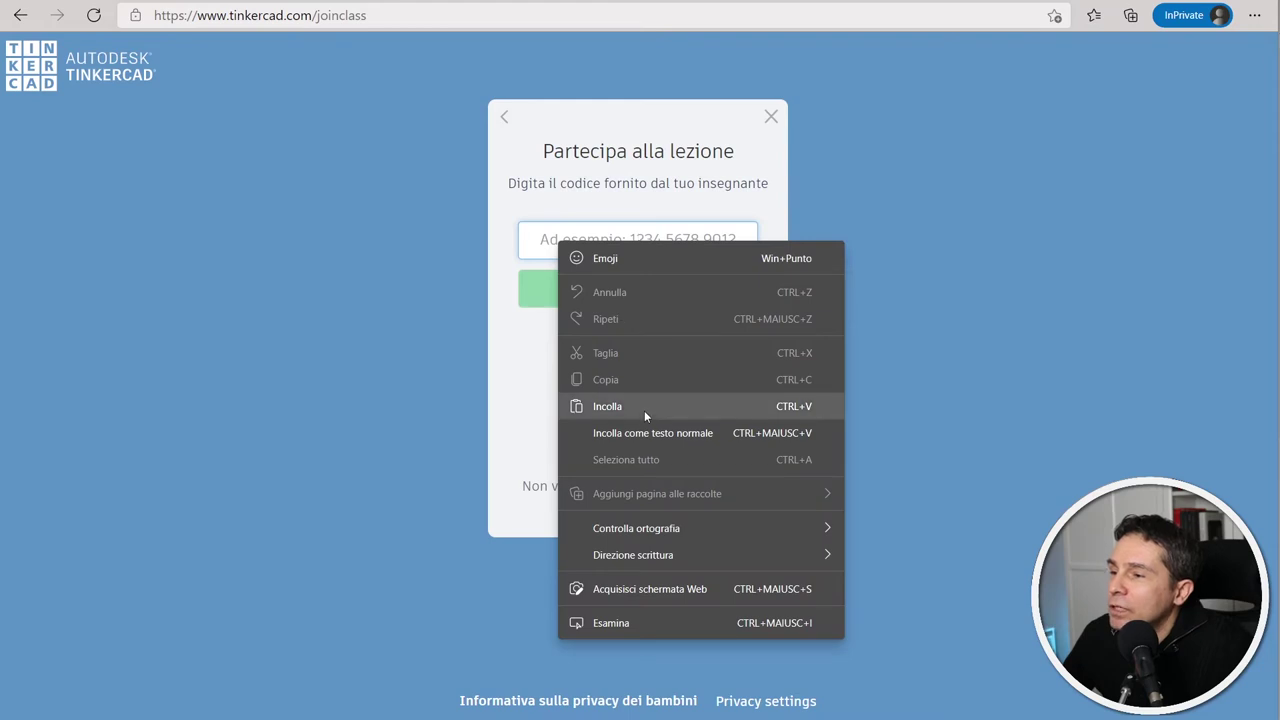
click(644, 408)
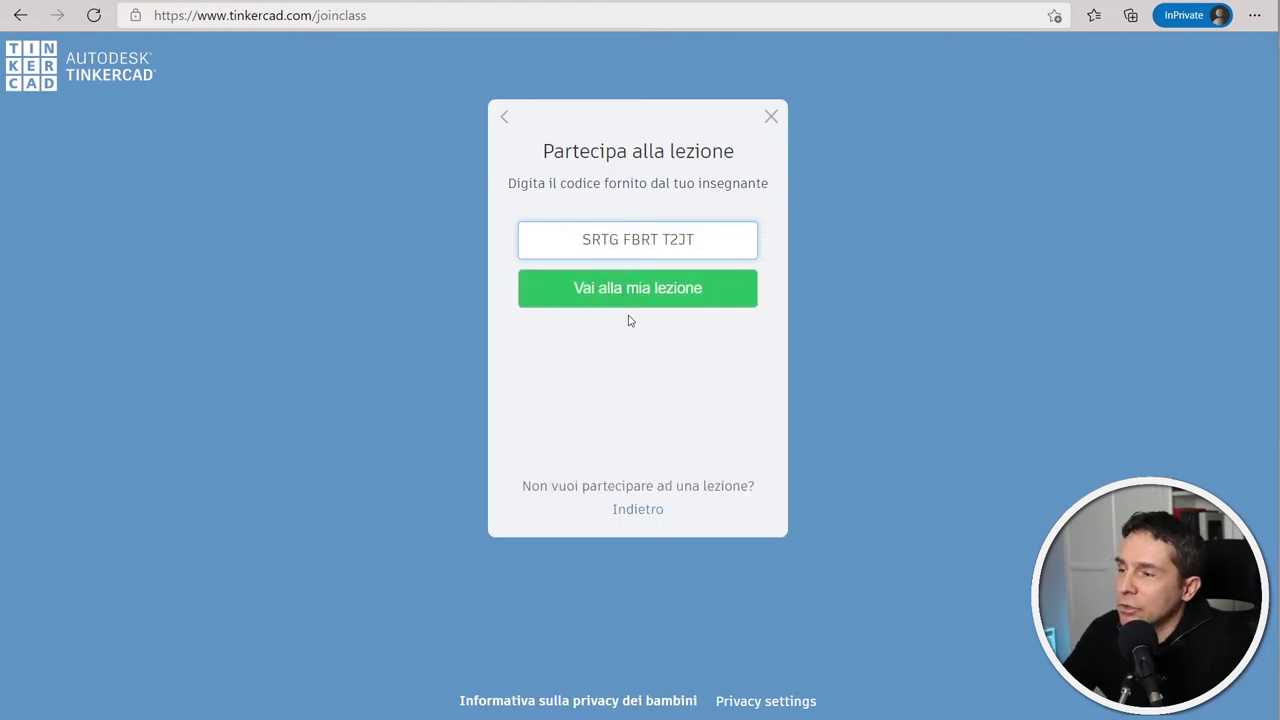
click(632, 290)
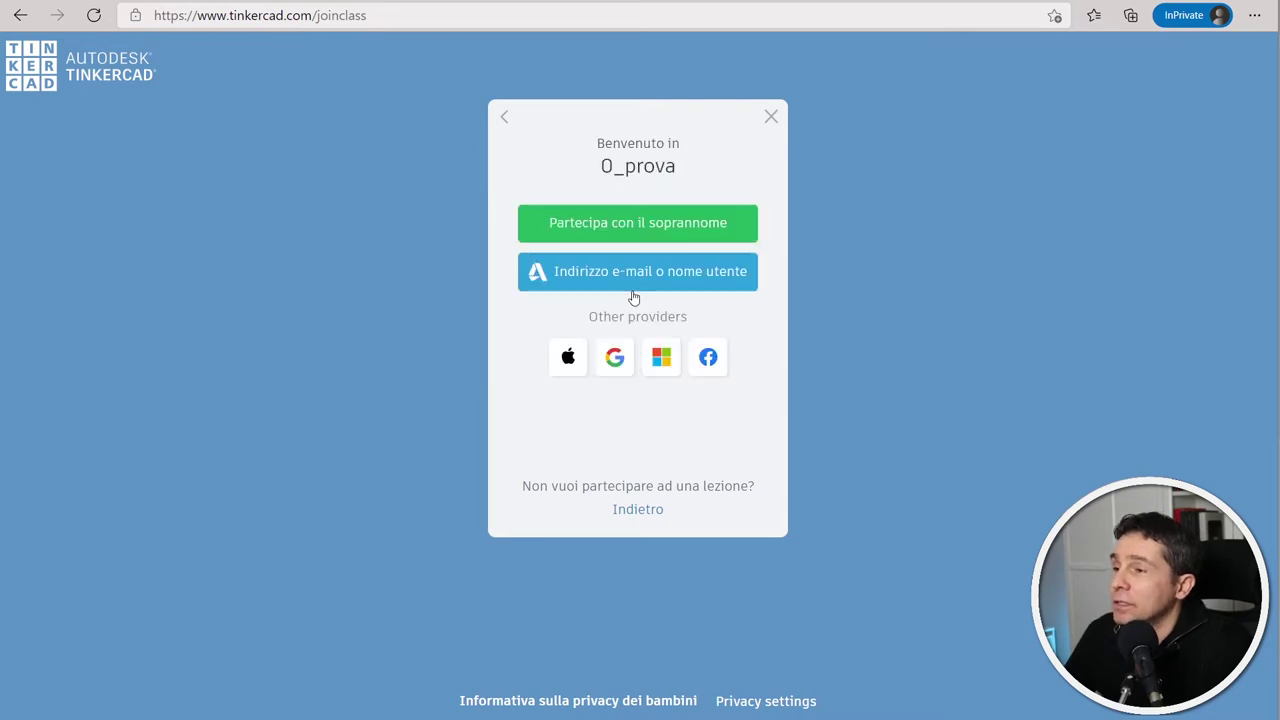
click(632, 224)
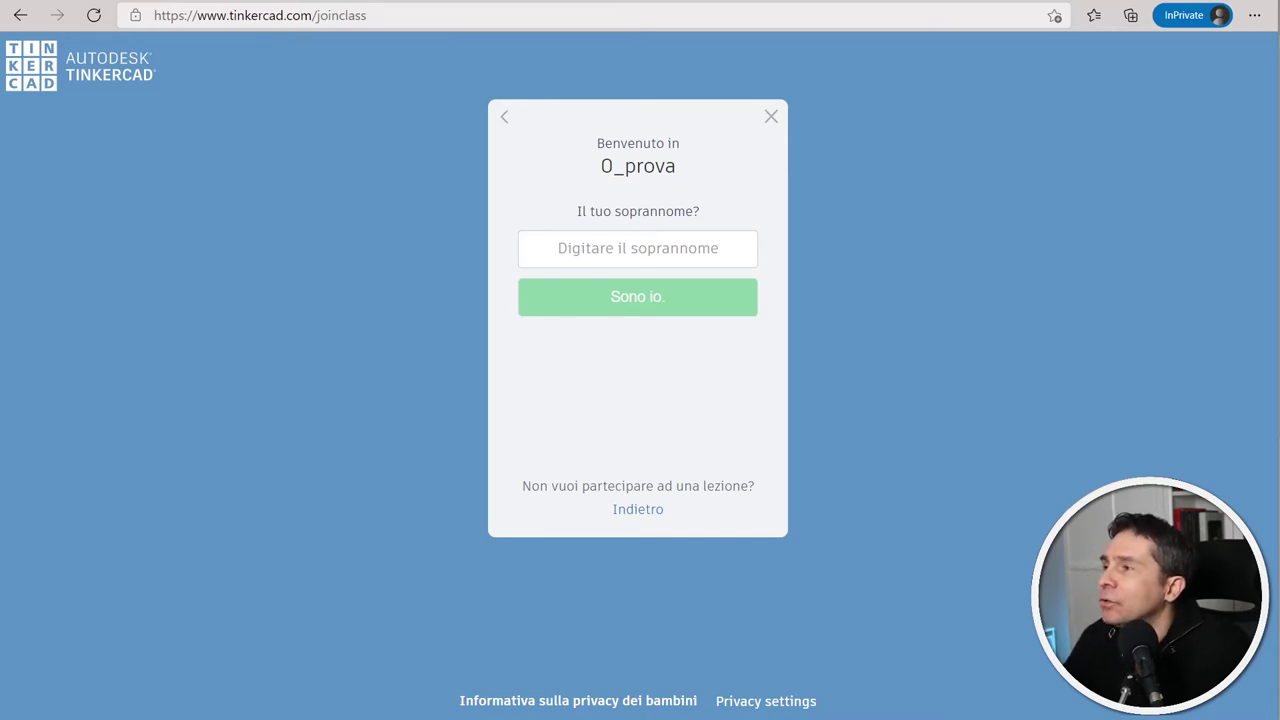
Switch to the teacher's window and copy the 0_prova joining link from the class code page
click(403, 5)
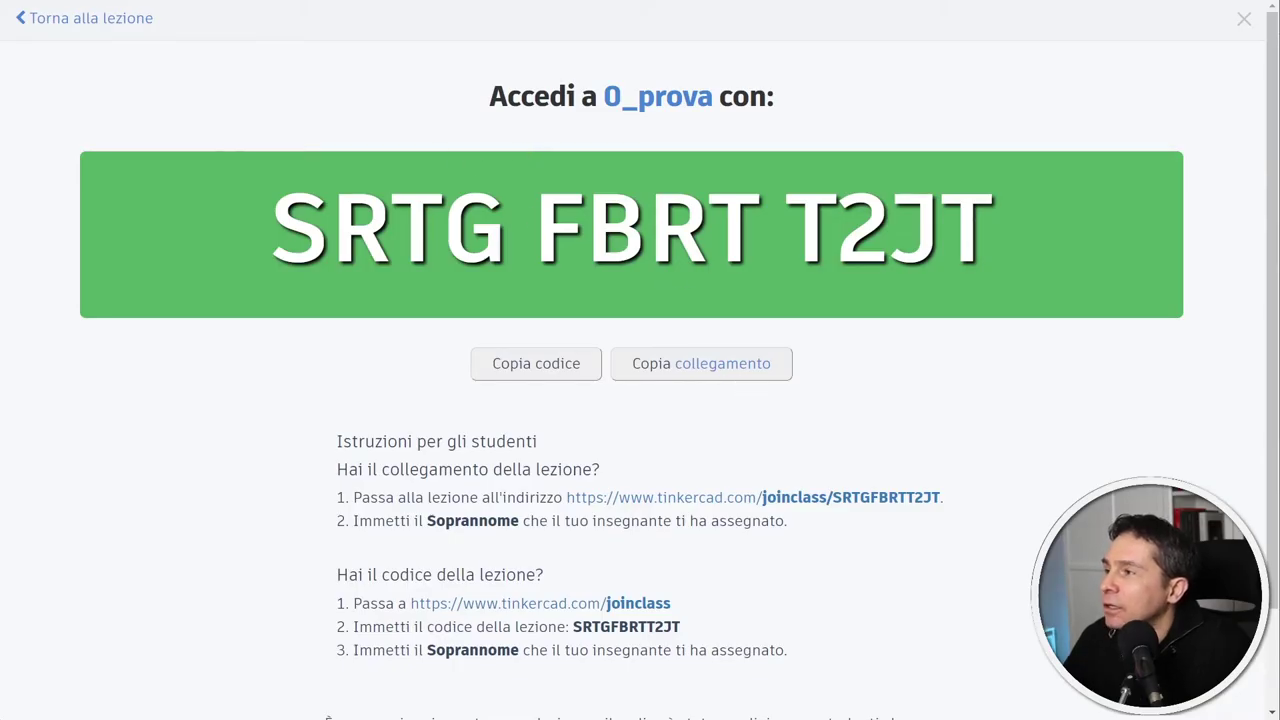
click(19, 20)
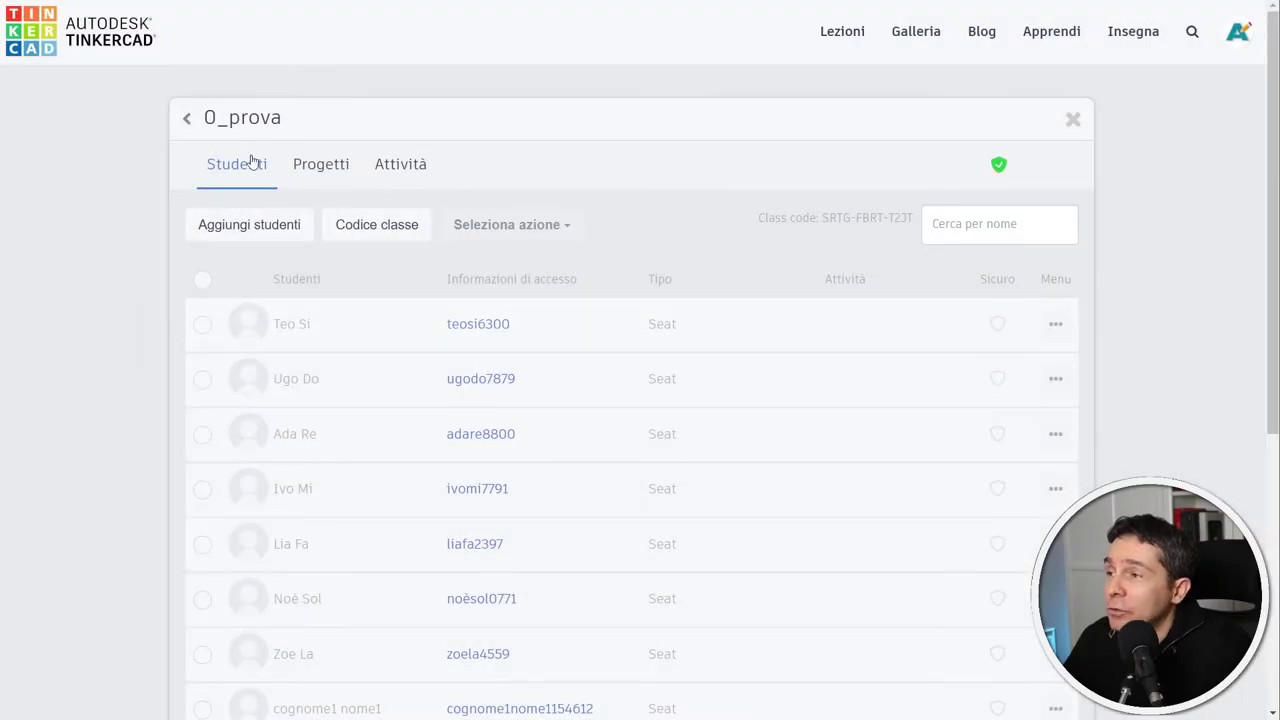
click(384, 230)
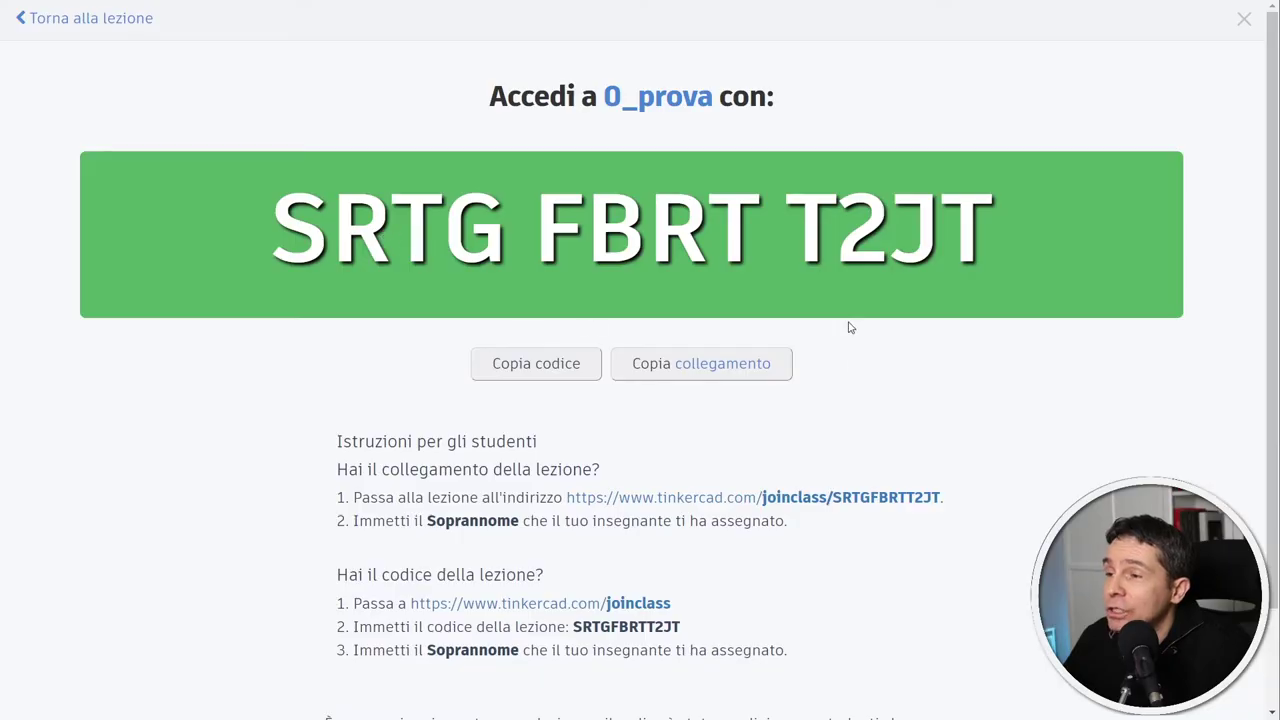
click(660, 378)
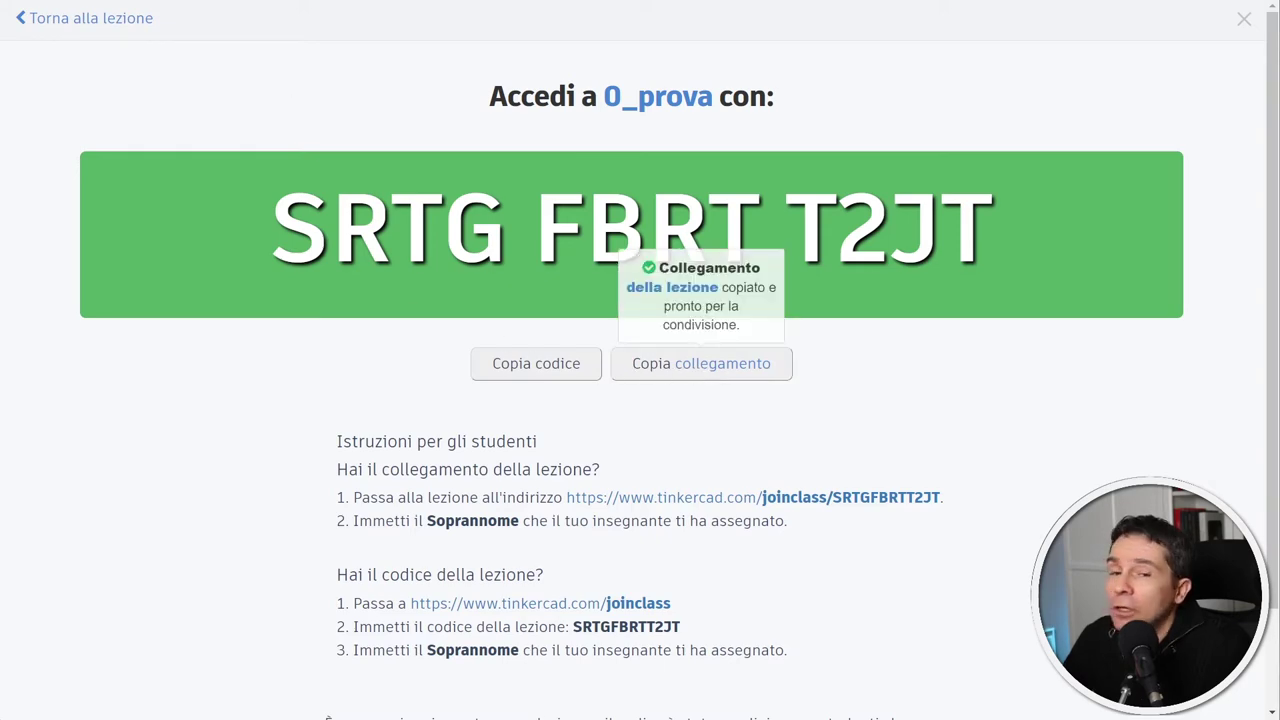
Load the copied class link in a new InPrivate window, choose to join with a nickname, and close that window
key(ctrl+shift+n)
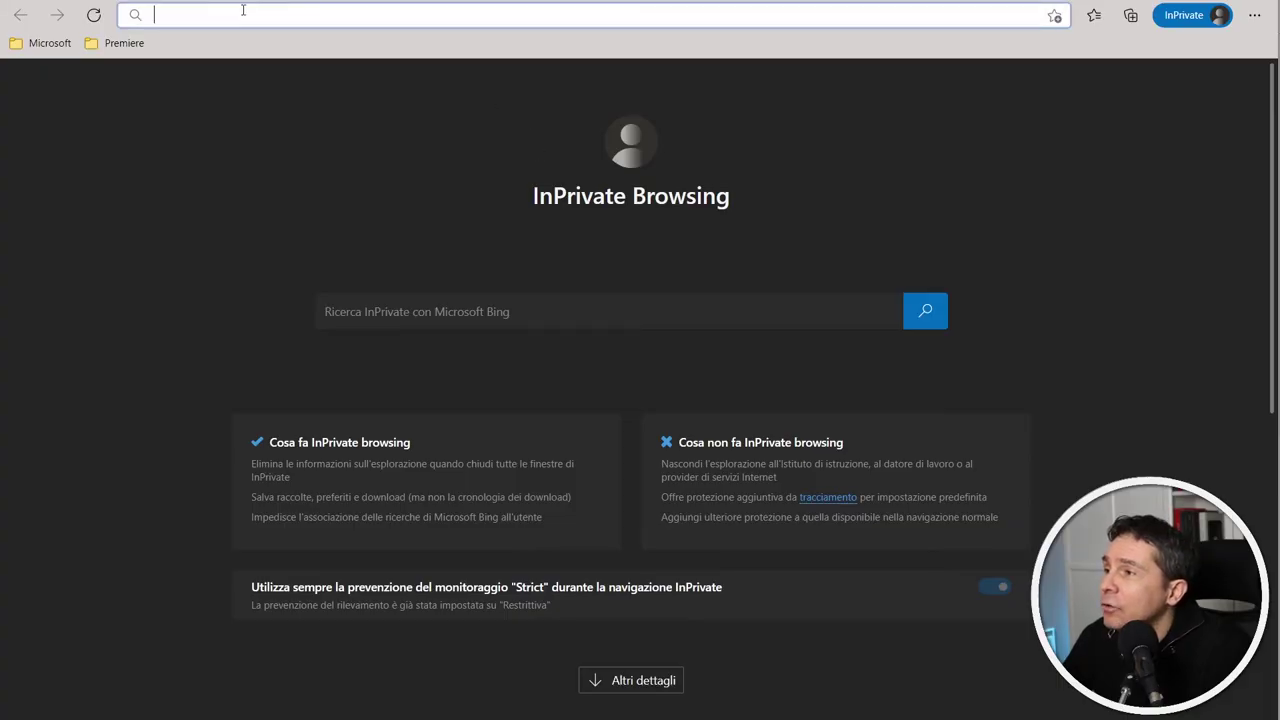
right_click(242, 10)
click(323, 199)
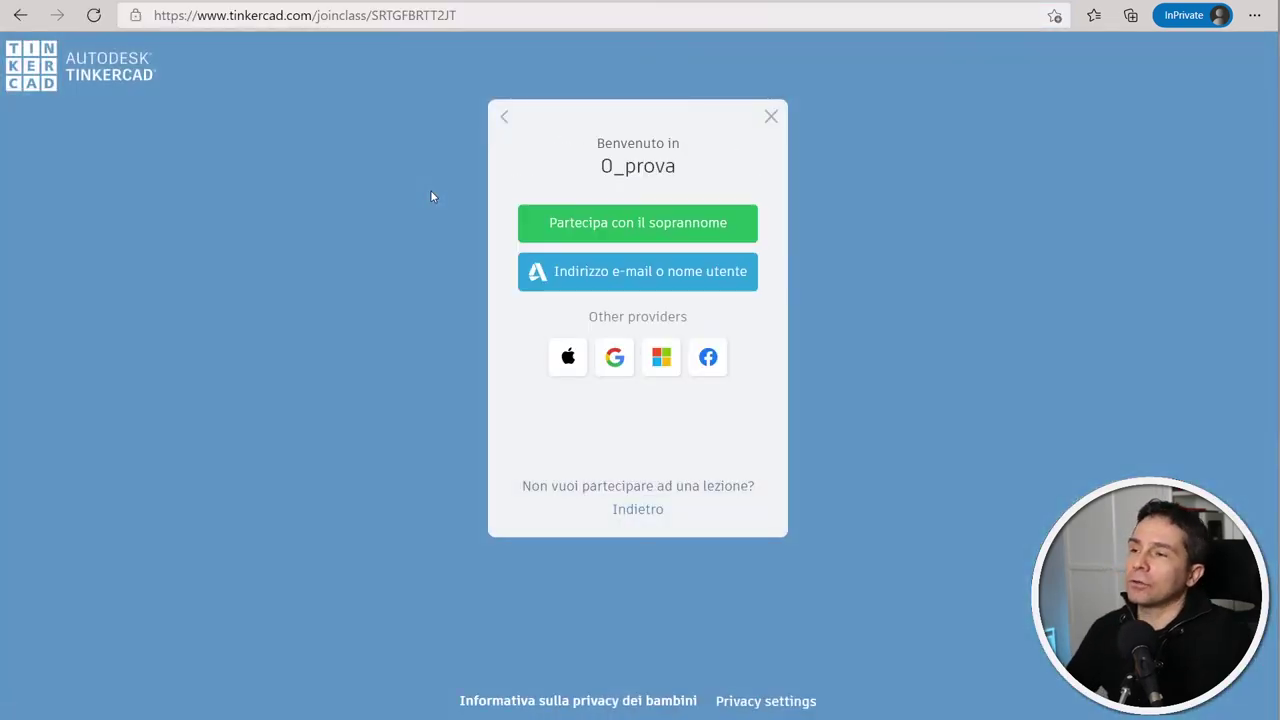
click(557, 221)
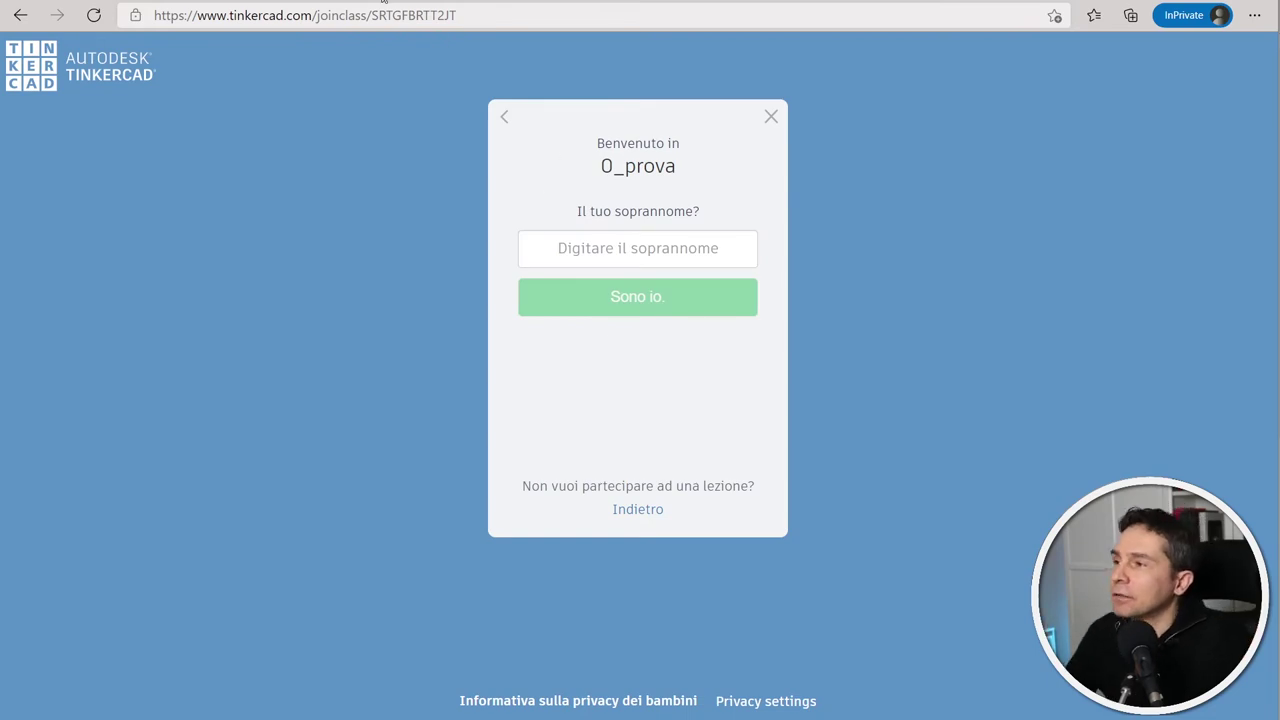
drag(596, 66, 275, 201)
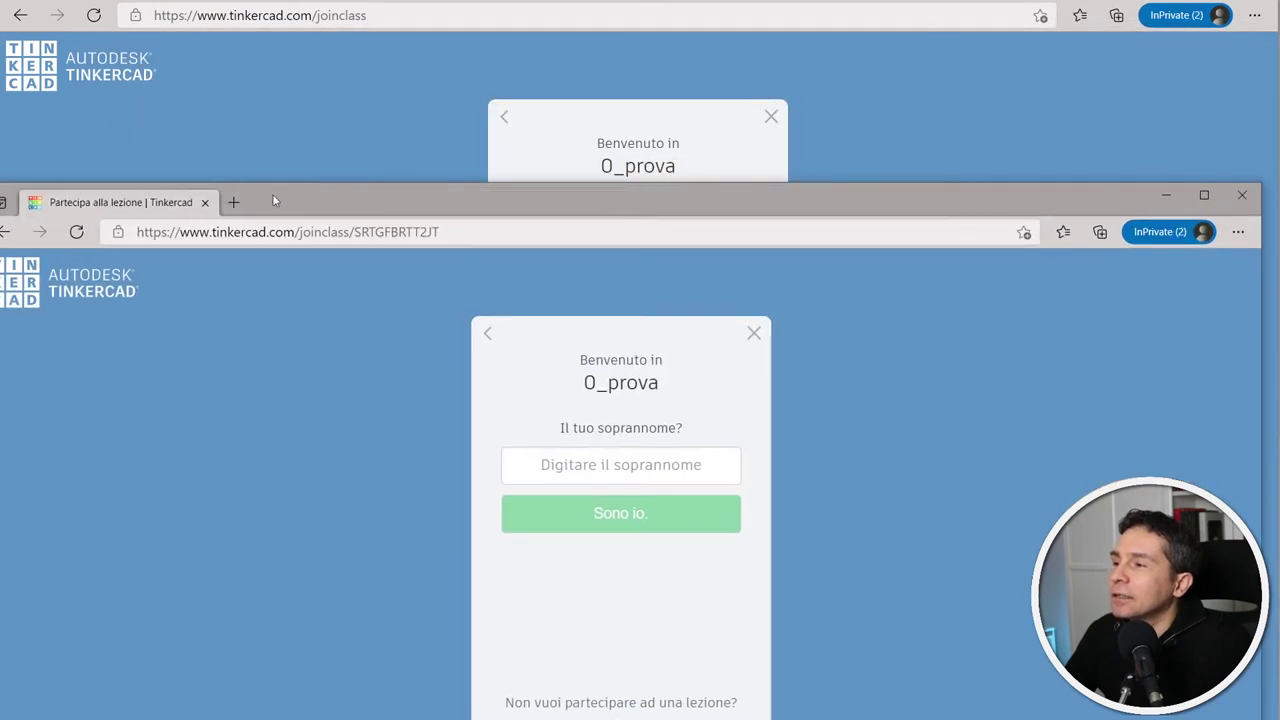
click(205, 203)
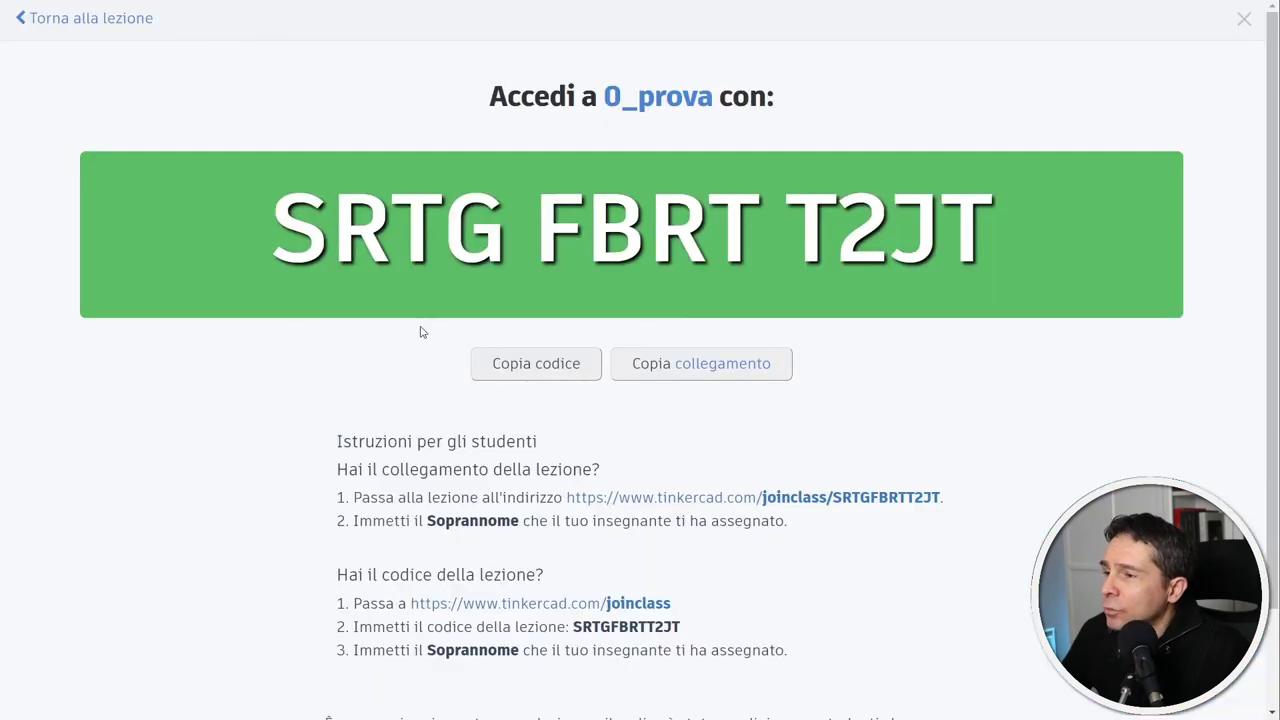
Return to the teacher's student list for 0_prova and copy the second student's login nickname
click(24, 18)
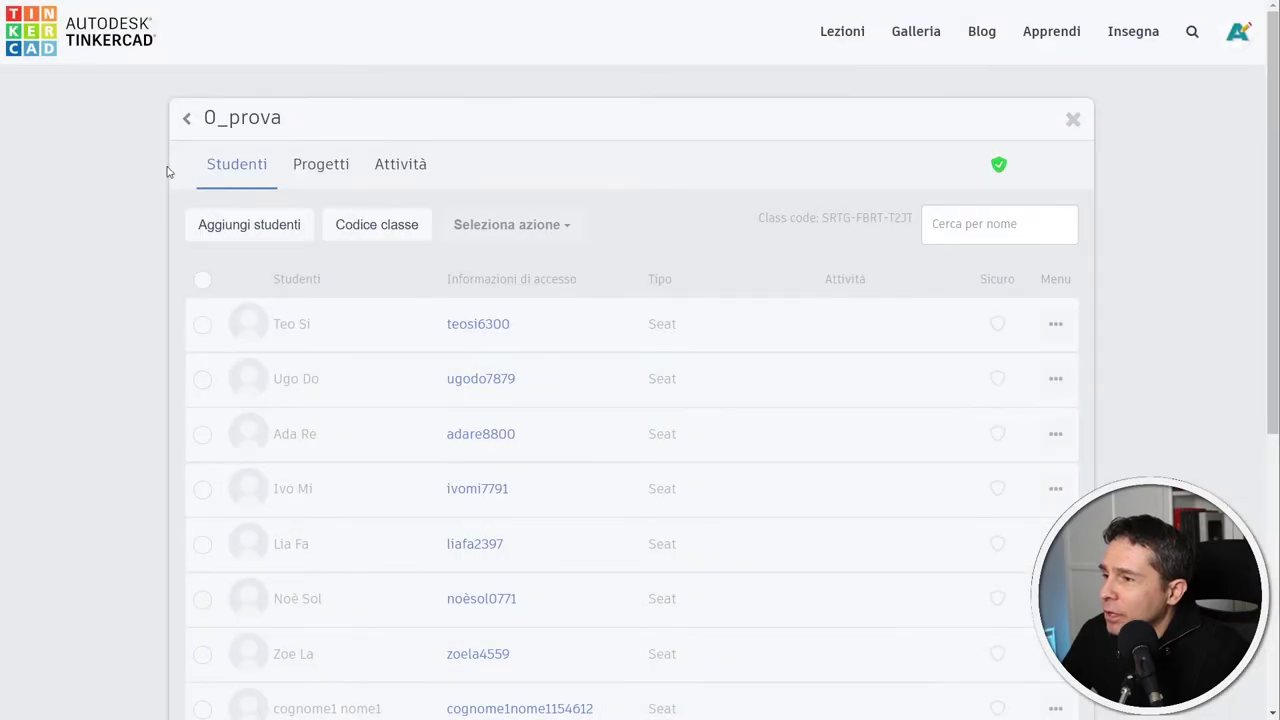
scroll(546, 340, down, 2)
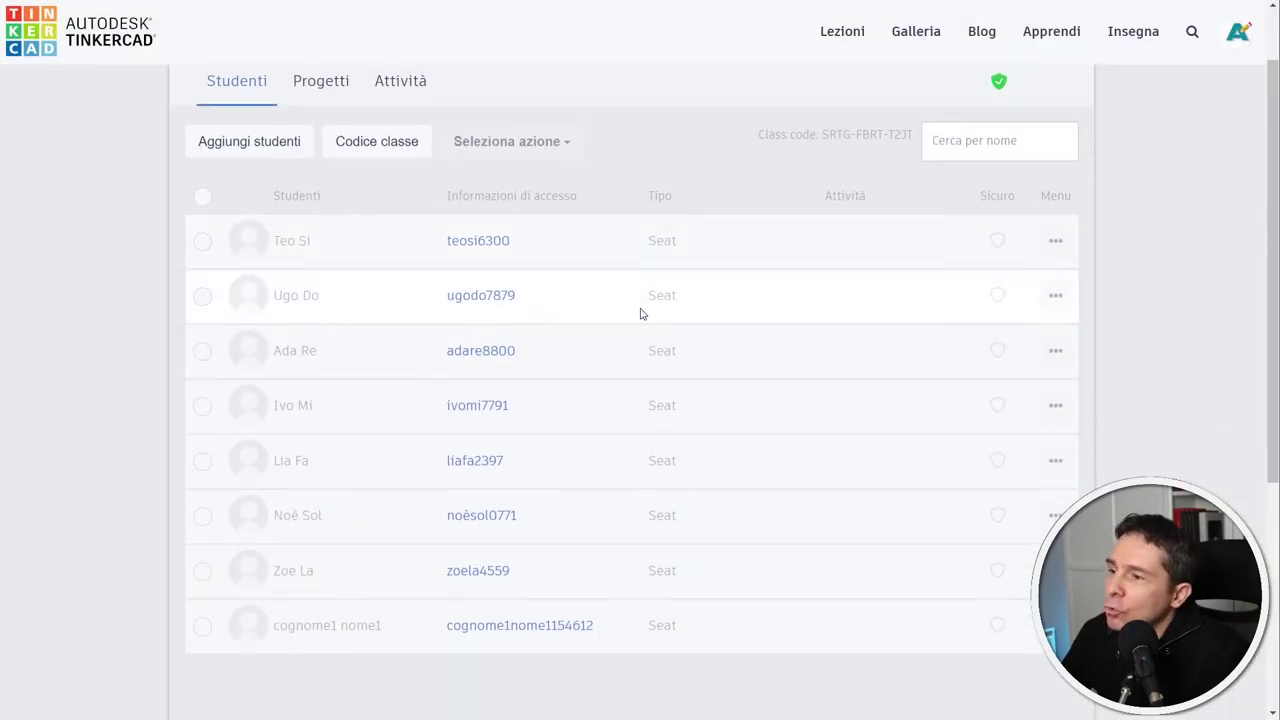
mouse_move(494, 298)
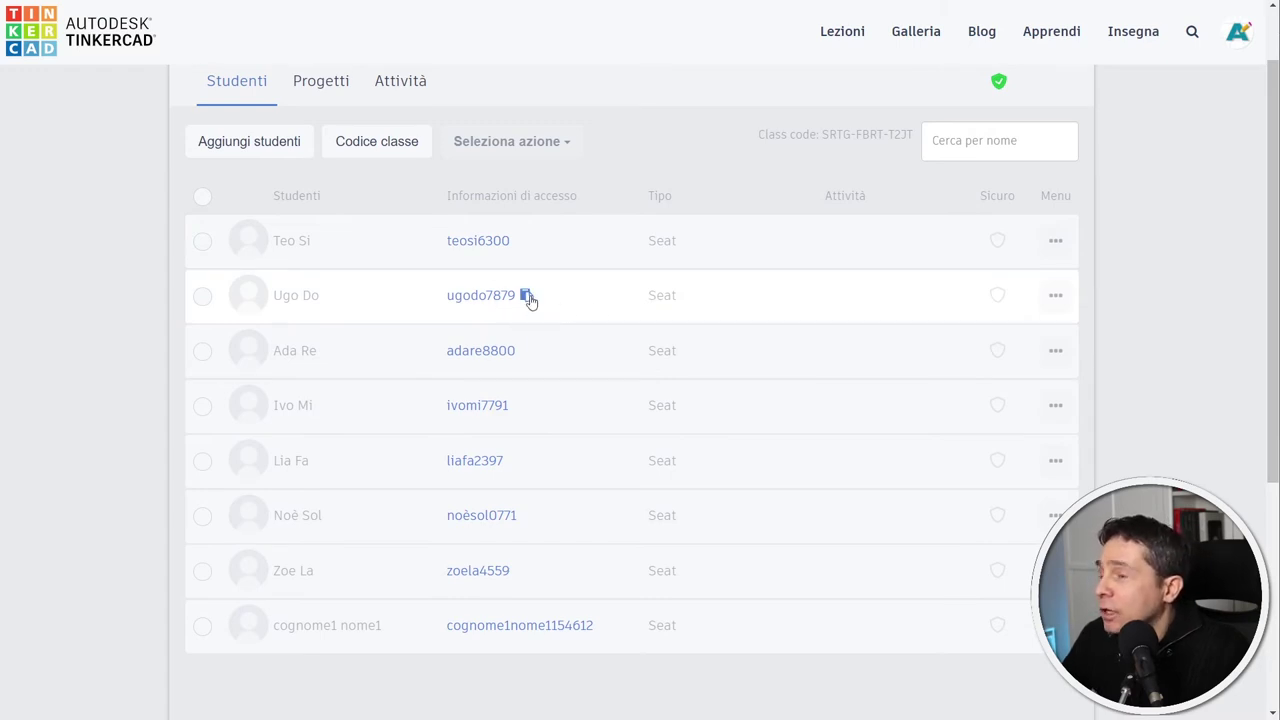
click(527, 297)
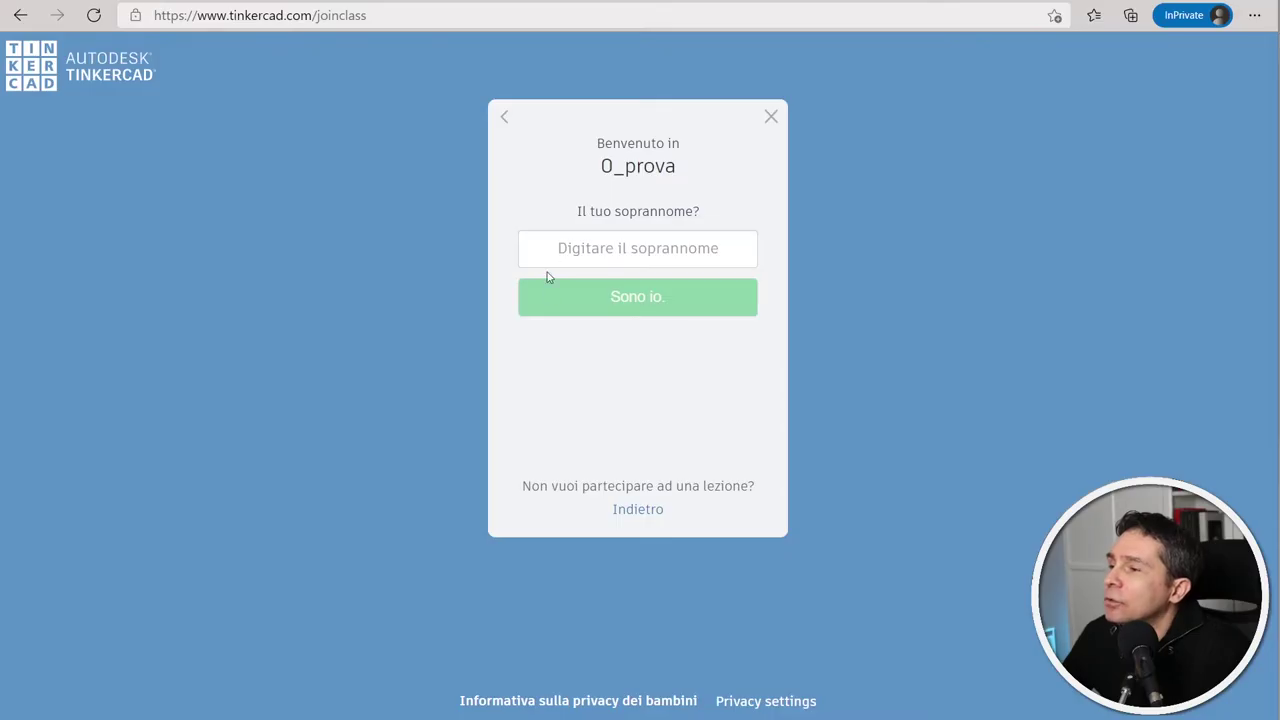
In the student's InPrivate window, paste the copied nickname and join 0_prova with it
click(562, 252)
right_click(560, 250)
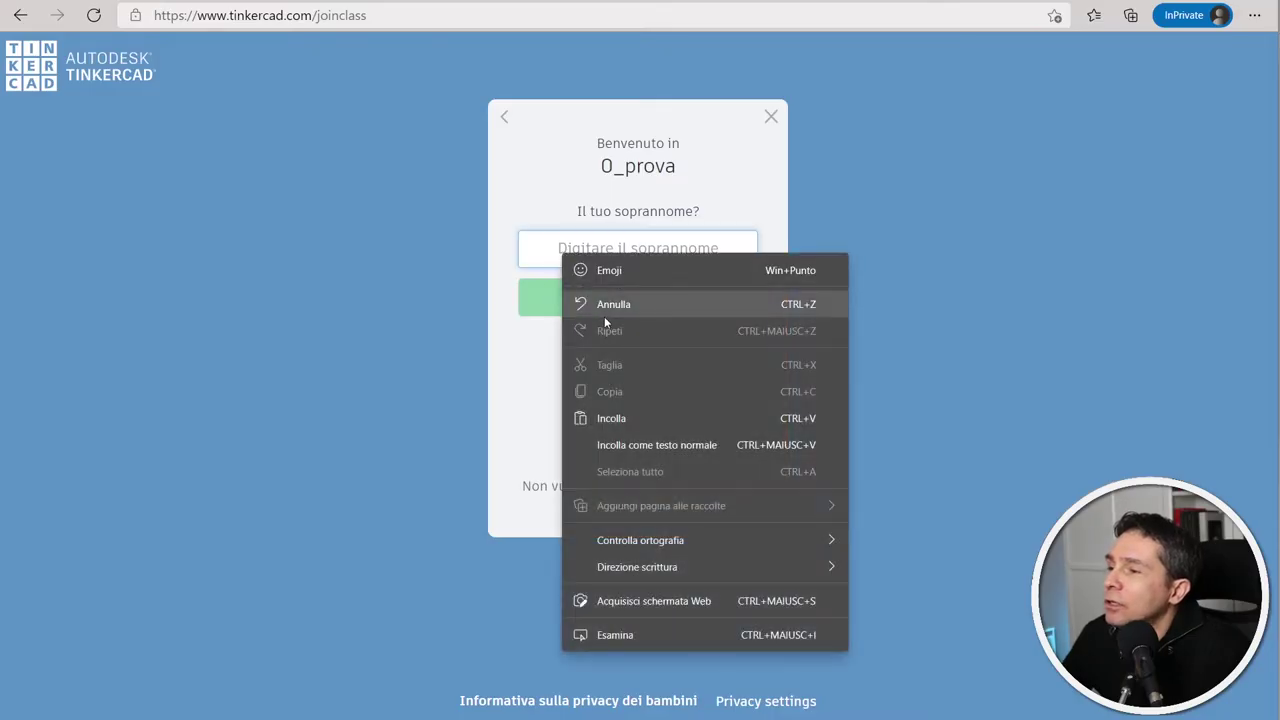
click(622, 420)
click(654, 297)
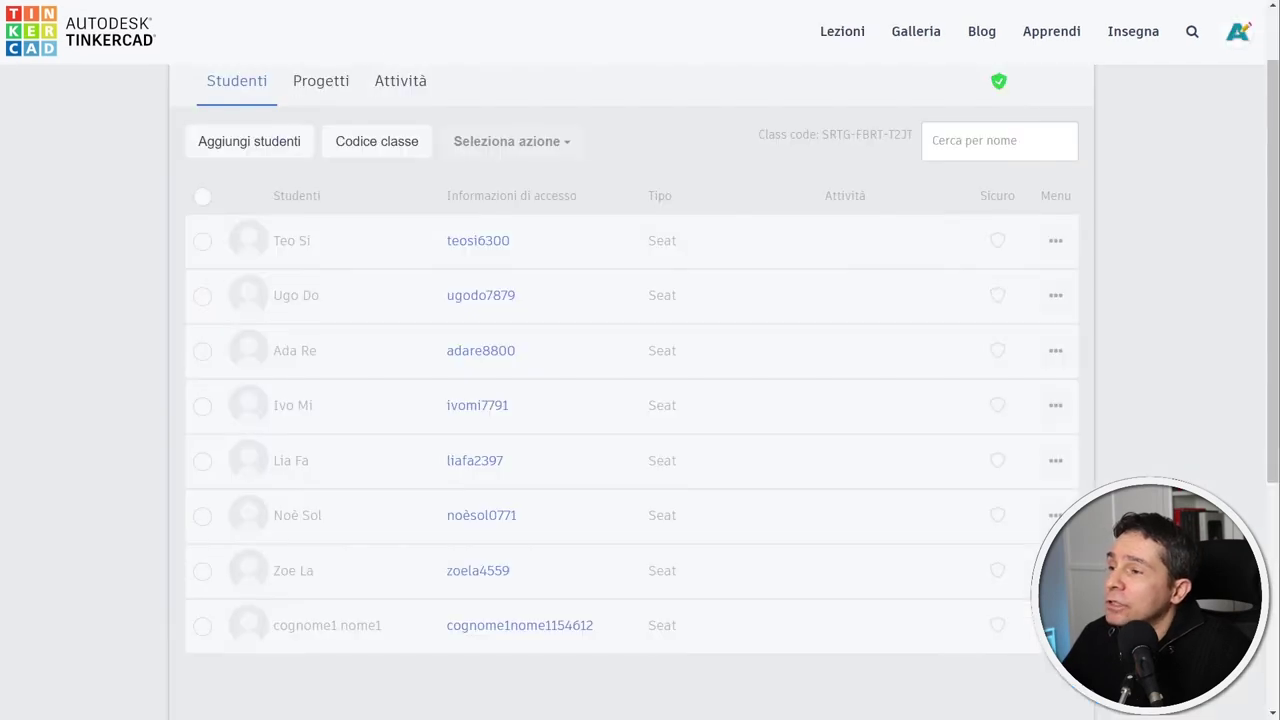
Switch back to the teacher's 0_prova class and refresh its student list
scroll(517, 443, up, 1)
scroll(502, 454, down, 1)
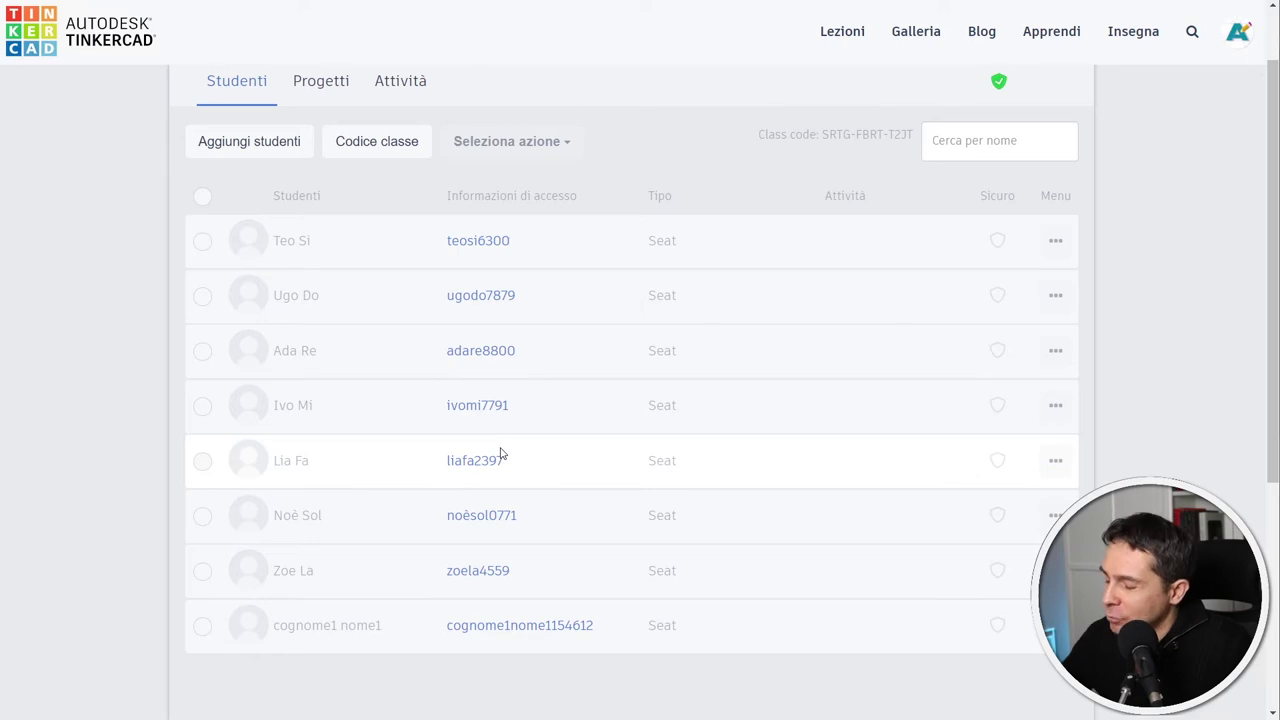
key(alt+Left)
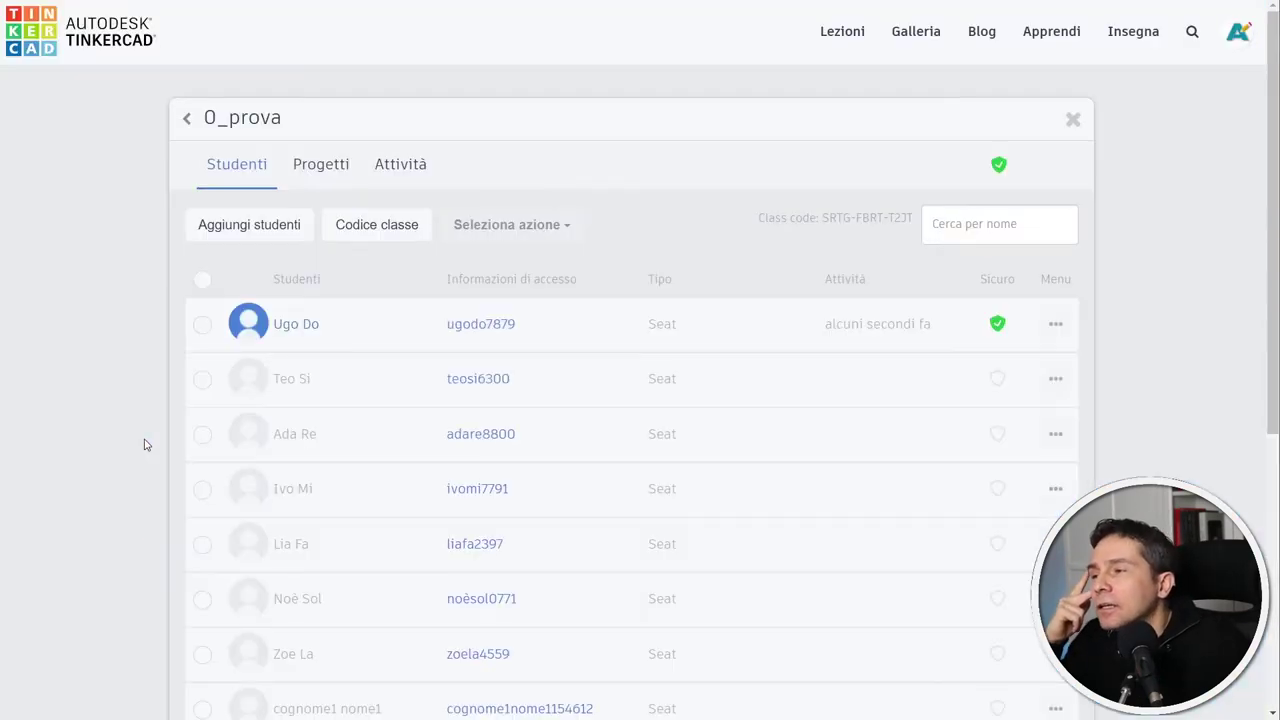
Examine the joined student's activity and safe-mode status, and try the class-wide safe-mode switch
scroll(146, 442, down, 1)
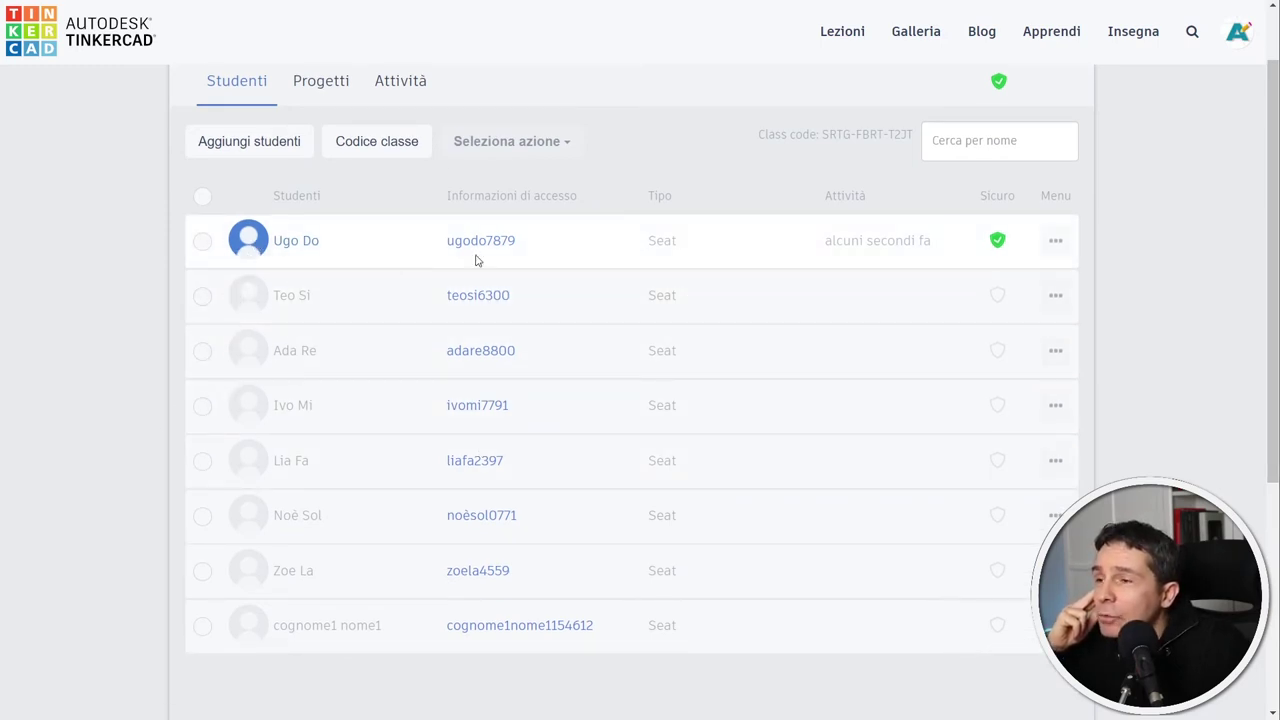
scroll(871, 357, up, 1)
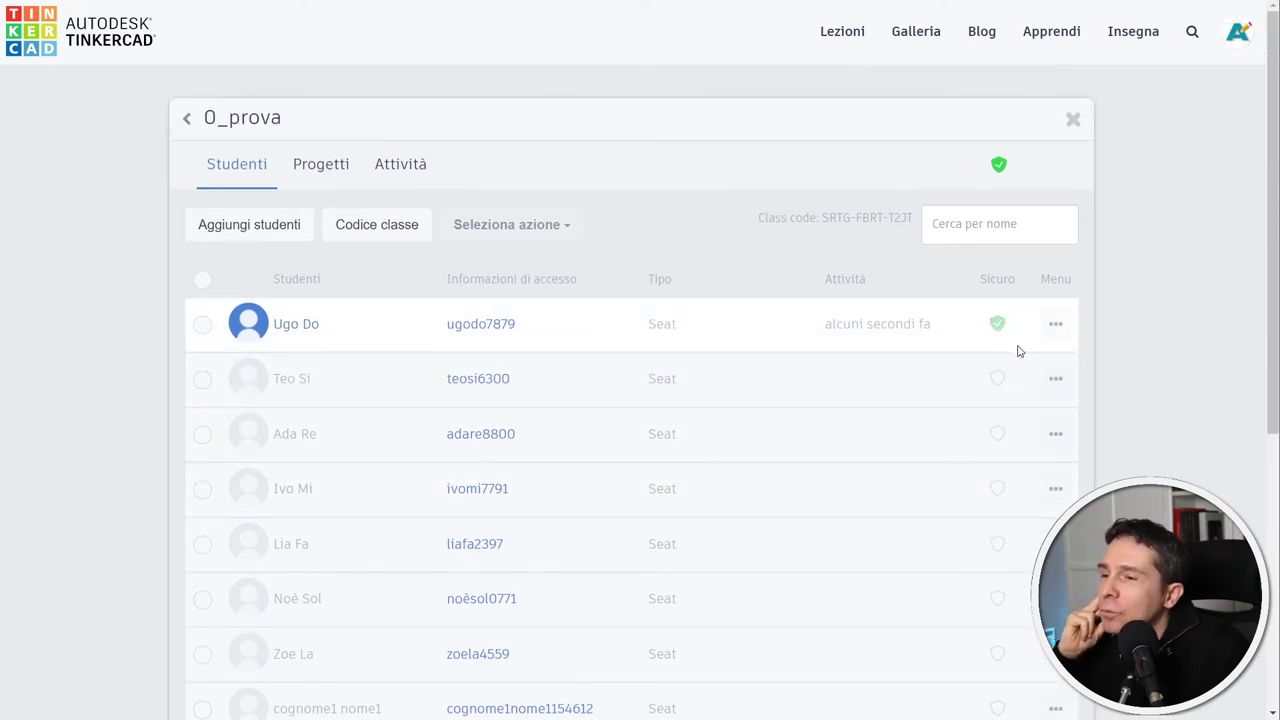
click(999, 168)
click(999, 172)
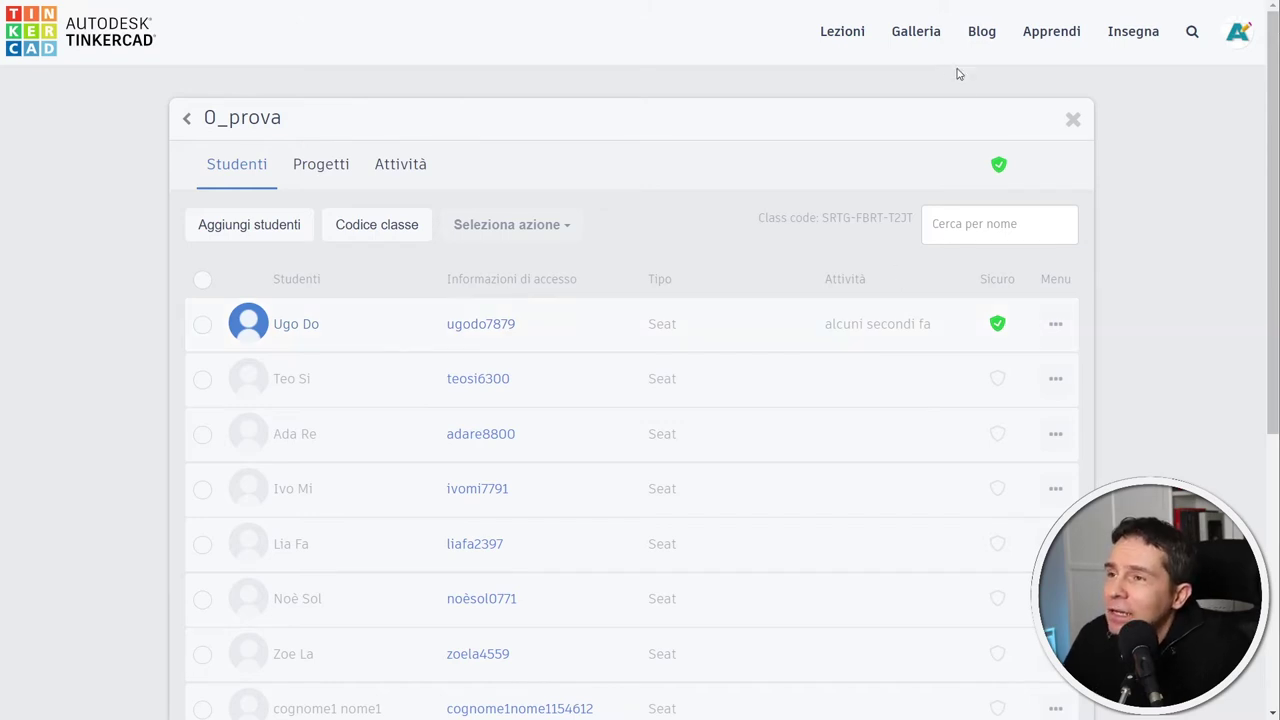
Open the Tinkercad10 #Peter The Penguin project from the public gallery and examine its comment section
click(928, 42)
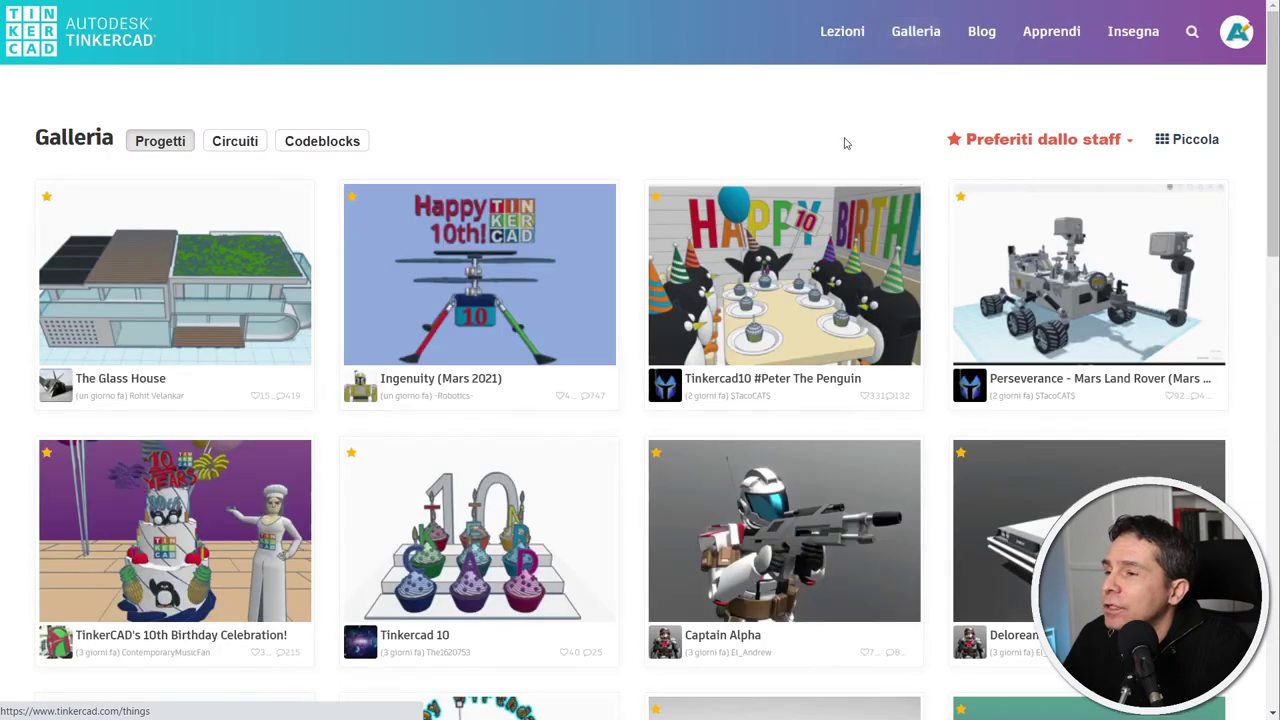
click(783, 291)
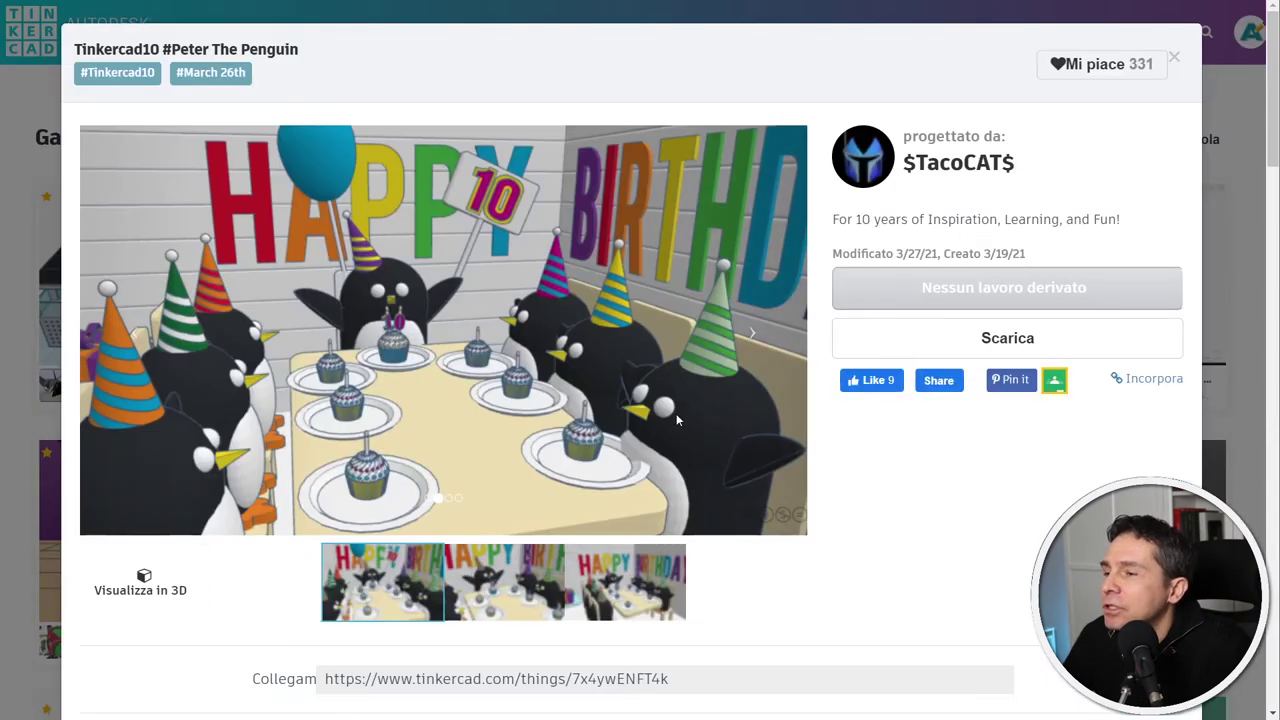
scroll(676, 413, down, 4)
scroll(676, 426, down, 2)
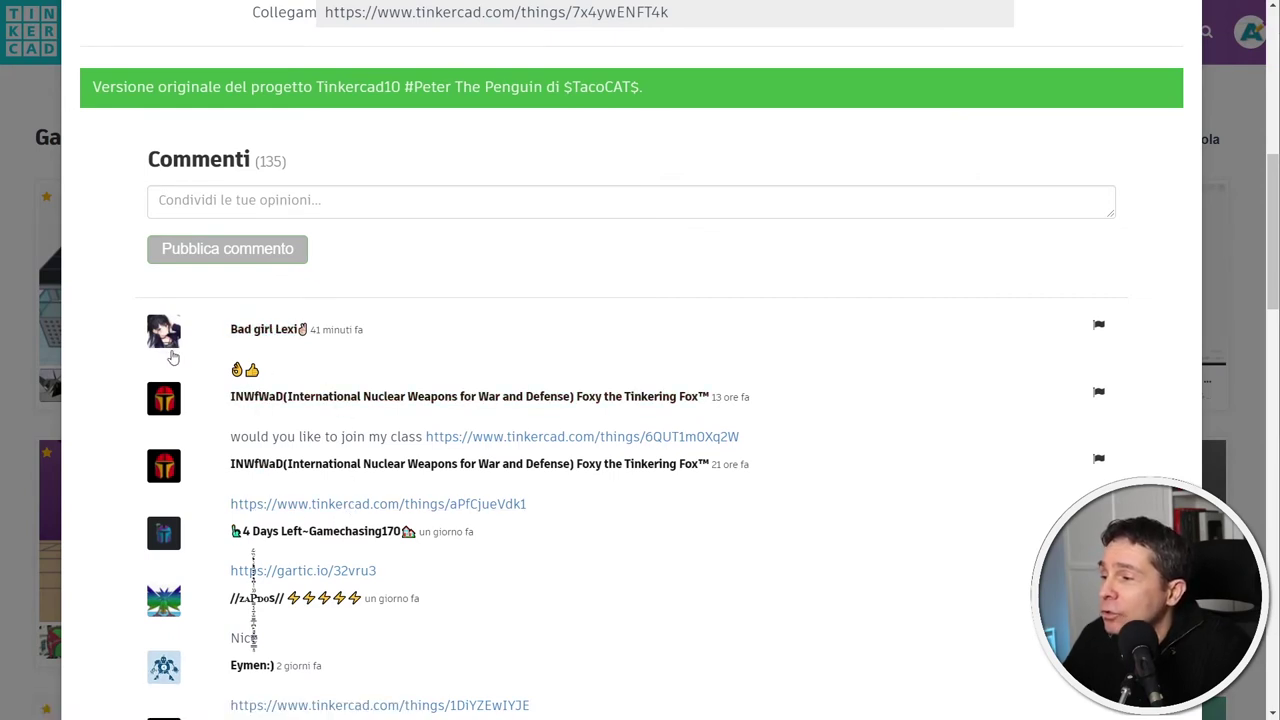
scroll(229, 442, up, 2)
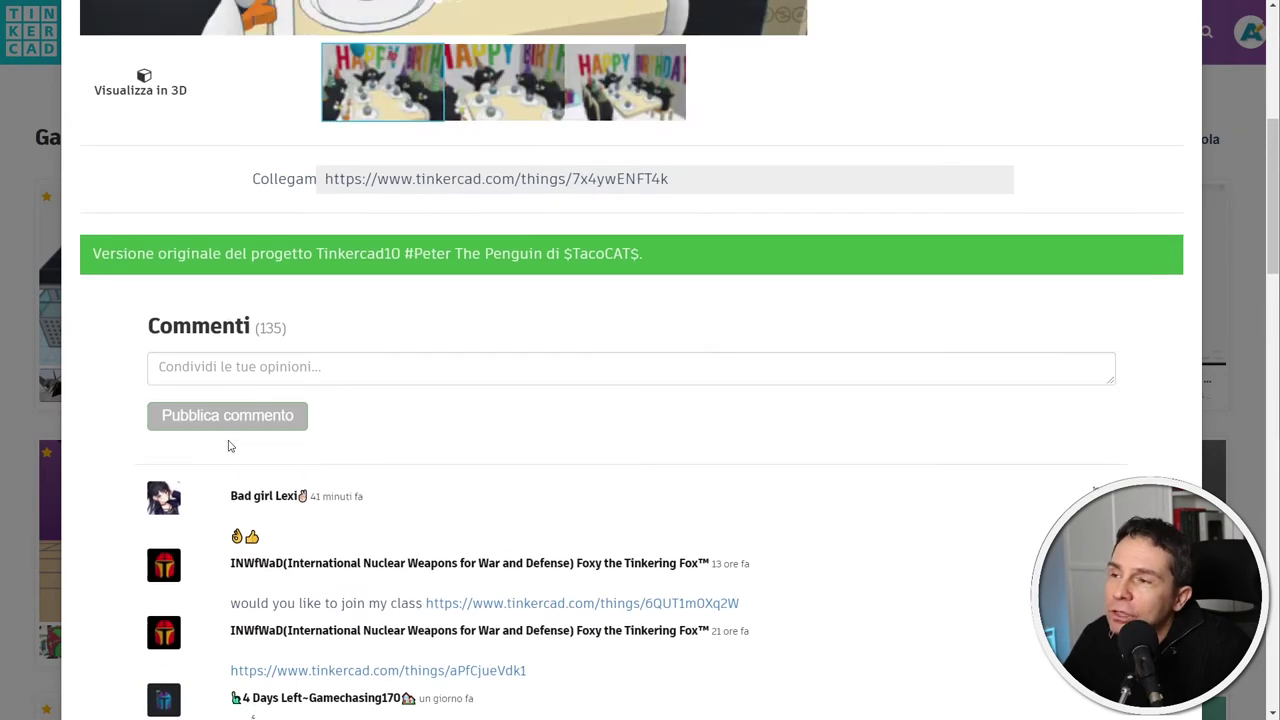
scroll(233, 446, down, 1)
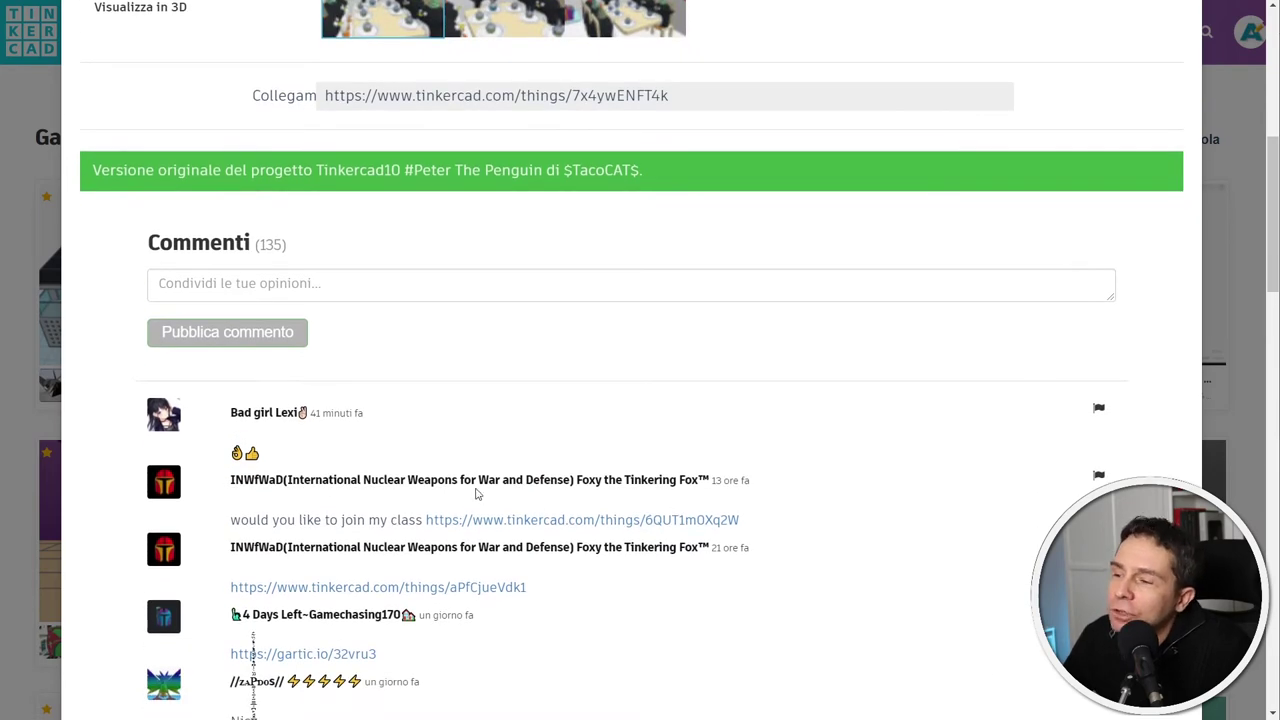
scroll(477, 493, up, 4)
scroll(477, 493, up, 1)
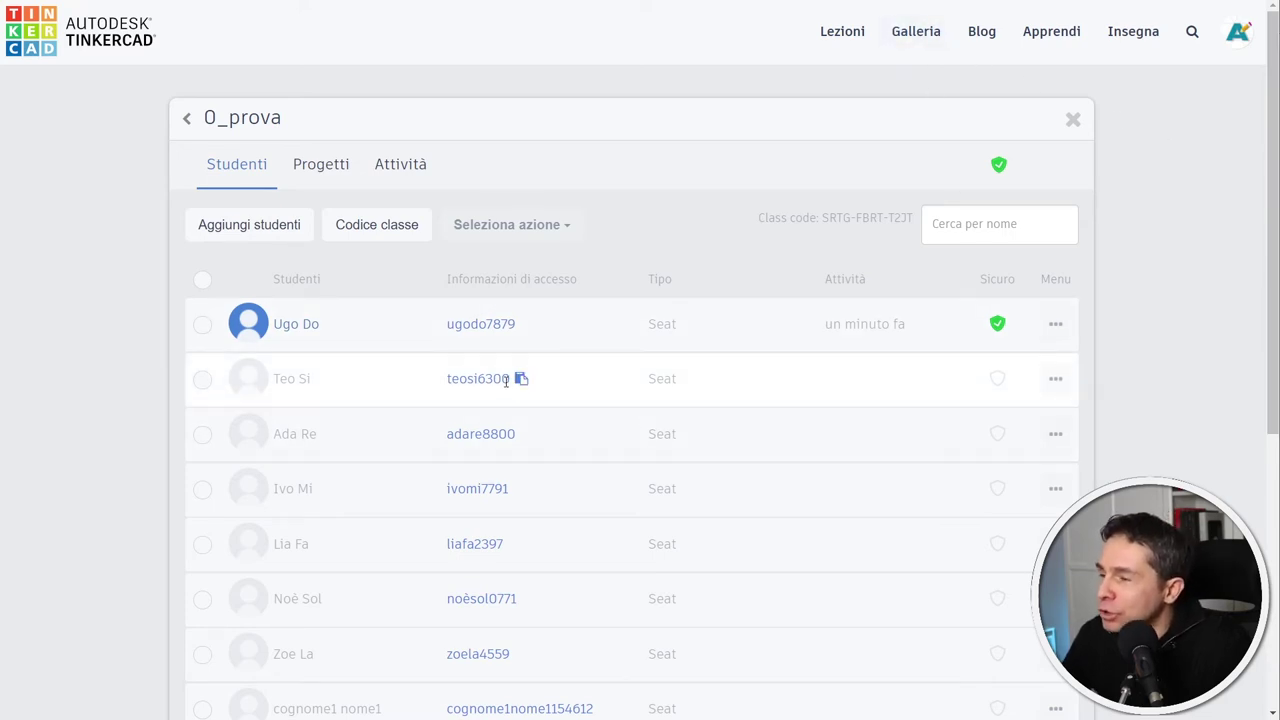
In the student's InPrivate window, create a new 3D design and place a red box near the workplane's centre
scroll(510, 378, down, 1)
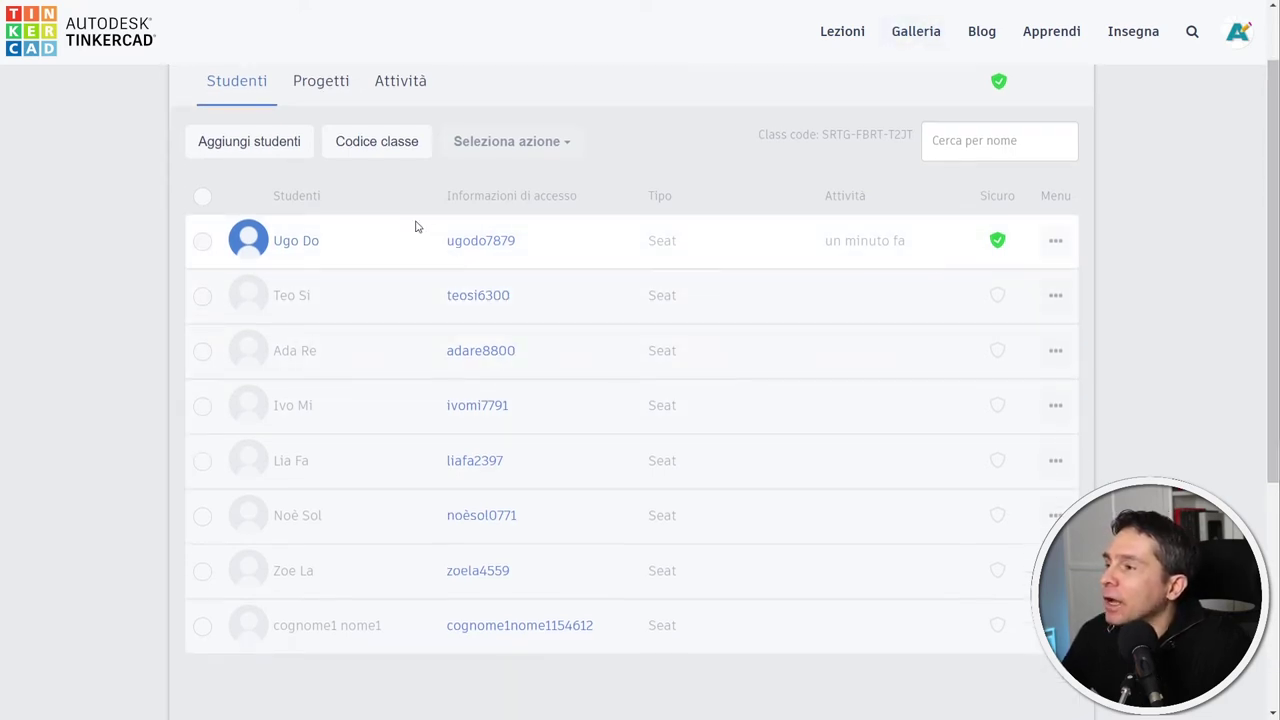
key(alt+Tab)
click(338, 311)
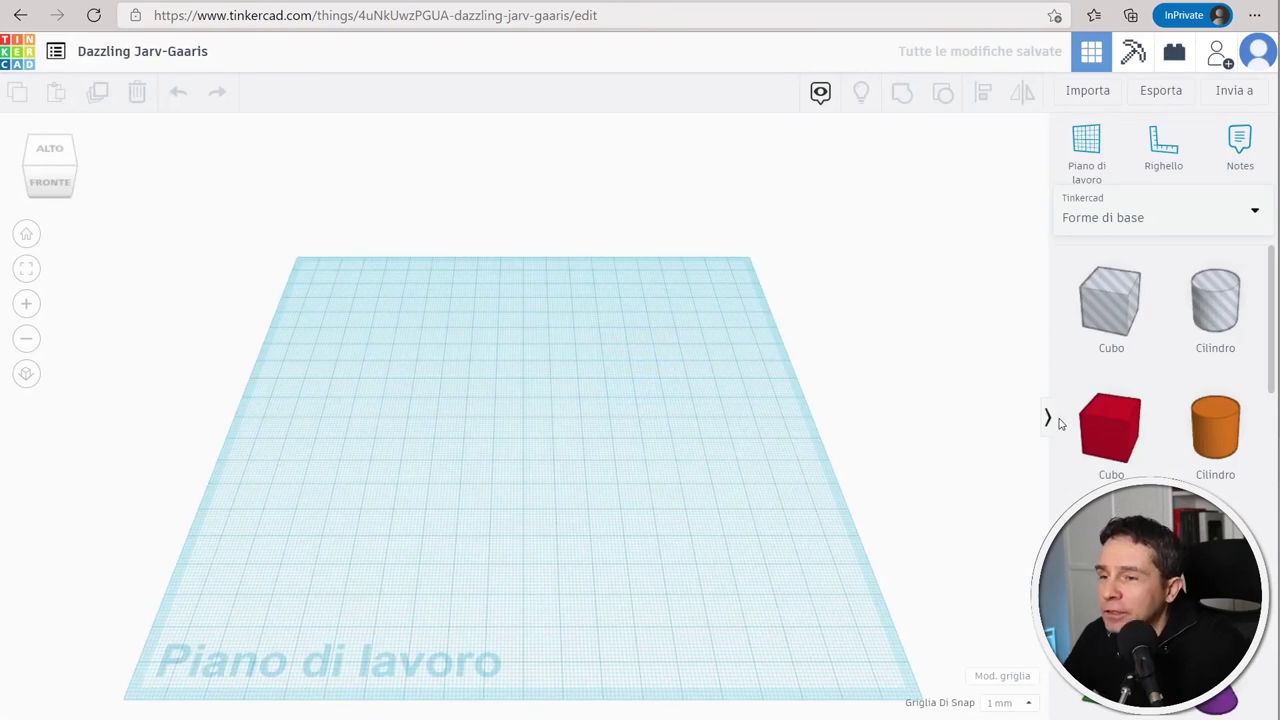
drag(1097, 429, 510, 429)
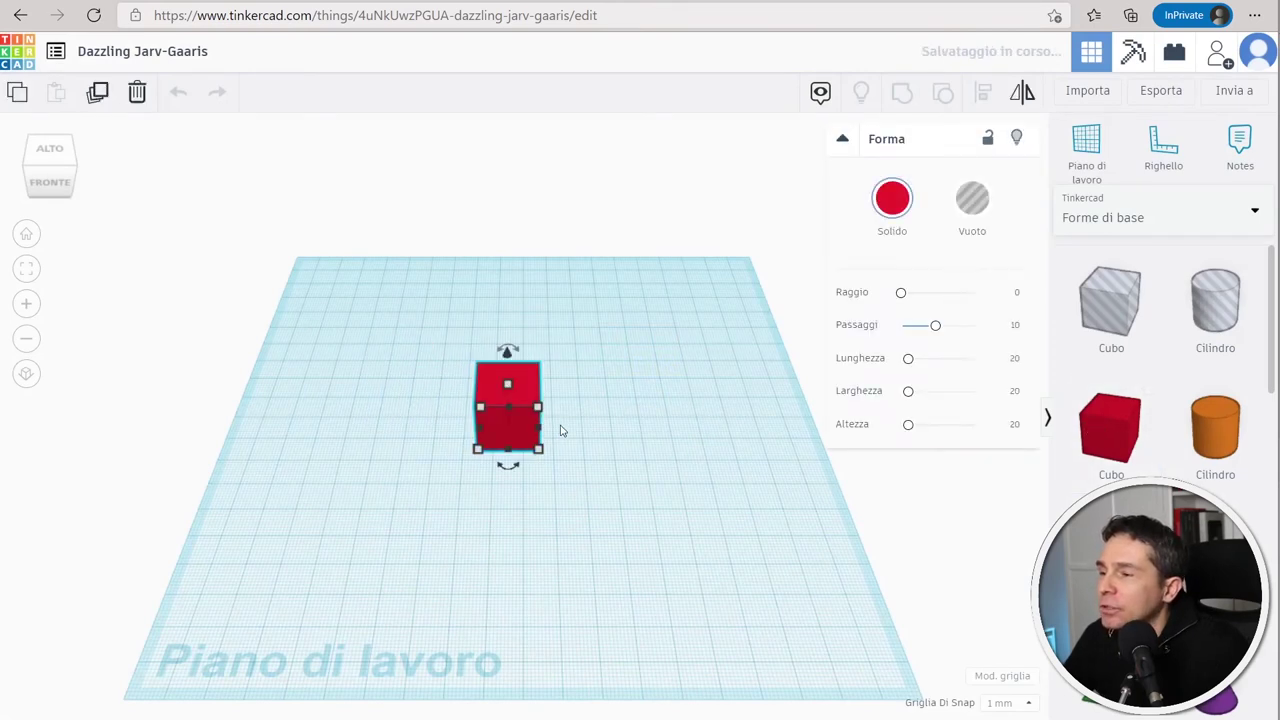
Rename the student's design as ugo_progetto01 and return to the student's dashboard
click(203, 53)
text(ugo)
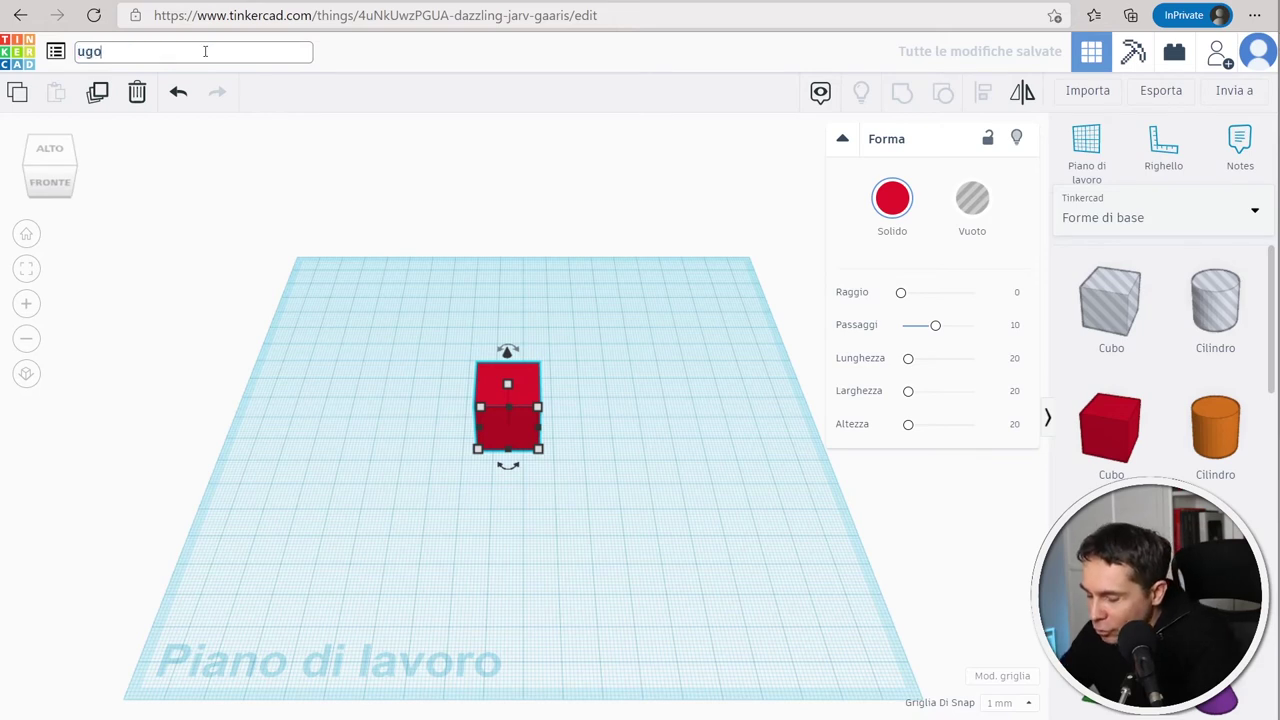
text(_progetto01)
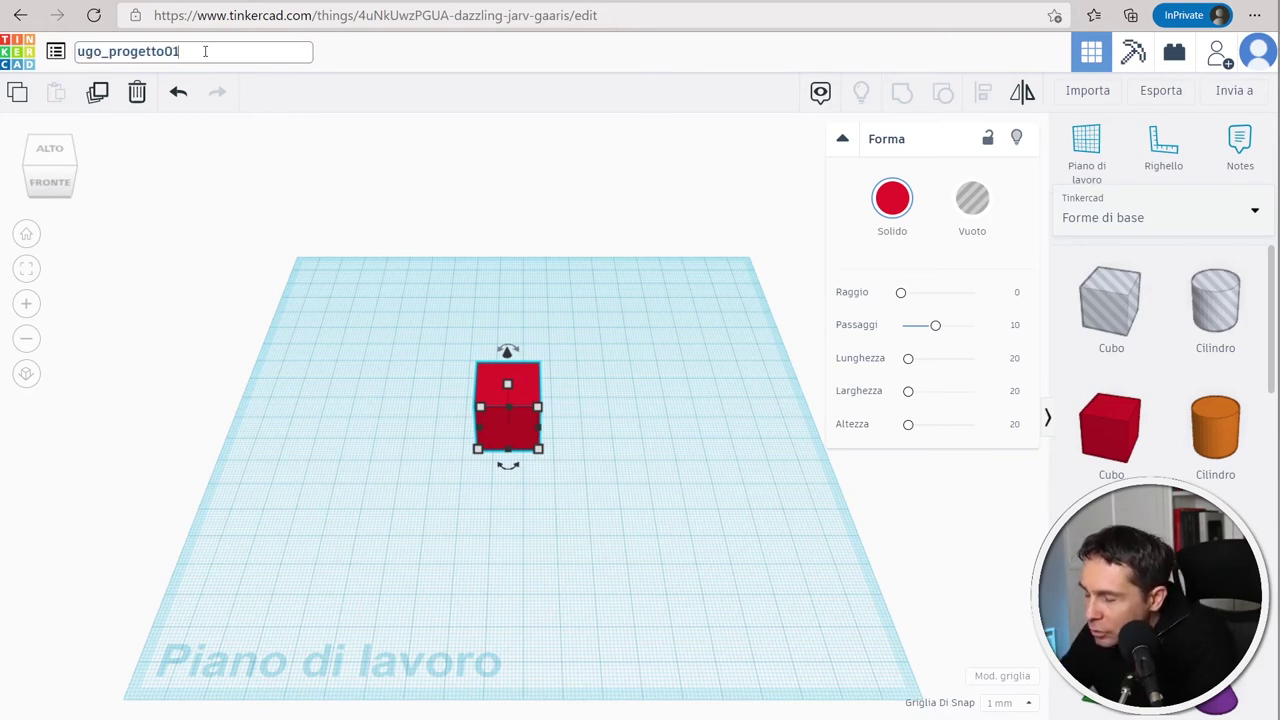
key(Return)
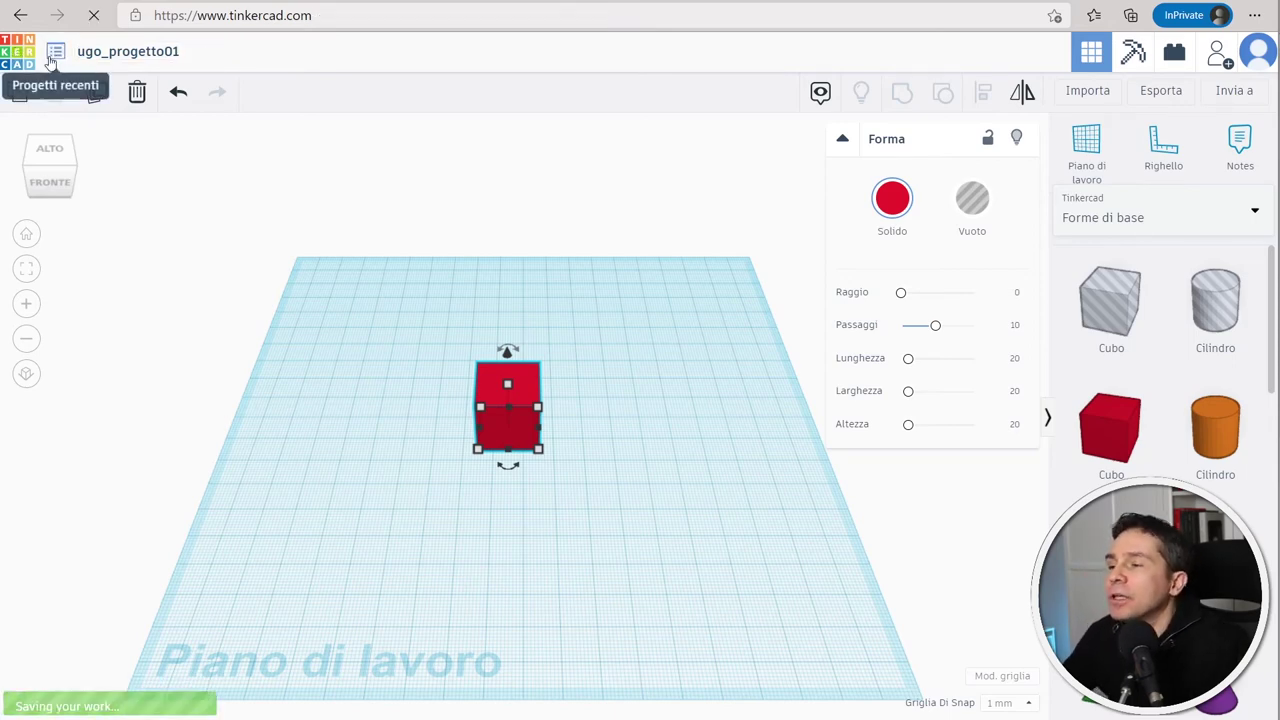
click(50, 60)
mouse_move(386, 363)
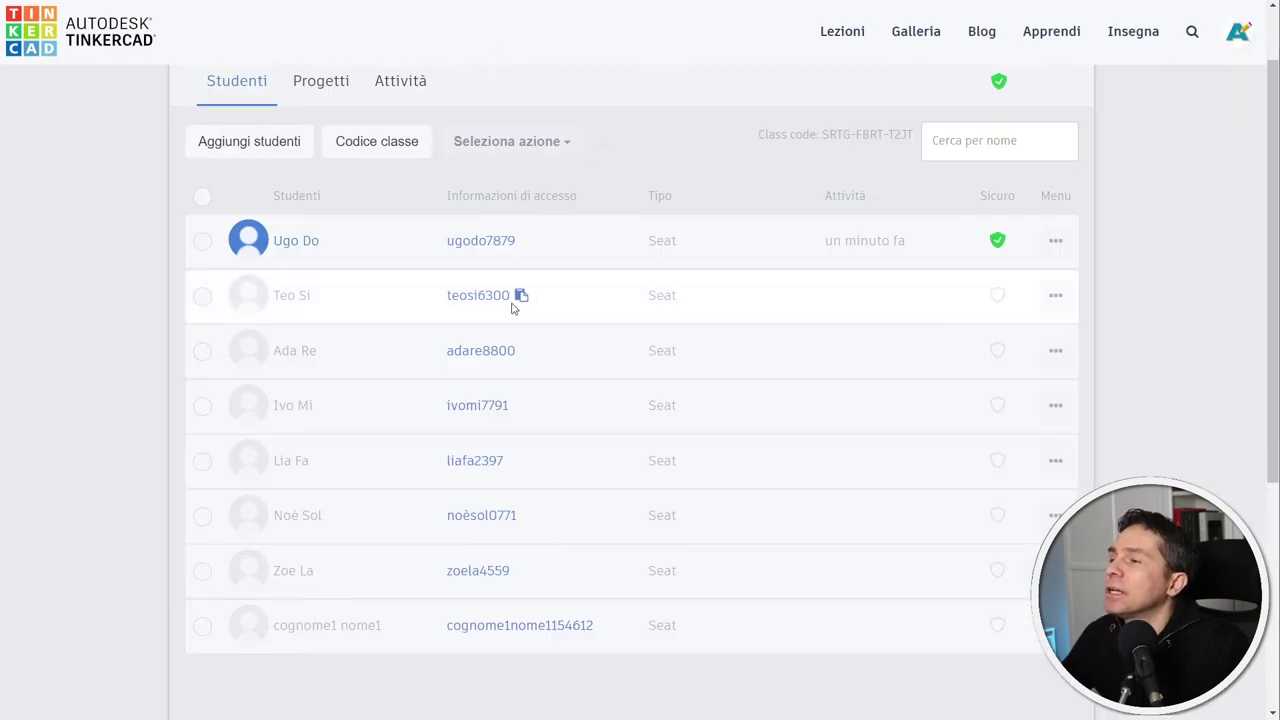
In the teacher's 0_prova class, examine the students' projects and the recent class activity
scroll(510, 305, up, 2)
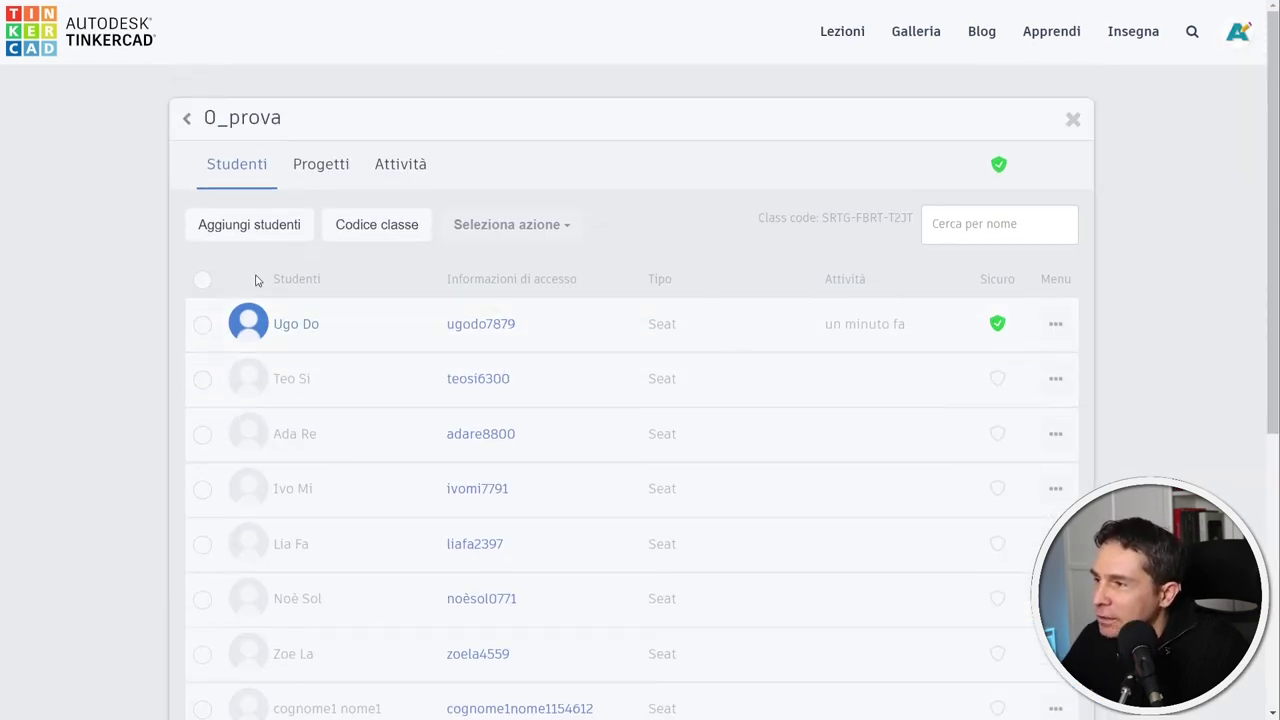
click(316, 172)
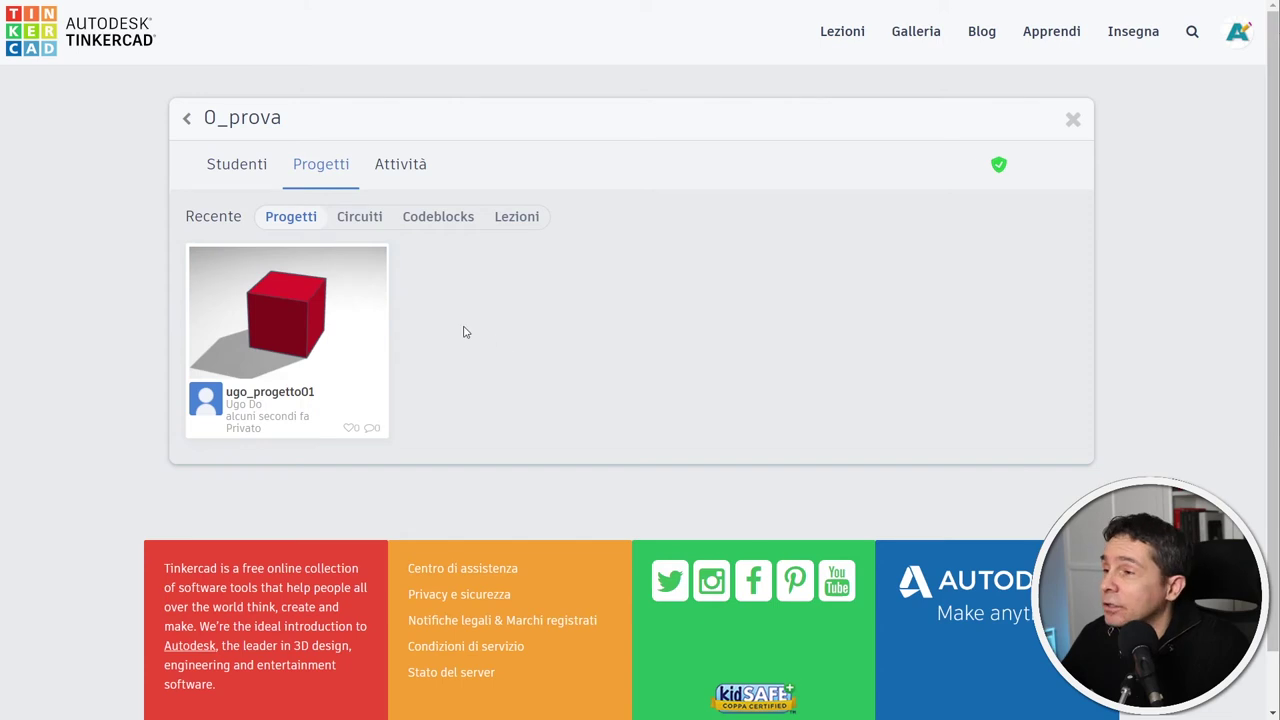
click(415, 172)
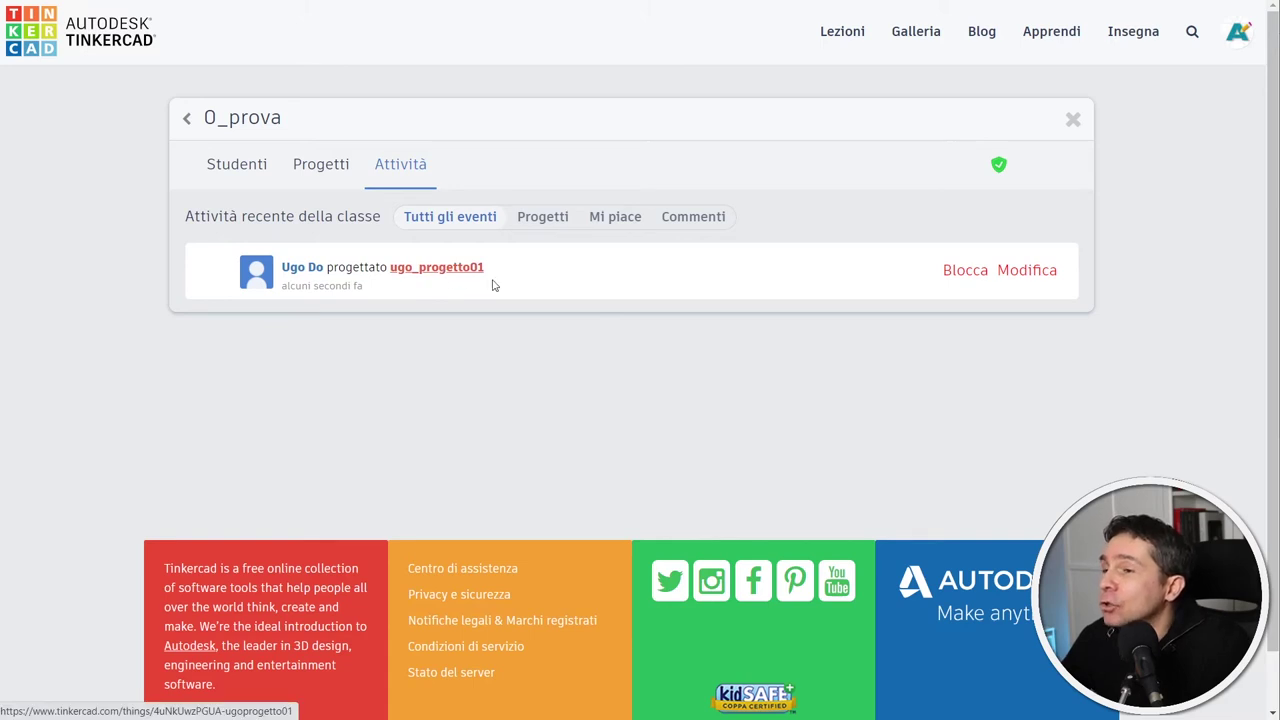
Open ugo_progetto01 for editing from the class activity, stretch its box into a longer, thinner block, and leave the editor
click(1036, 286)
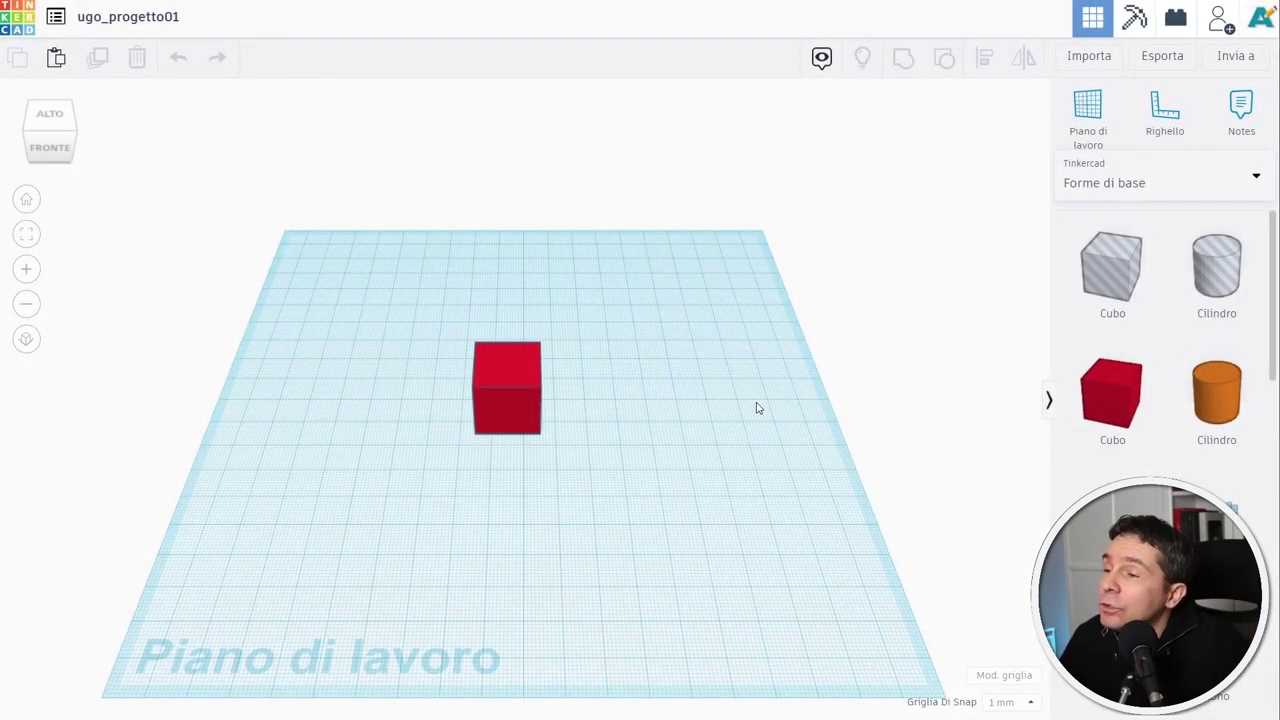
right_drag(646, 466, 517, 360)
click(510, 366)
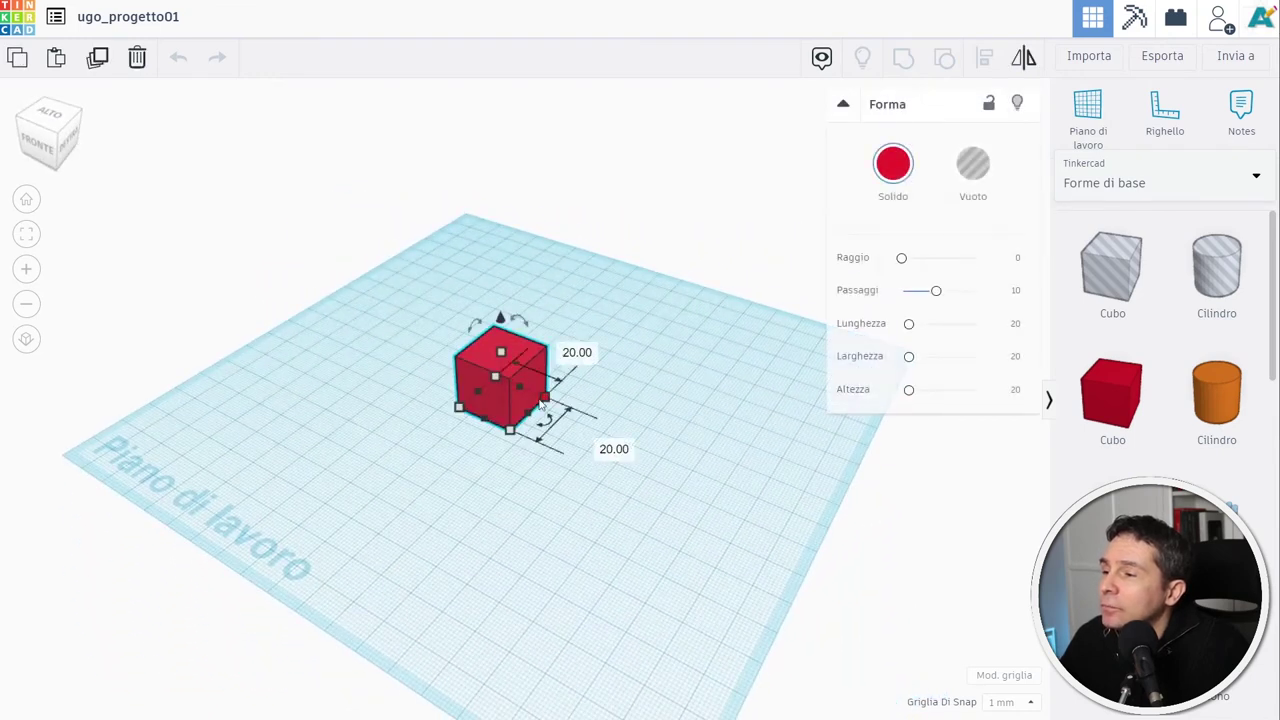
drag(548, 403, 600, 457)
click(634, 361)
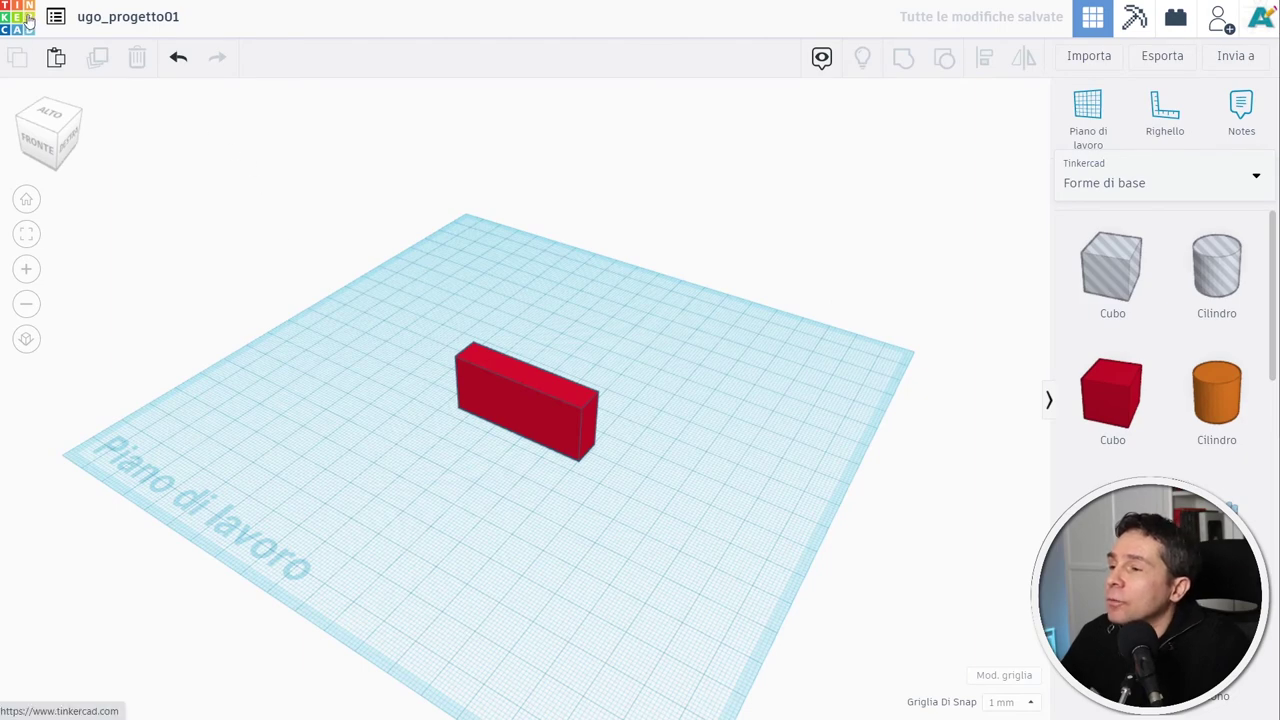
key(alt+Left)
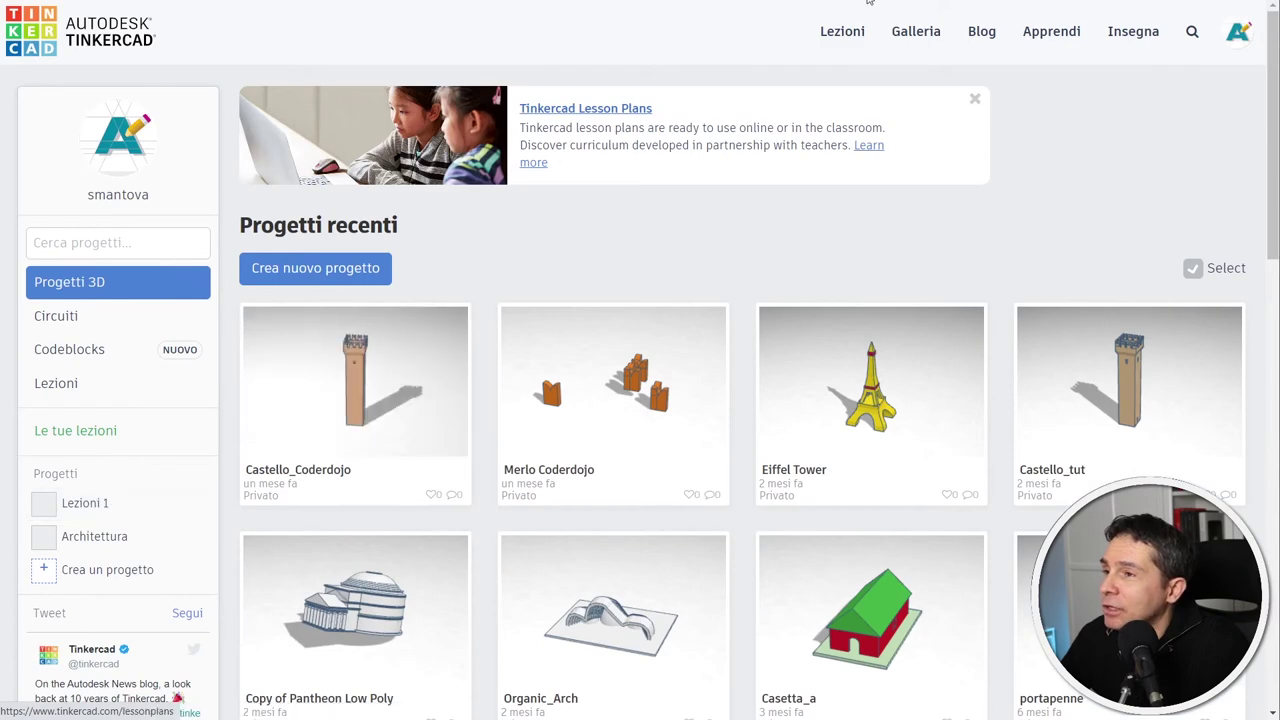
Reopen the 0_prova class and view the 3D projects on the first student's profile
click(843, 36)
click(497, 294)
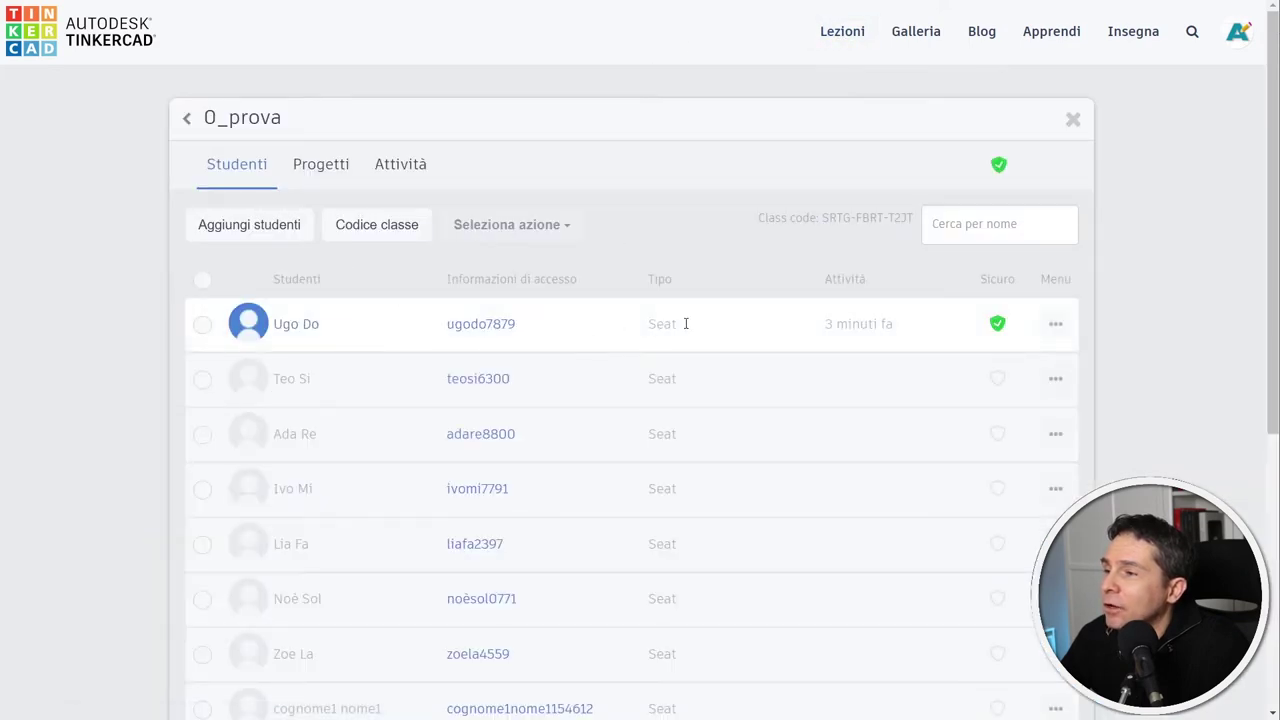
click(308, 333)
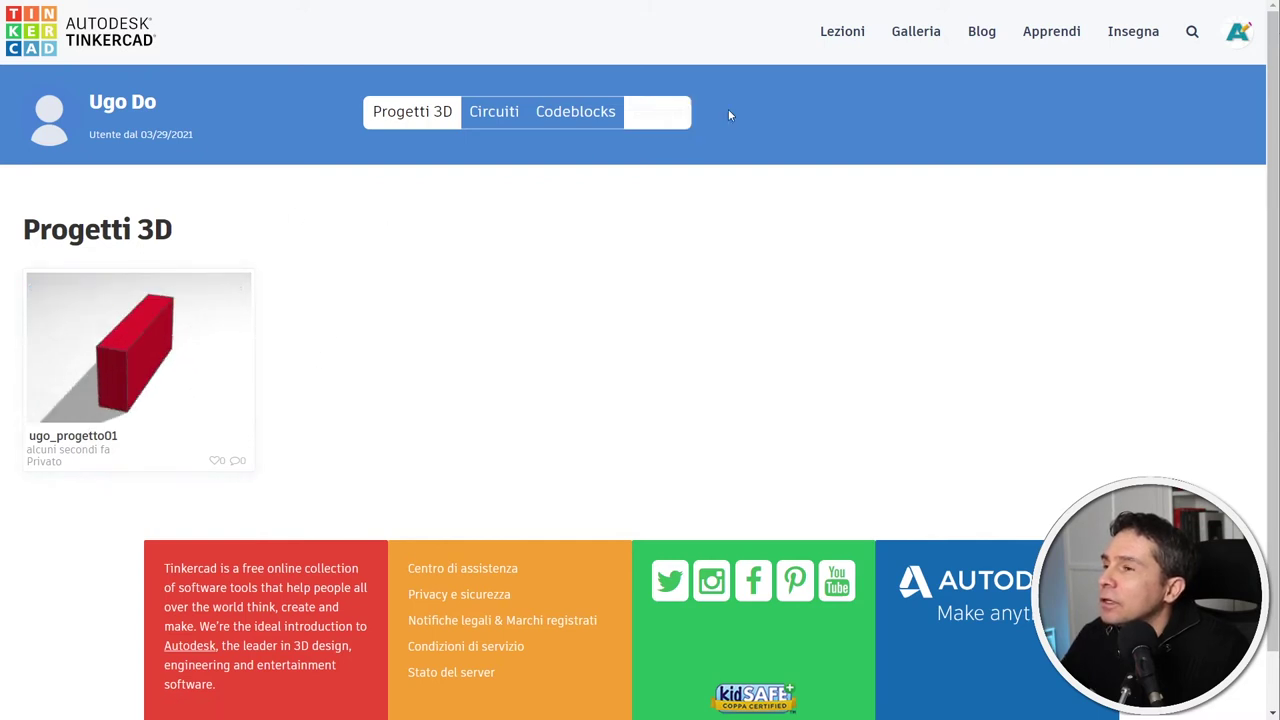
Block ugo_progetto01 in the 0_prova class activity and refresh the student's window to check its access
click(843, 31)
click(238, 408)
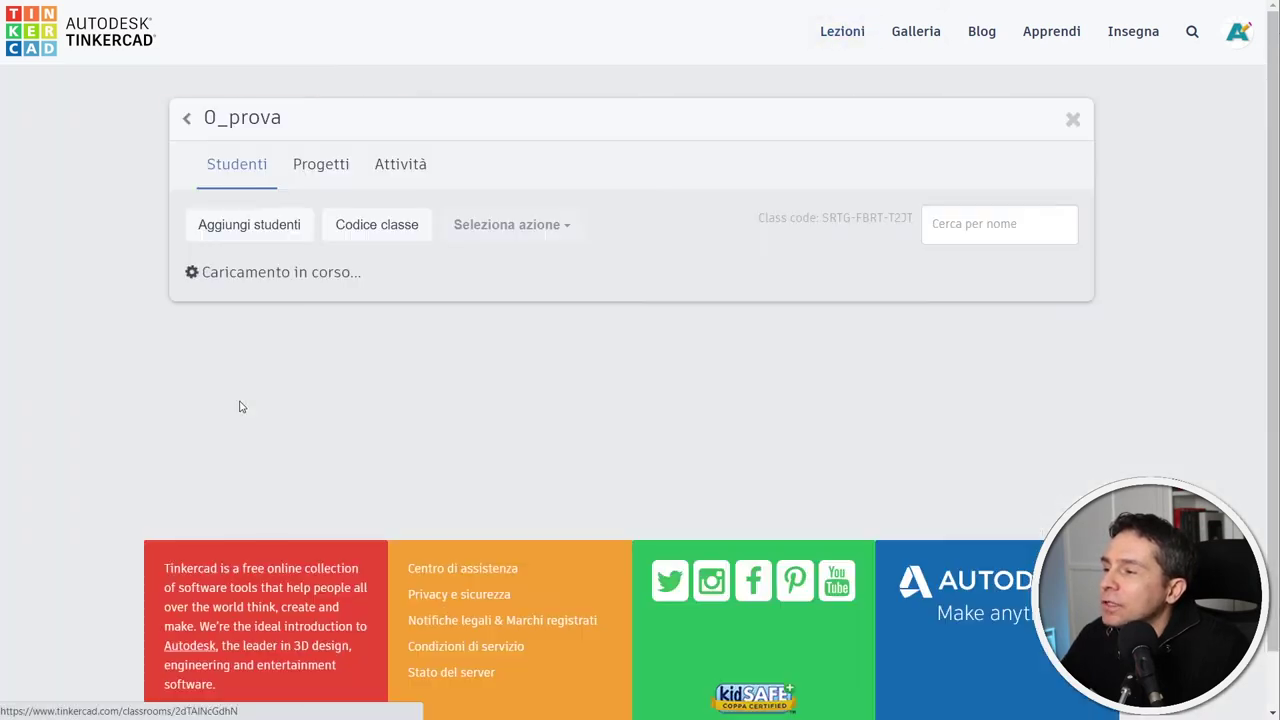
click(412, 167)
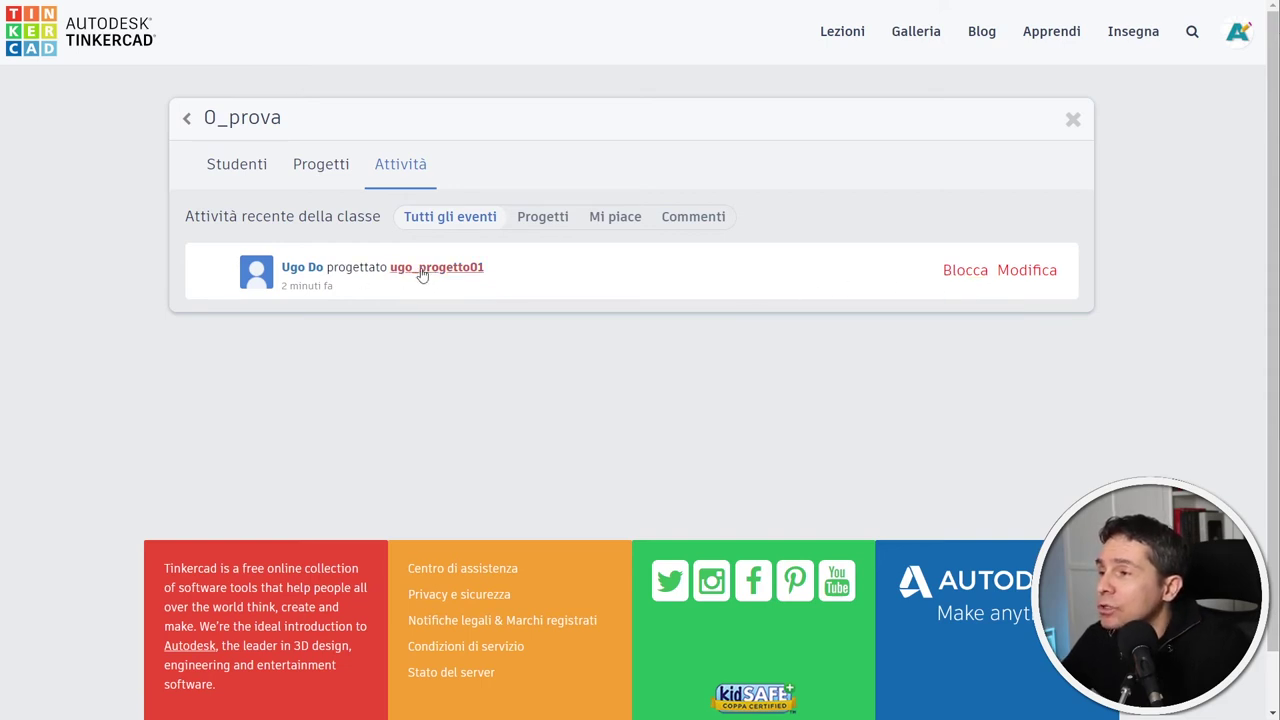
click(965, 272)
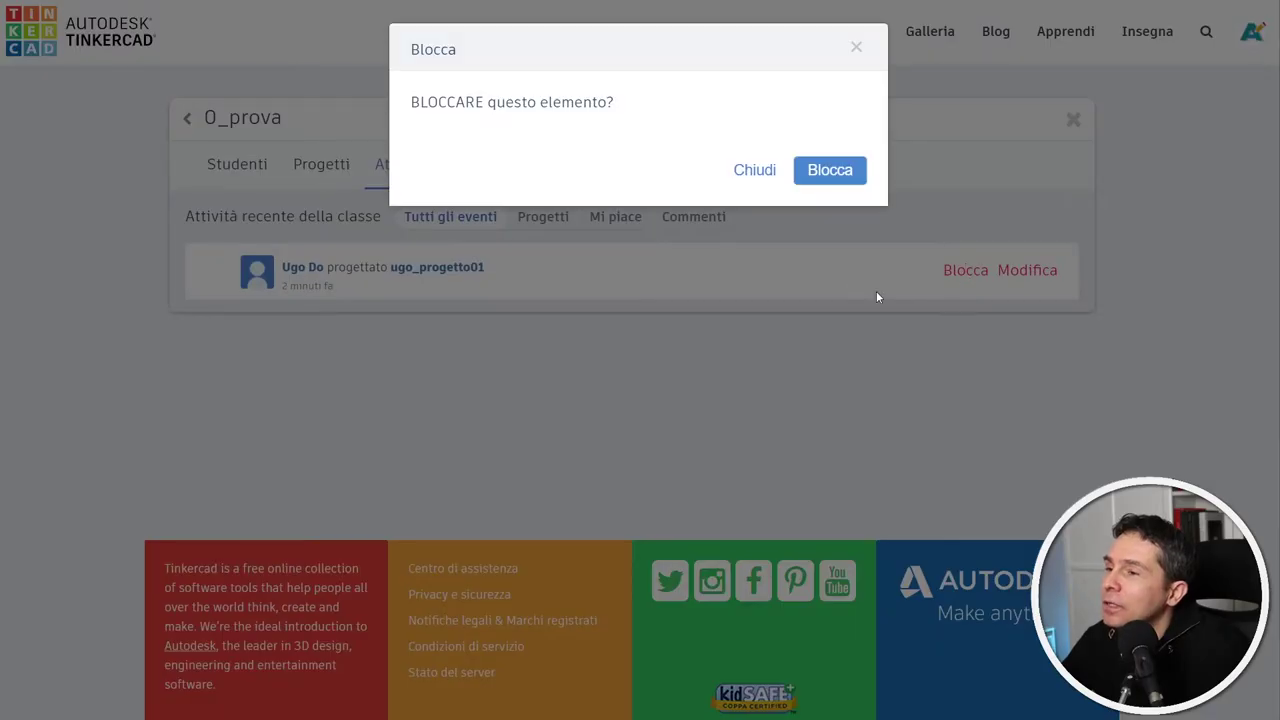
click(826, 174)
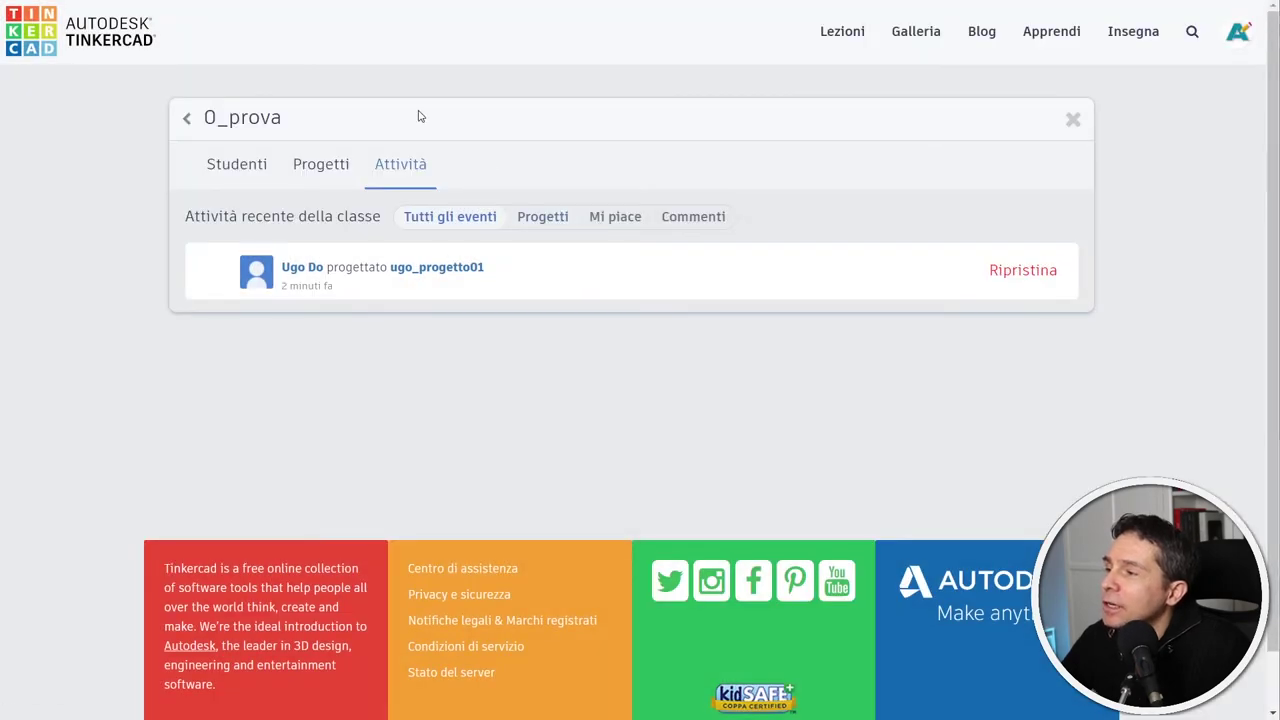
key(alt+Tab)
key(F5)
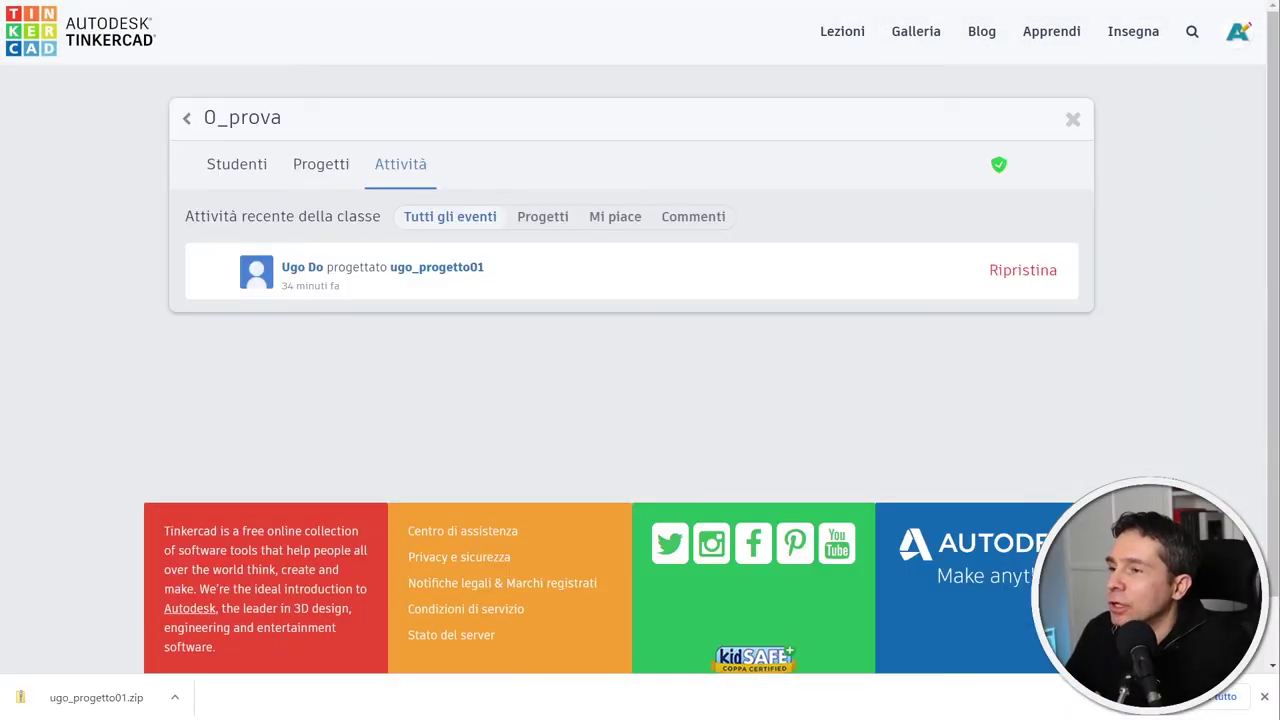
Restore the blocked ugo_progetto01 project in the teacher's class activity
click(1001, 272)
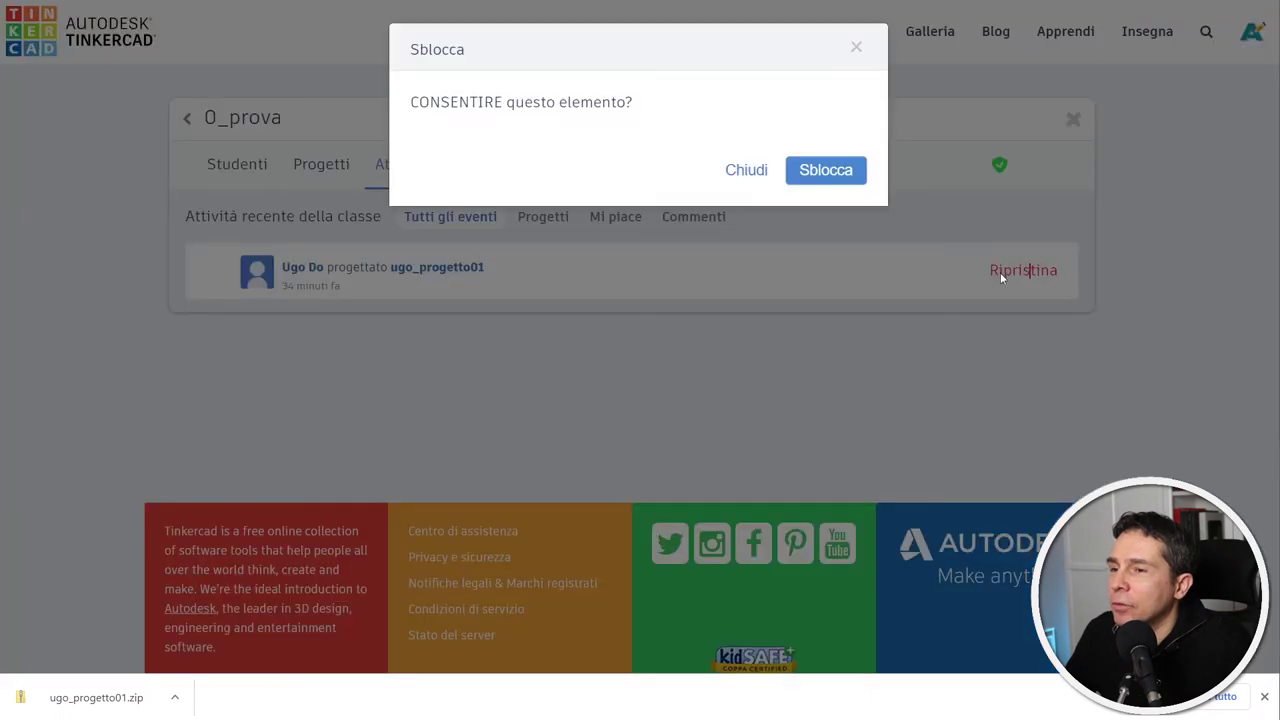
click(846, 172)
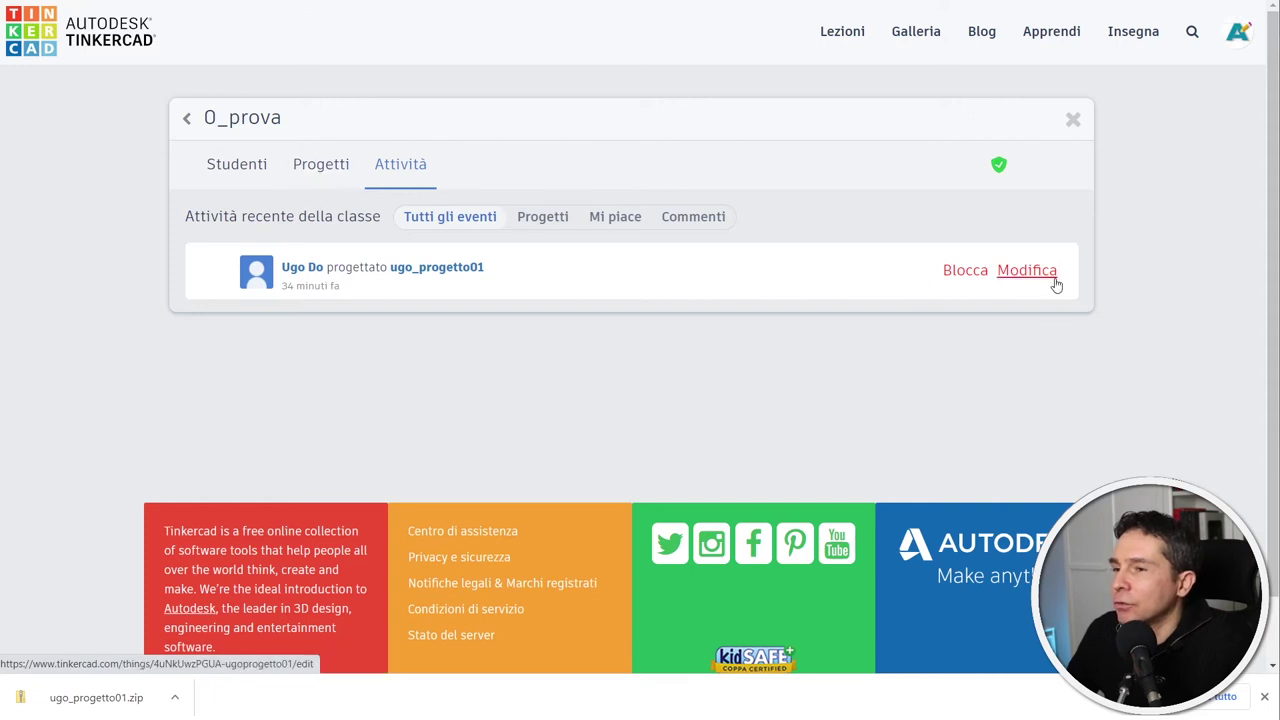
Examine the editing option on ugo_progetto01 in the class projects and return to the class activity
click(322, 172)
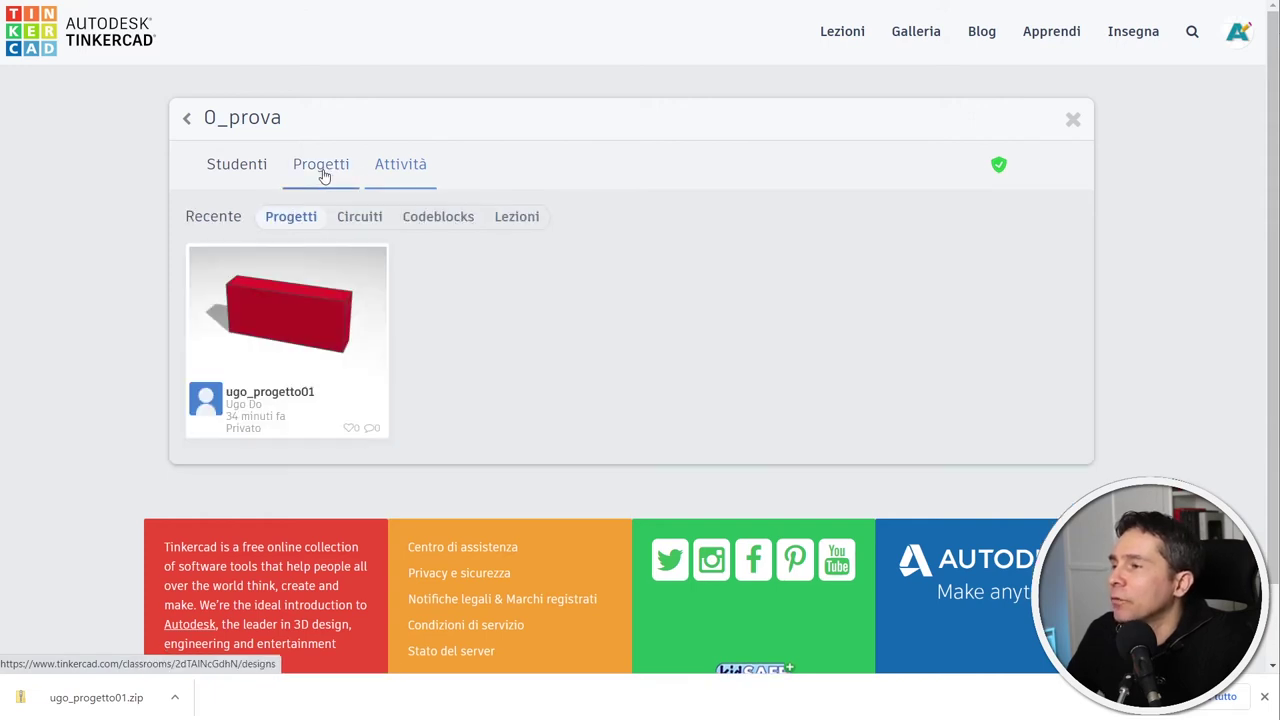
mouse_move(315, 328)
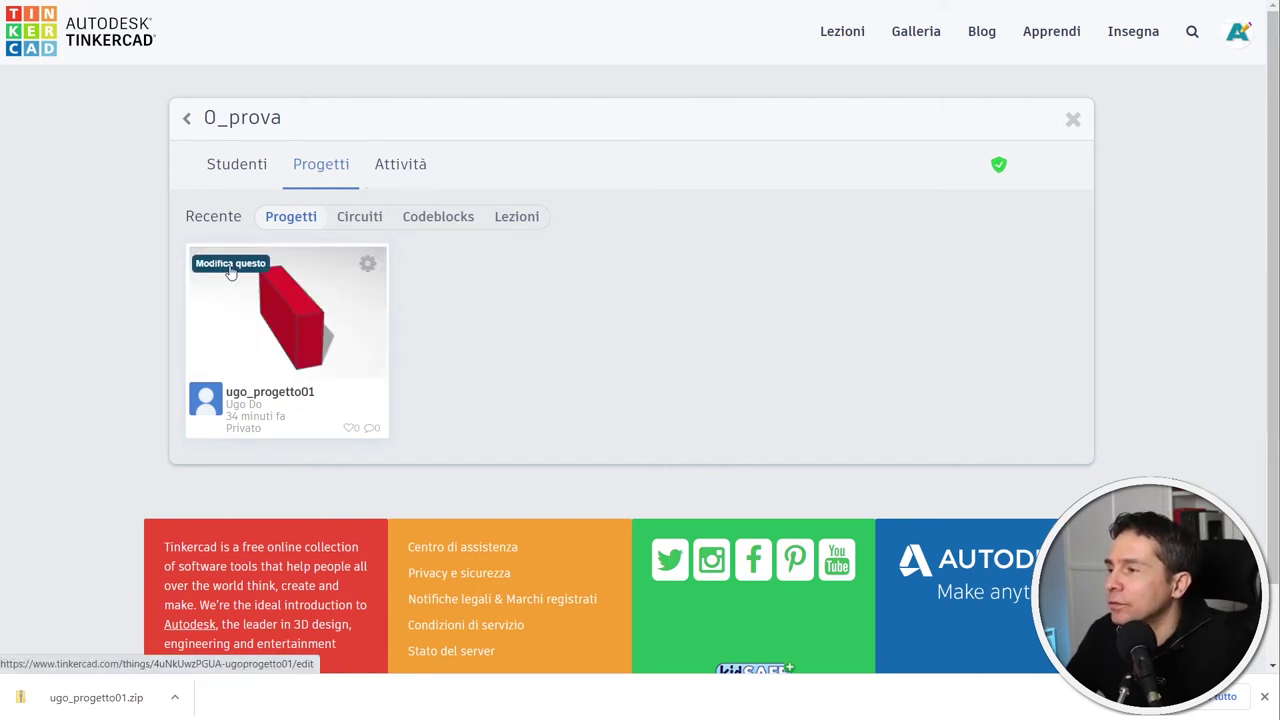
click(401, 166)
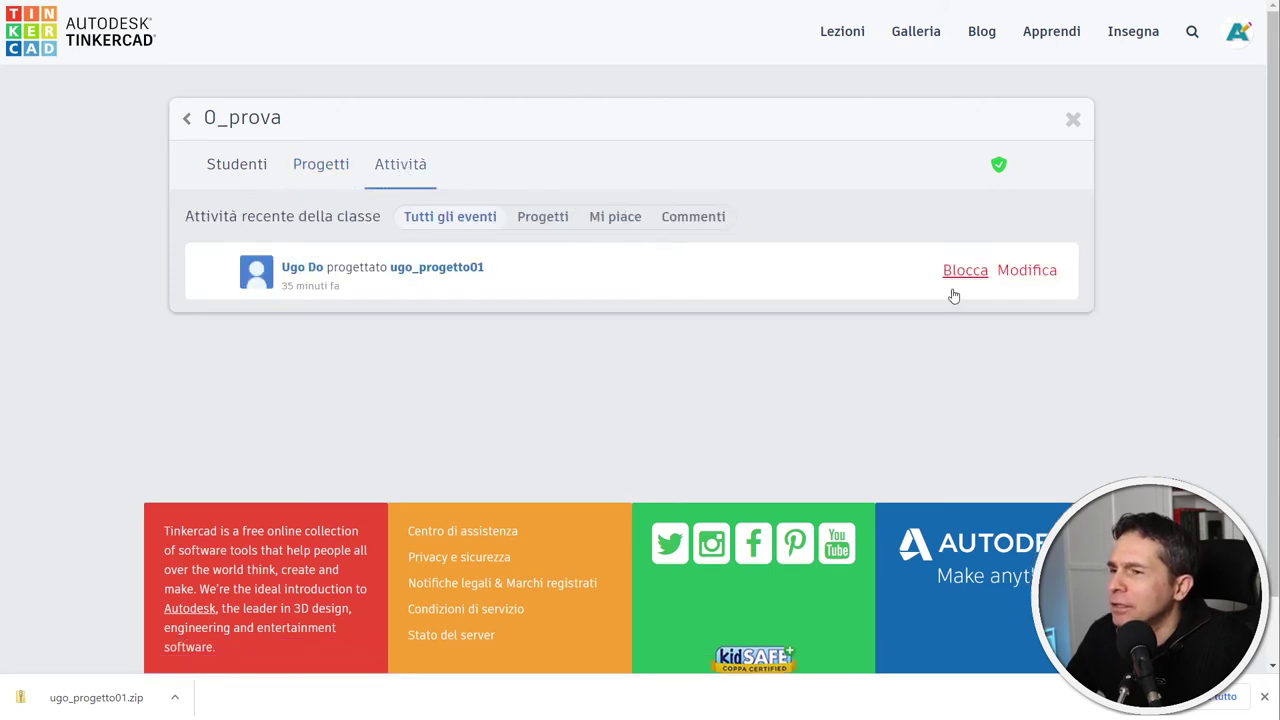
Open ugo_progetto01 for editing from the class activity, attach the note "Cambia misura" by the red box, and toggle note visibility
click(1038, 279)
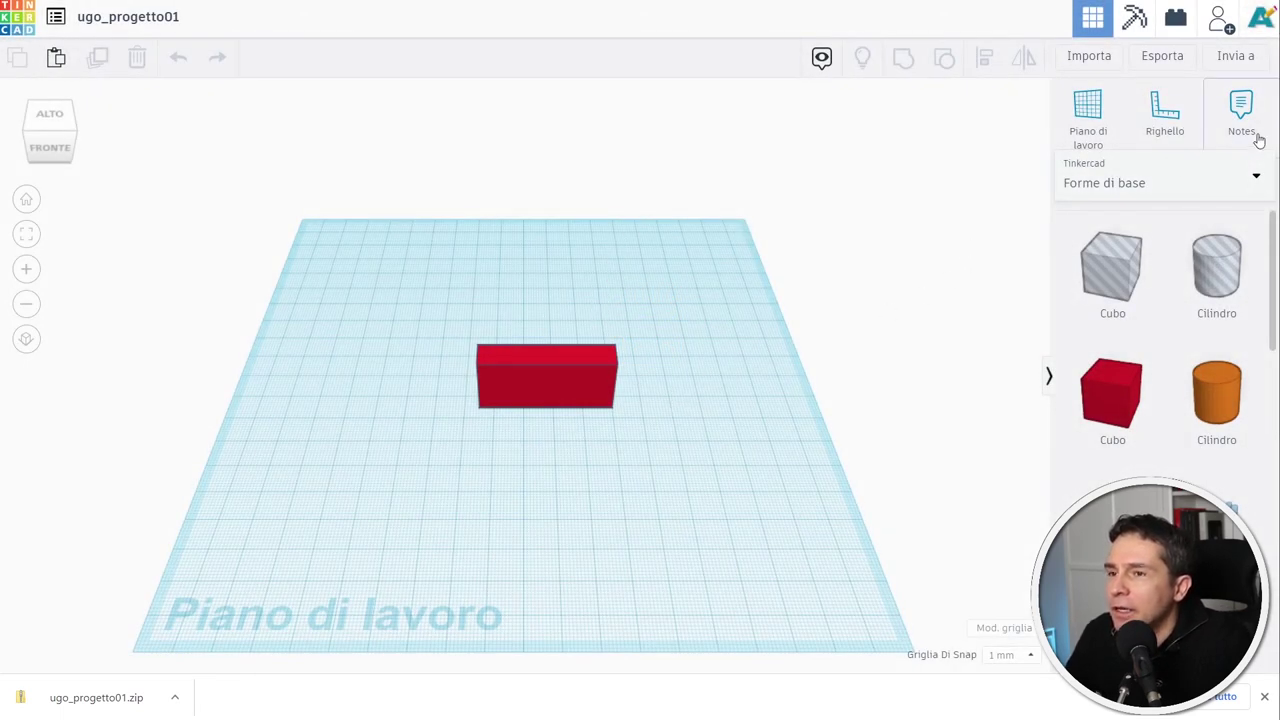
click(1241, 110)
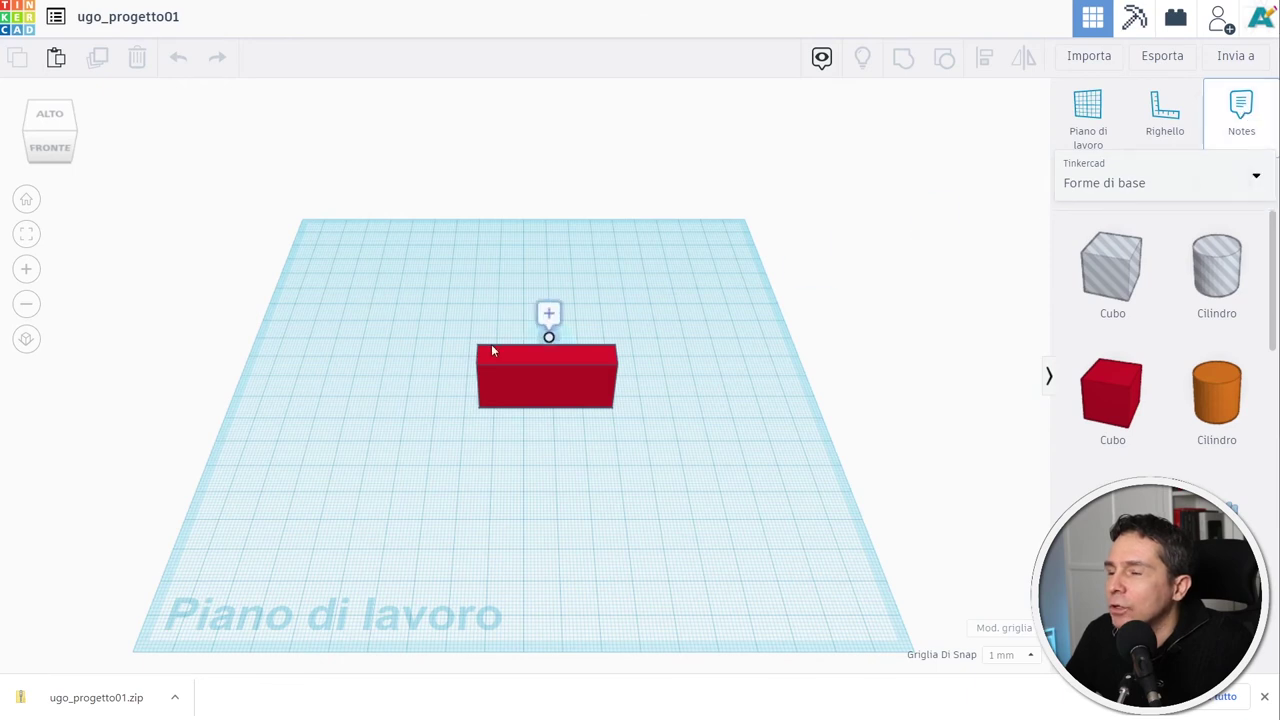
click(559, 315)
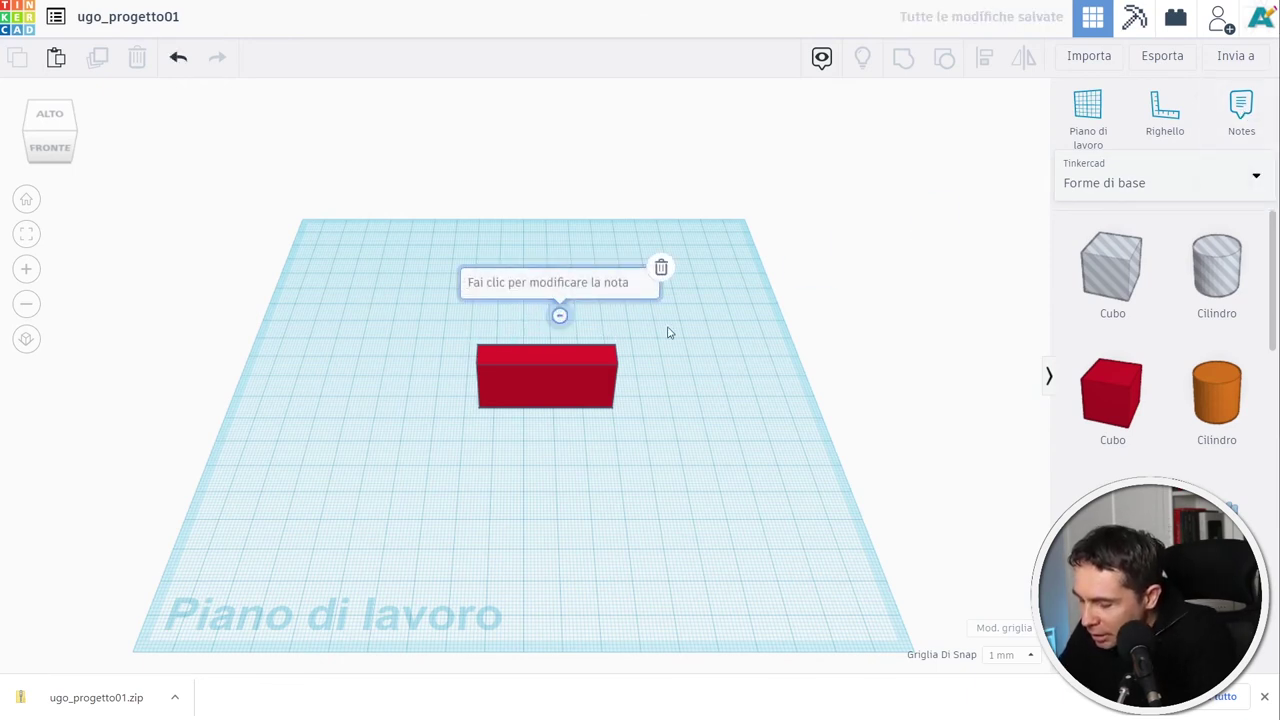
text(Cambia)
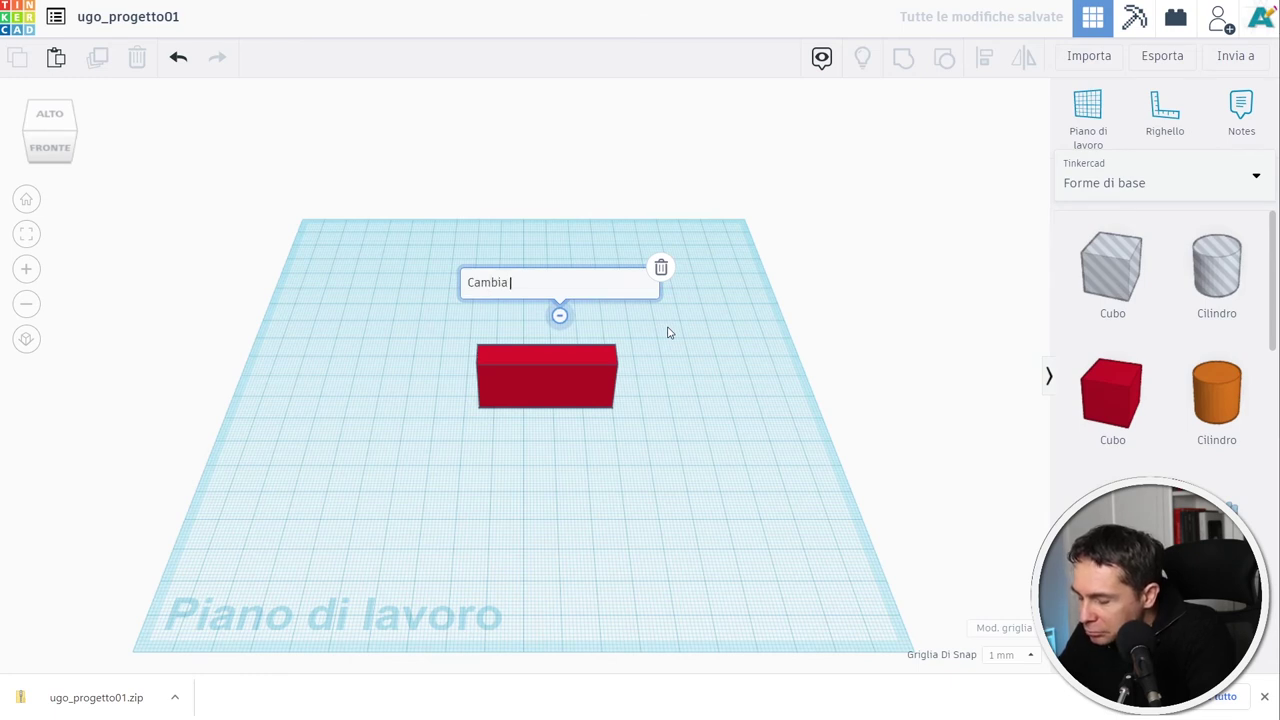
text( mu)
key(BackSpace)
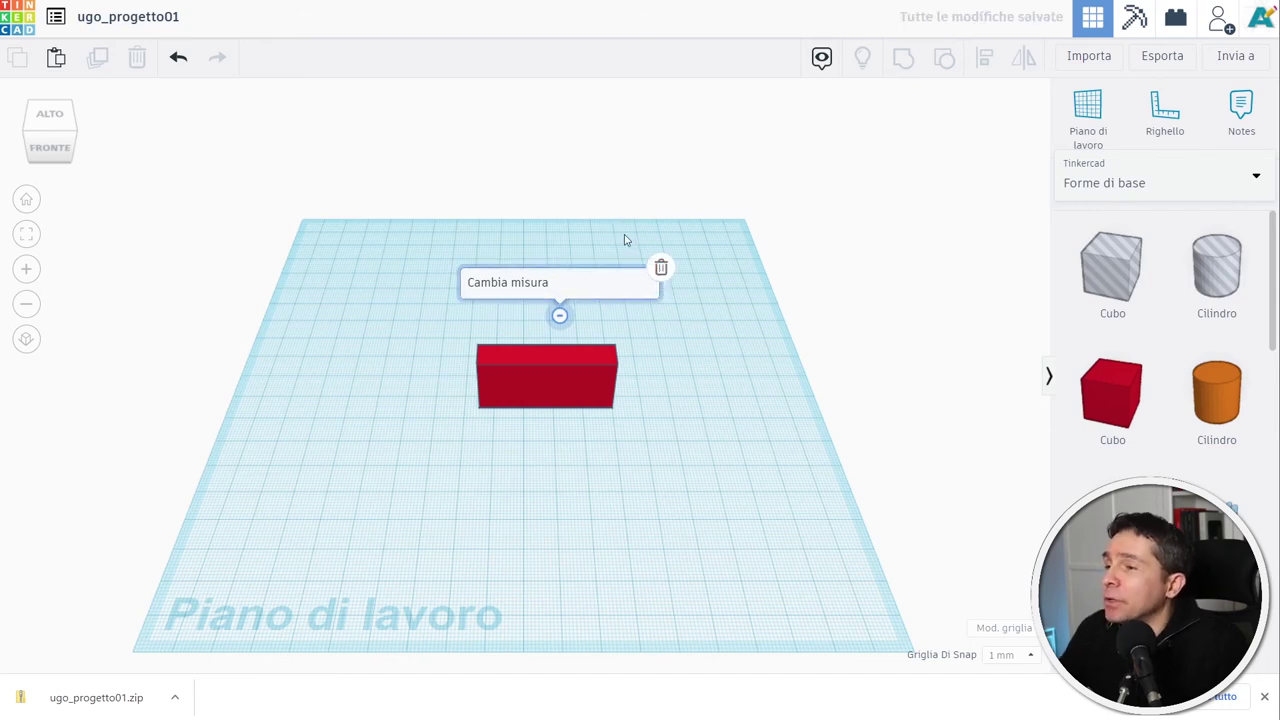
click(624, 240)
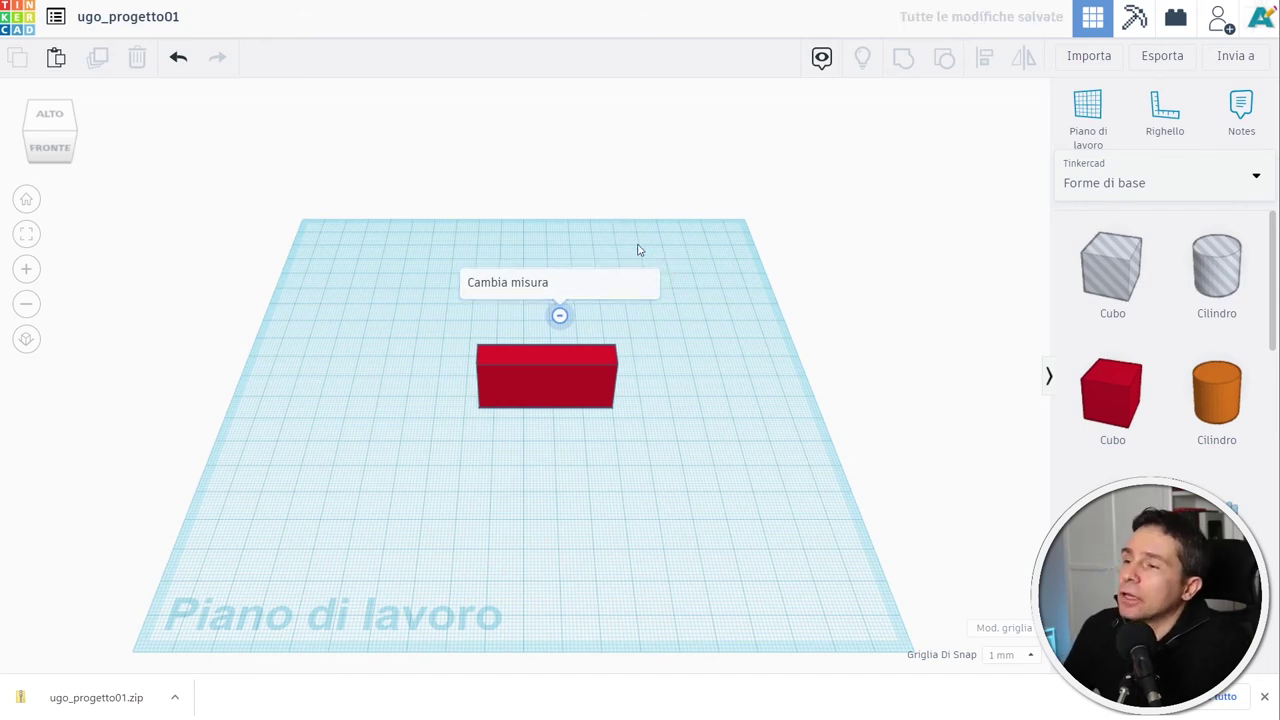
click(822, 58)
click(824, 62)
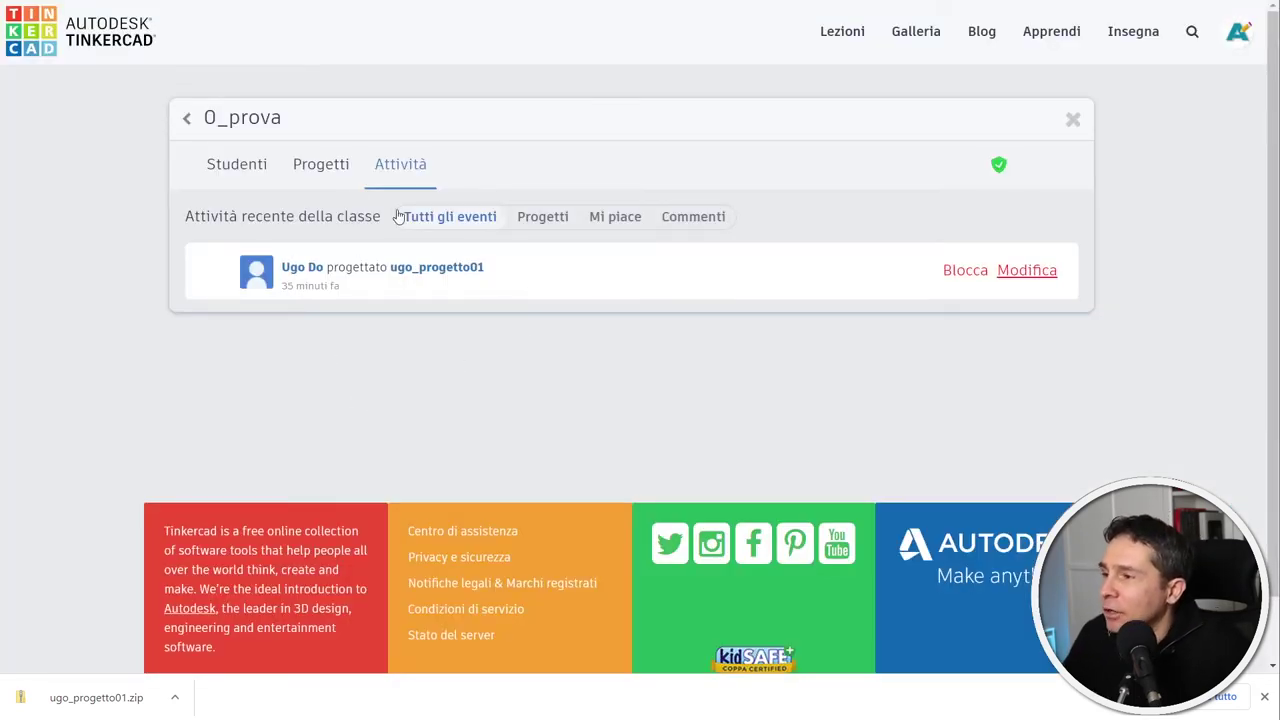
Examine the options and properties of ugo_progetto01 in the 0_prova class projects without changing them
click(320, 164)
mouse_move(357, 289)
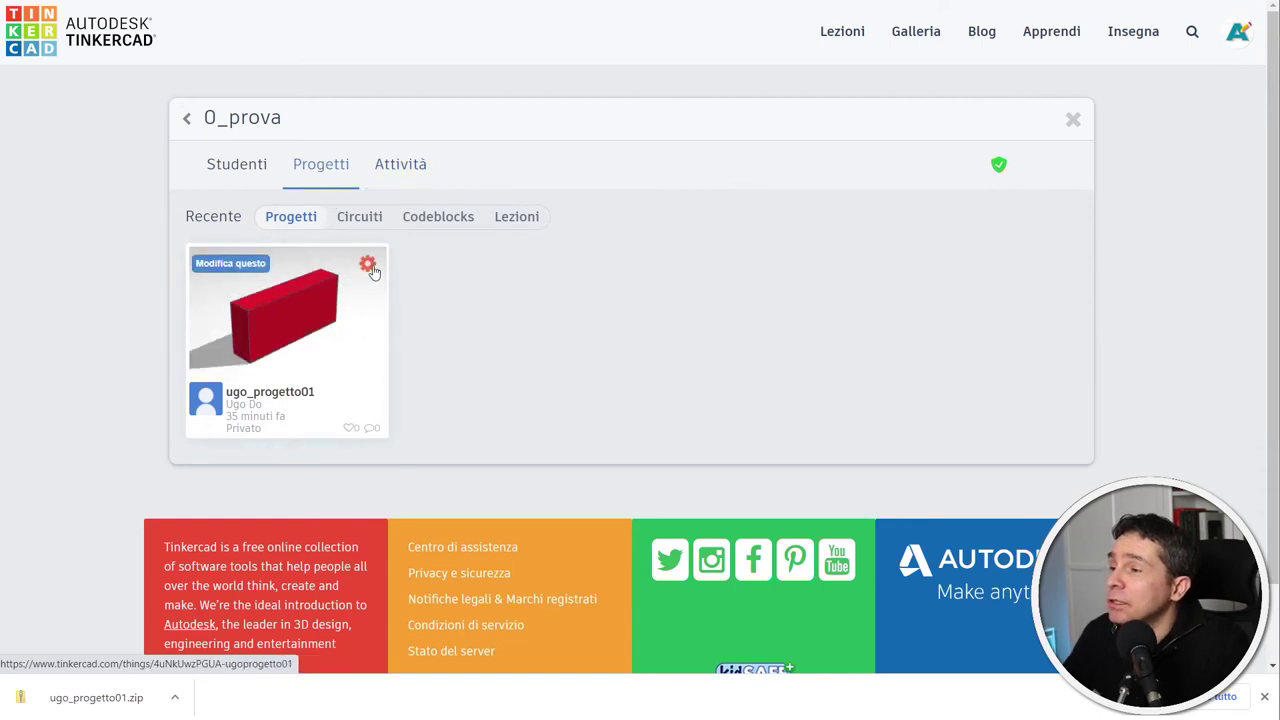
click(369, 267)
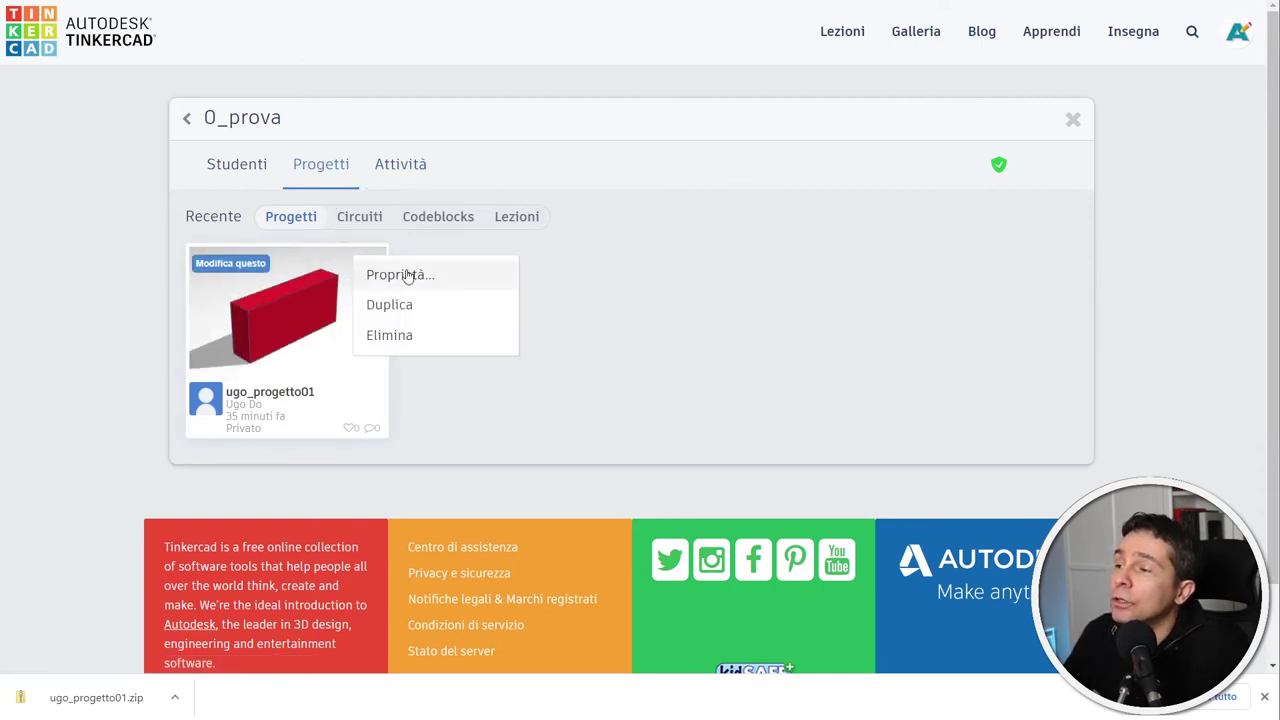
click(408, 277)
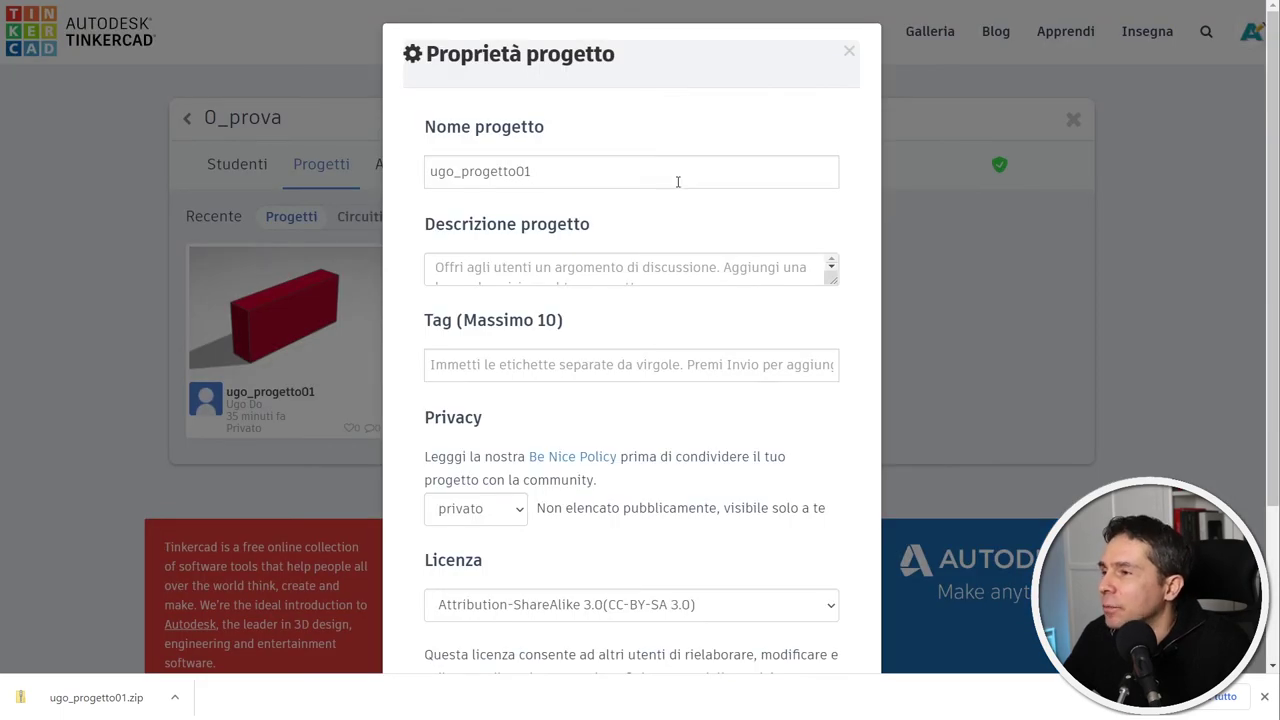
click(849, 52)
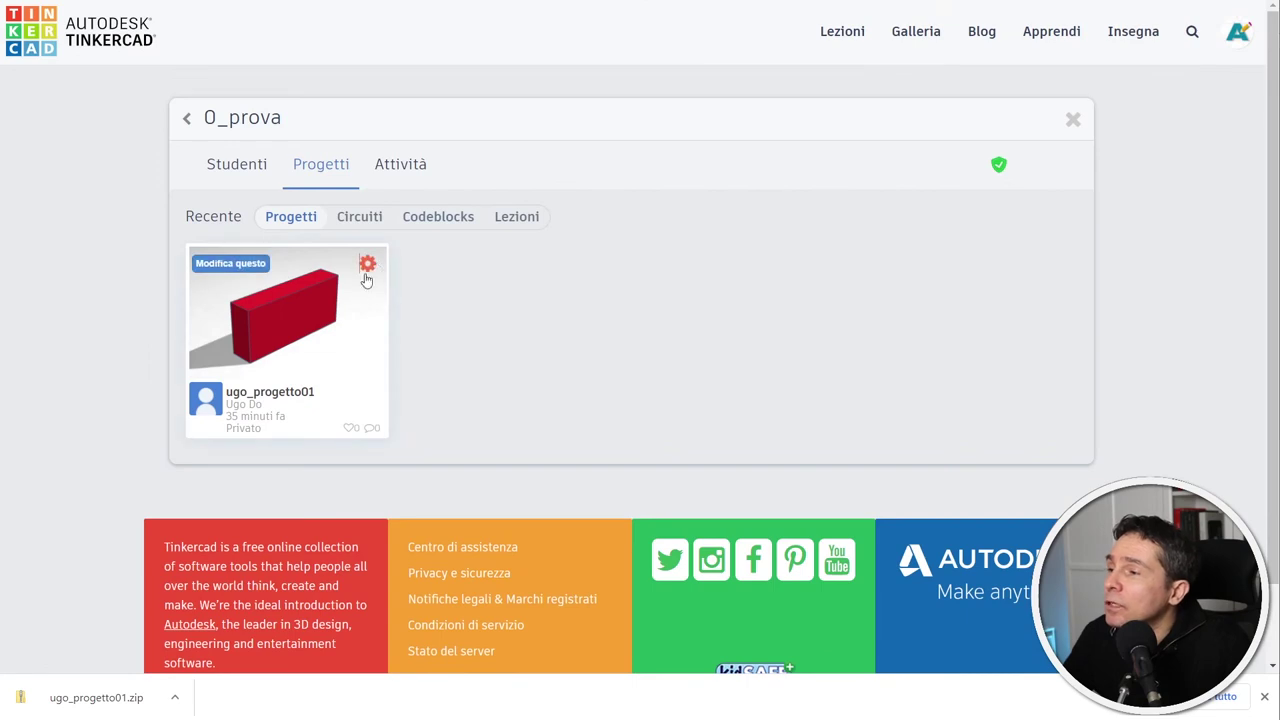
click(366, 276)
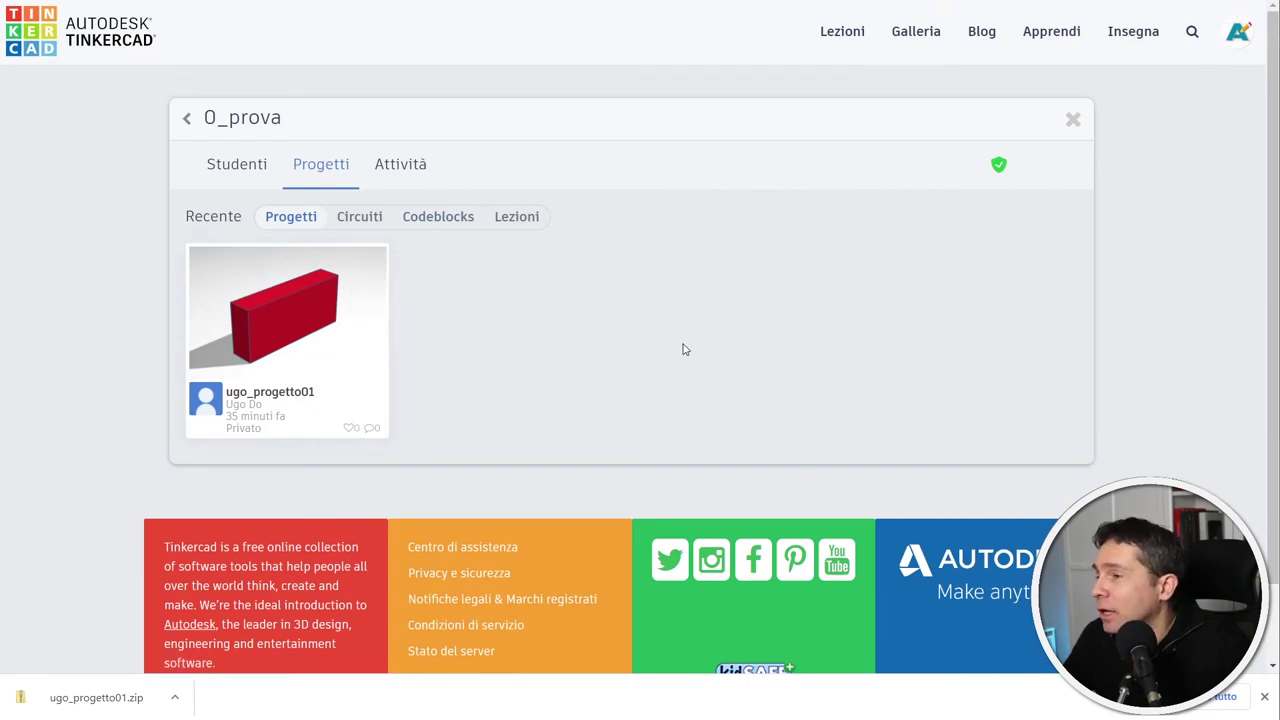
Open the detail page of ugo_progetto01 from the class projects and create an editable copy of the project
mouse_move(295, 325)
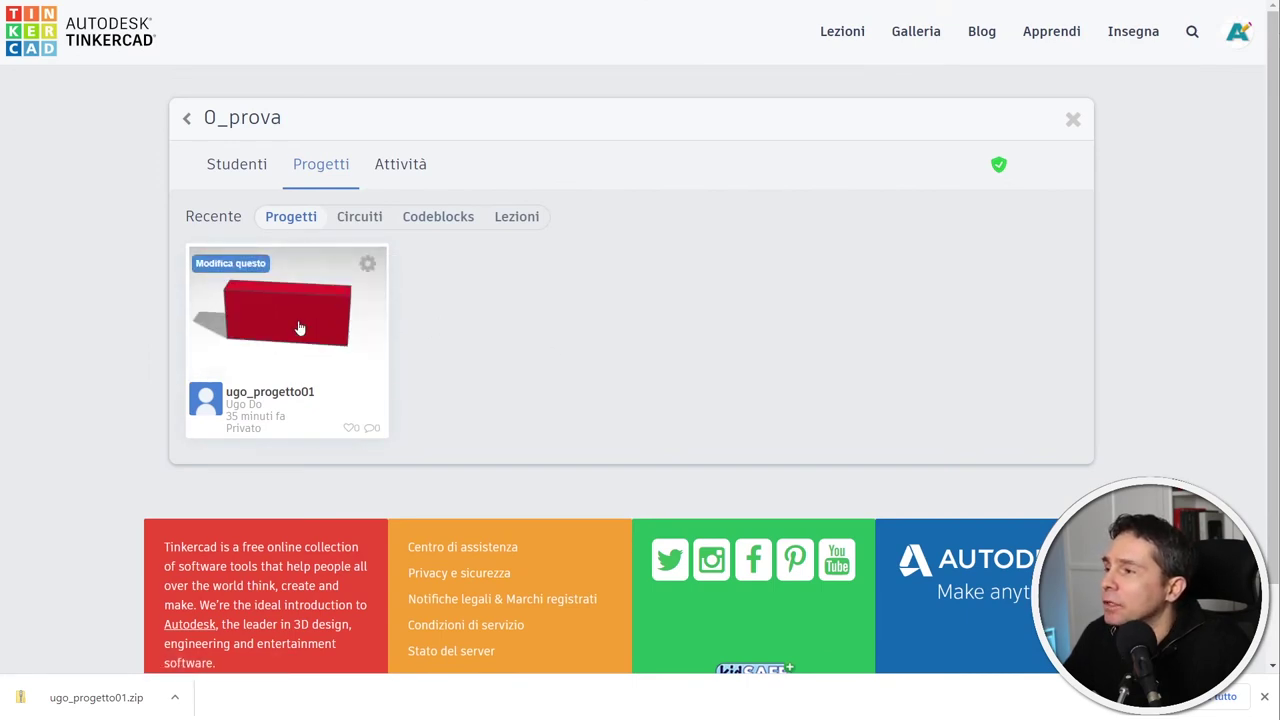
click(287, 324)
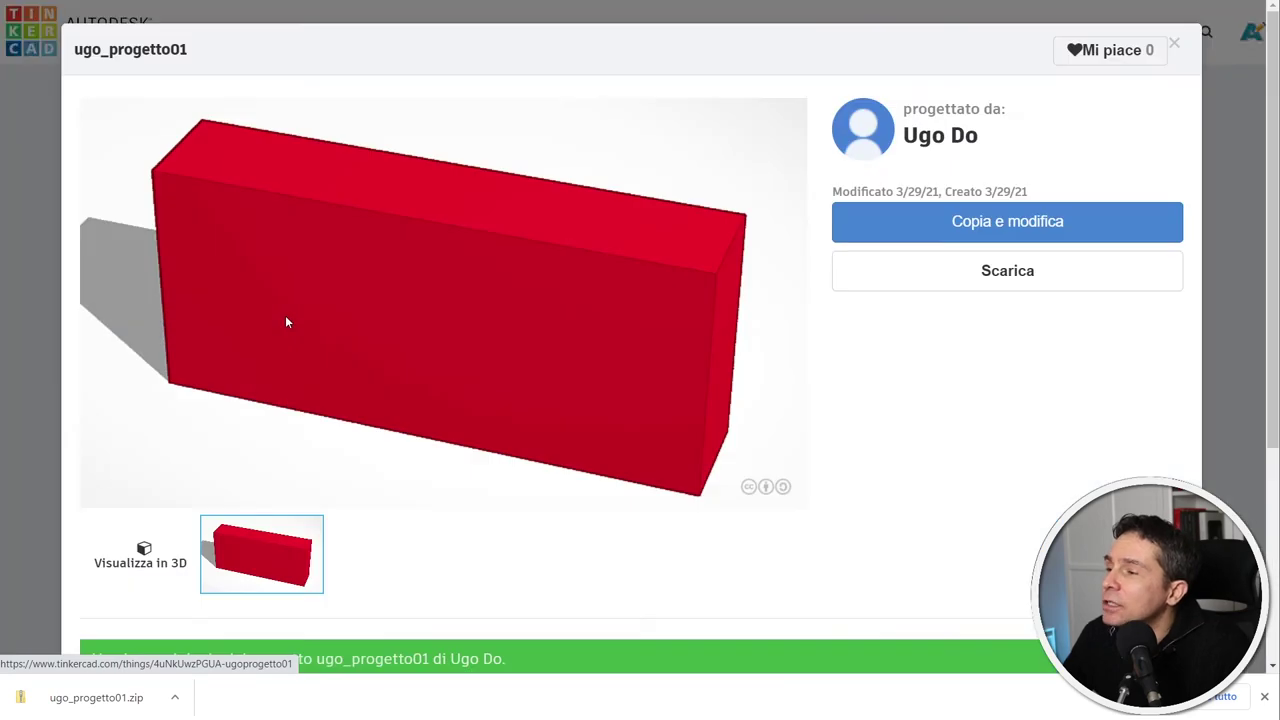
scroll(524, 340, down, 3)
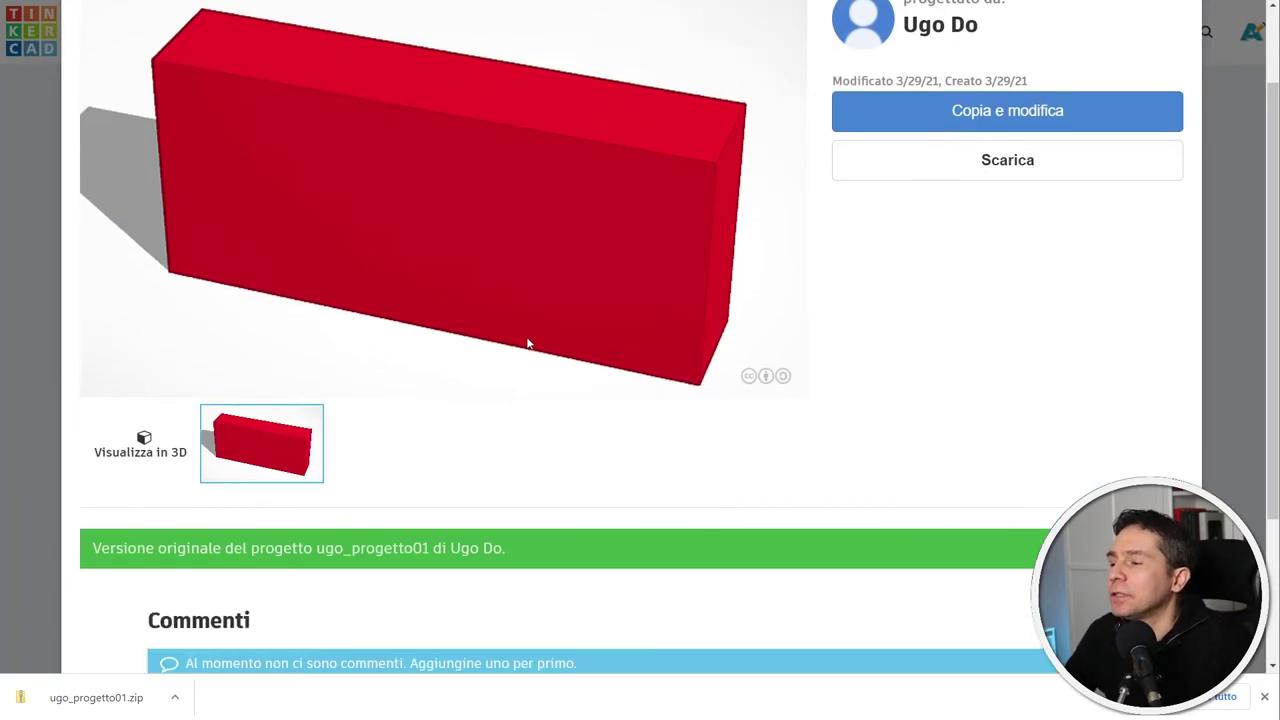
scroll(526, 340, up, 3)
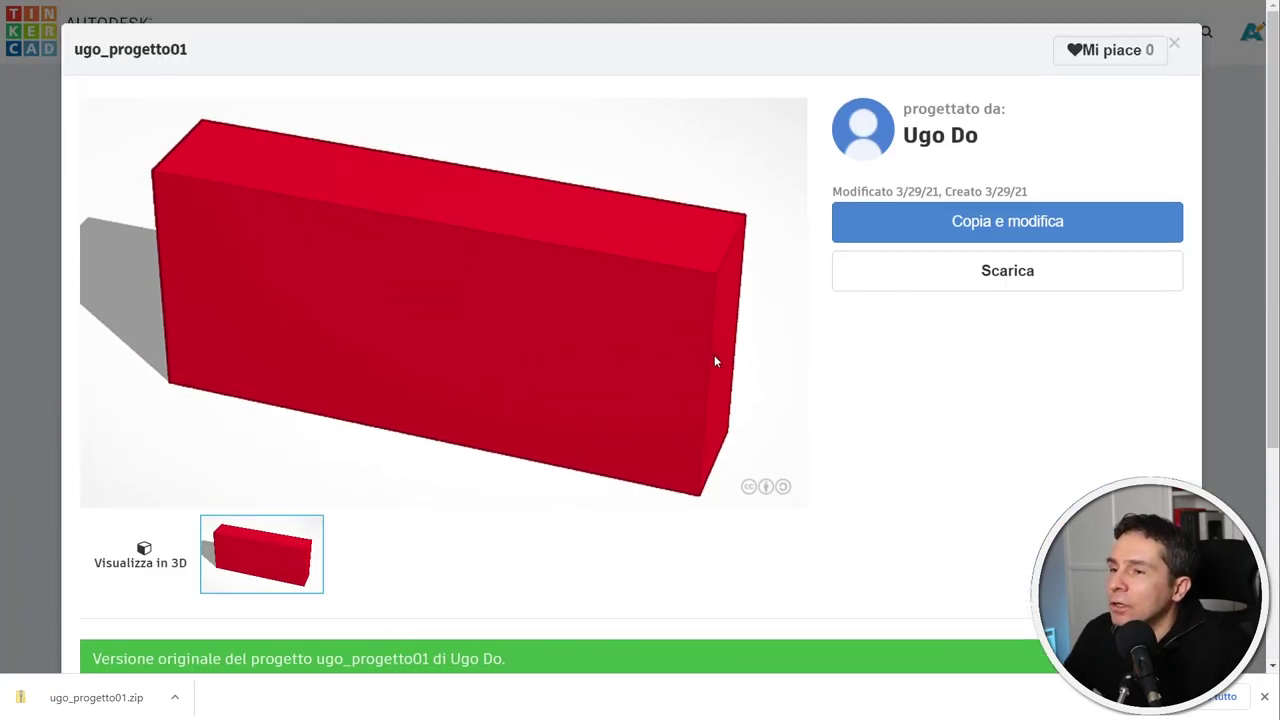
click(985, 233)
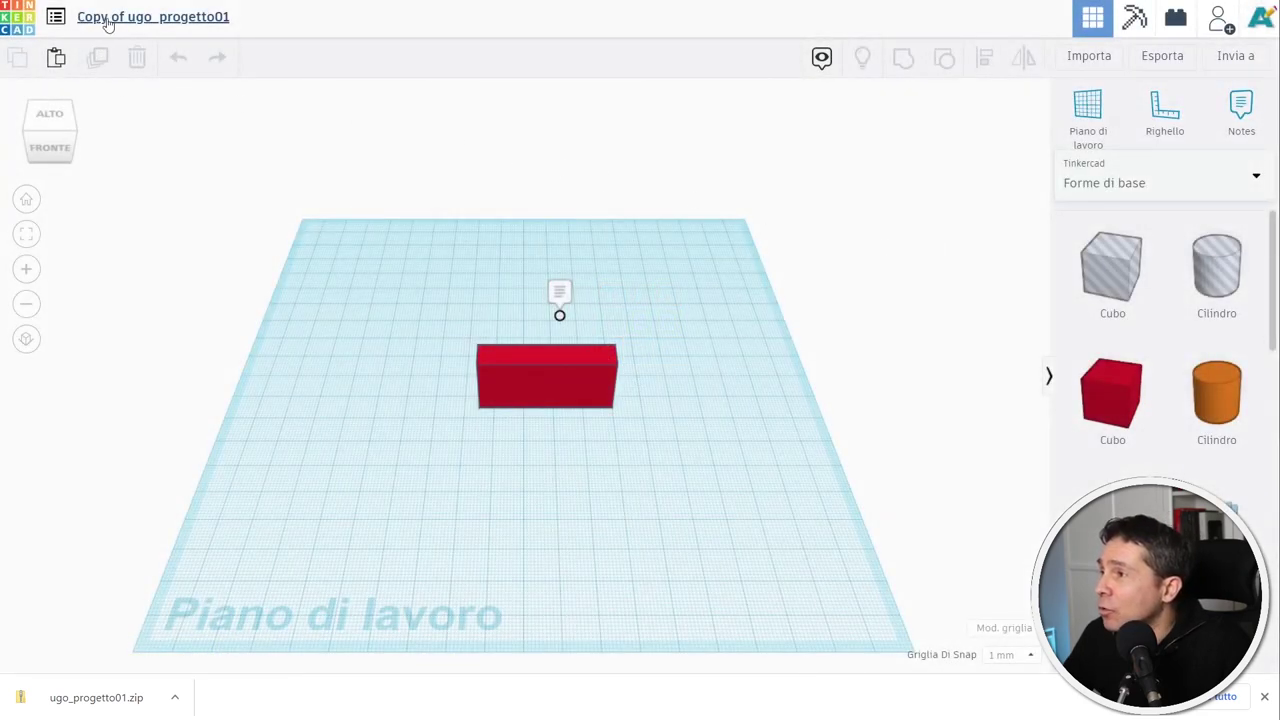
Stretch the red box in the copied project toward the front of the workplane and return to the teacher's dashboard
click(608, 366)
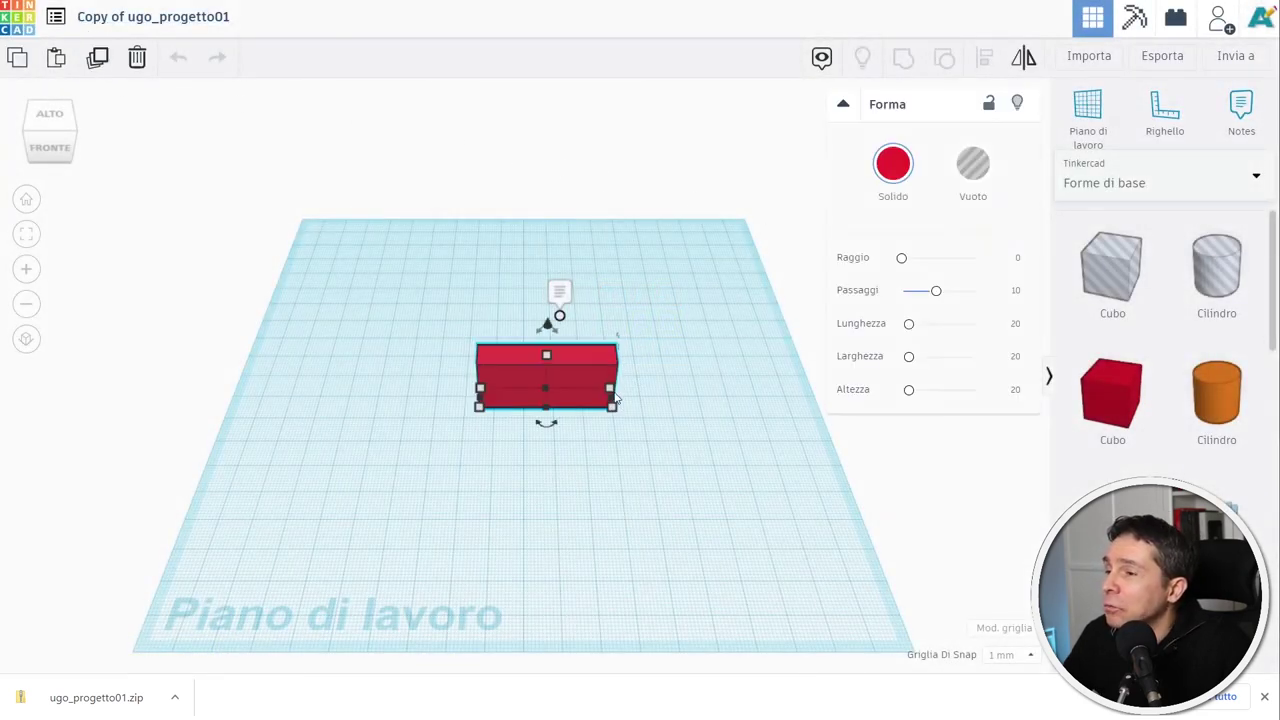
drag(612, 406, 640, 595)
click(200, 108)
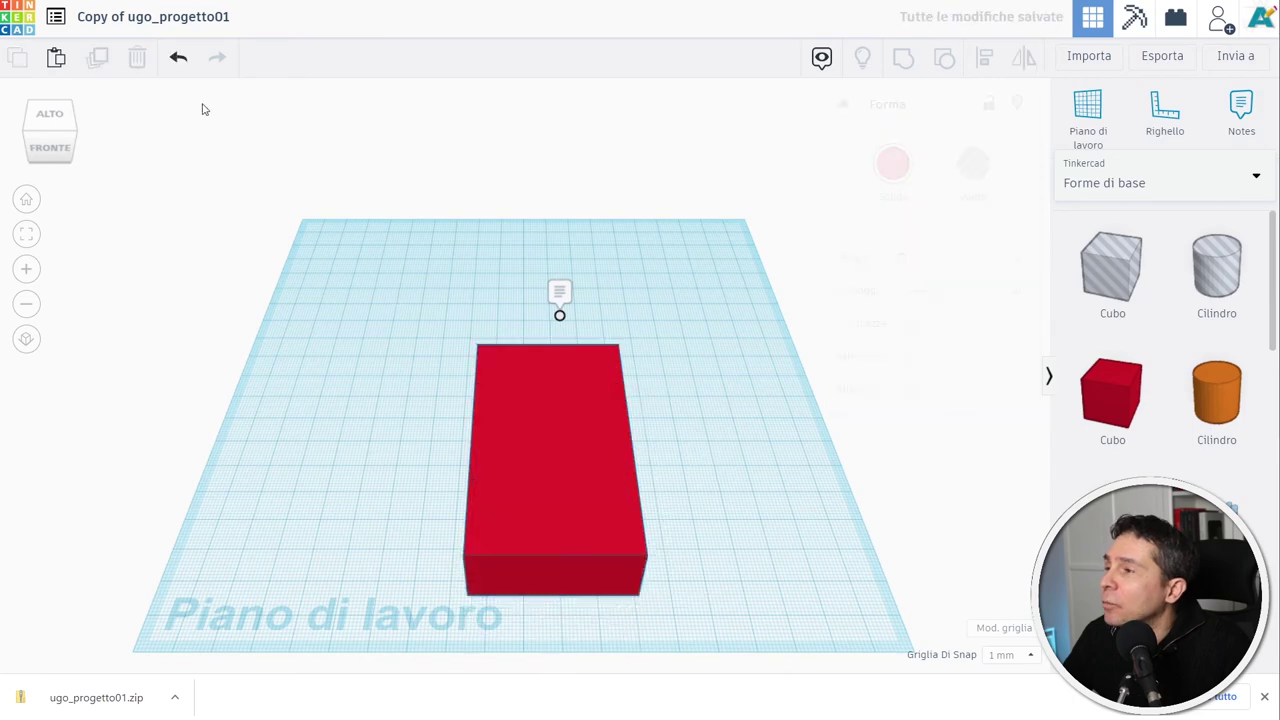
click(8, 14)
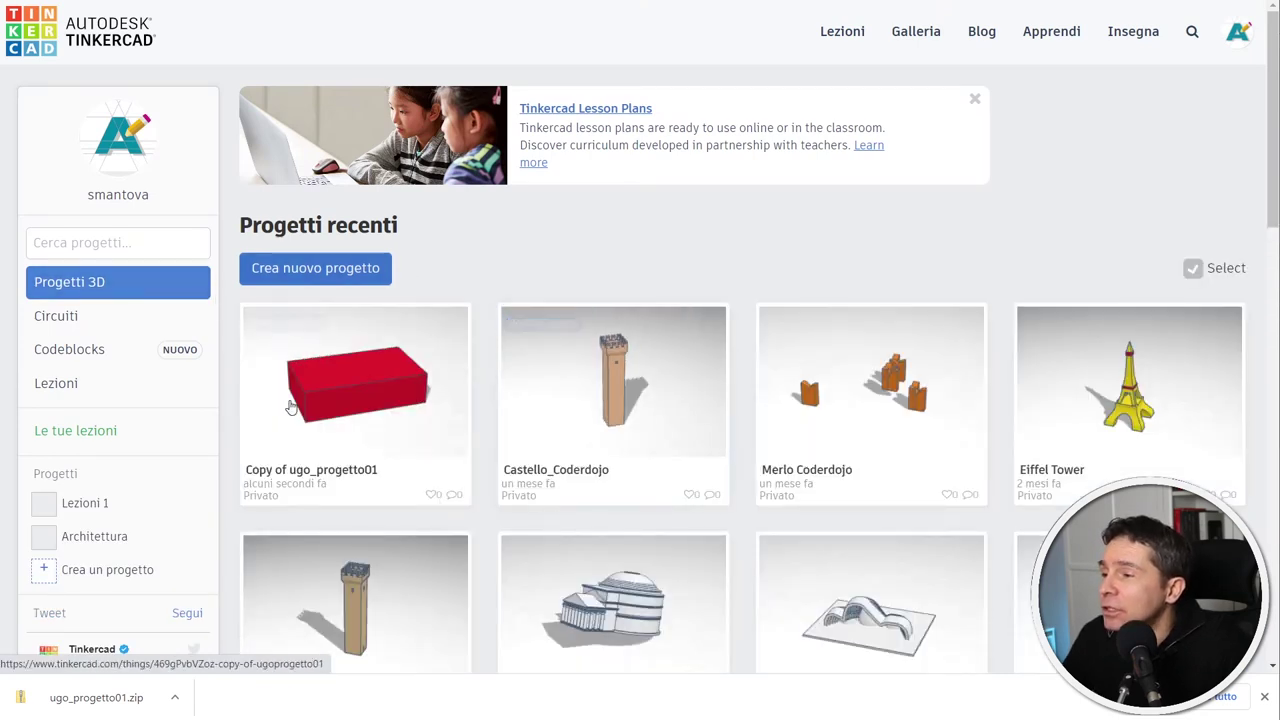
mouse_move(357, 383)
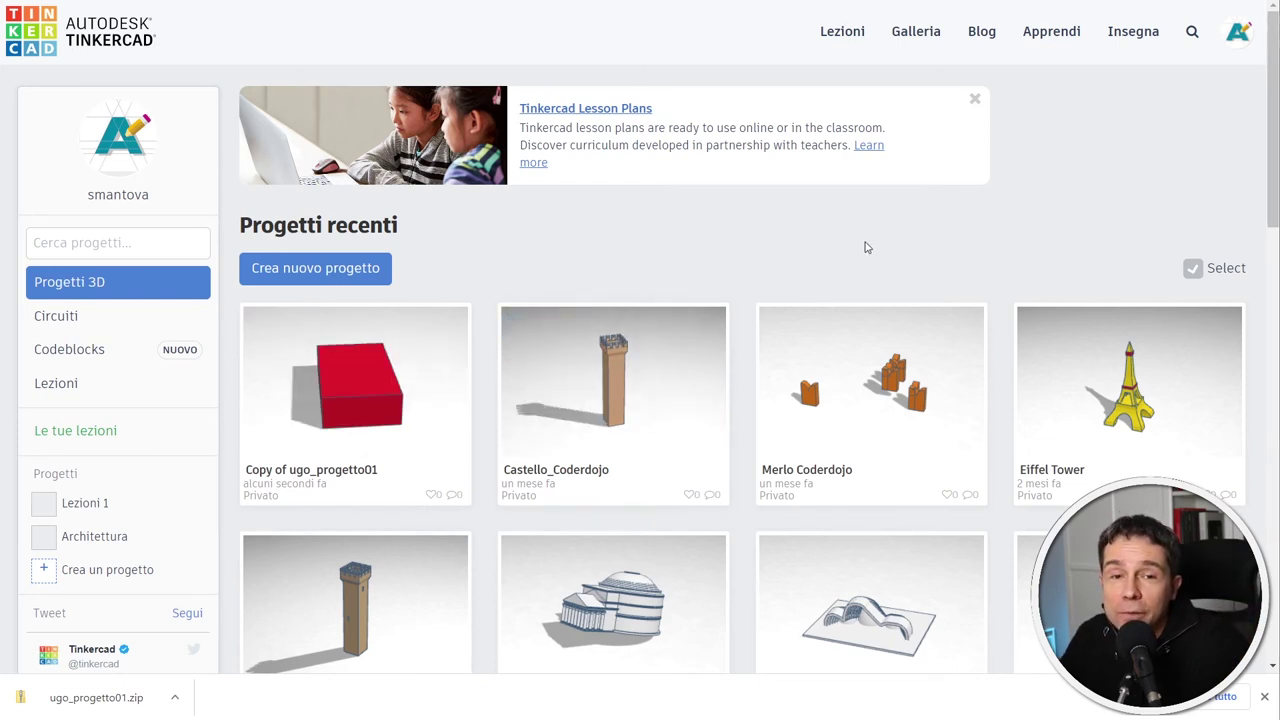
Switch to the student's window, refresh the dashboard, and check the student's notifications before going back to the recent projects
key(alt+Tab)
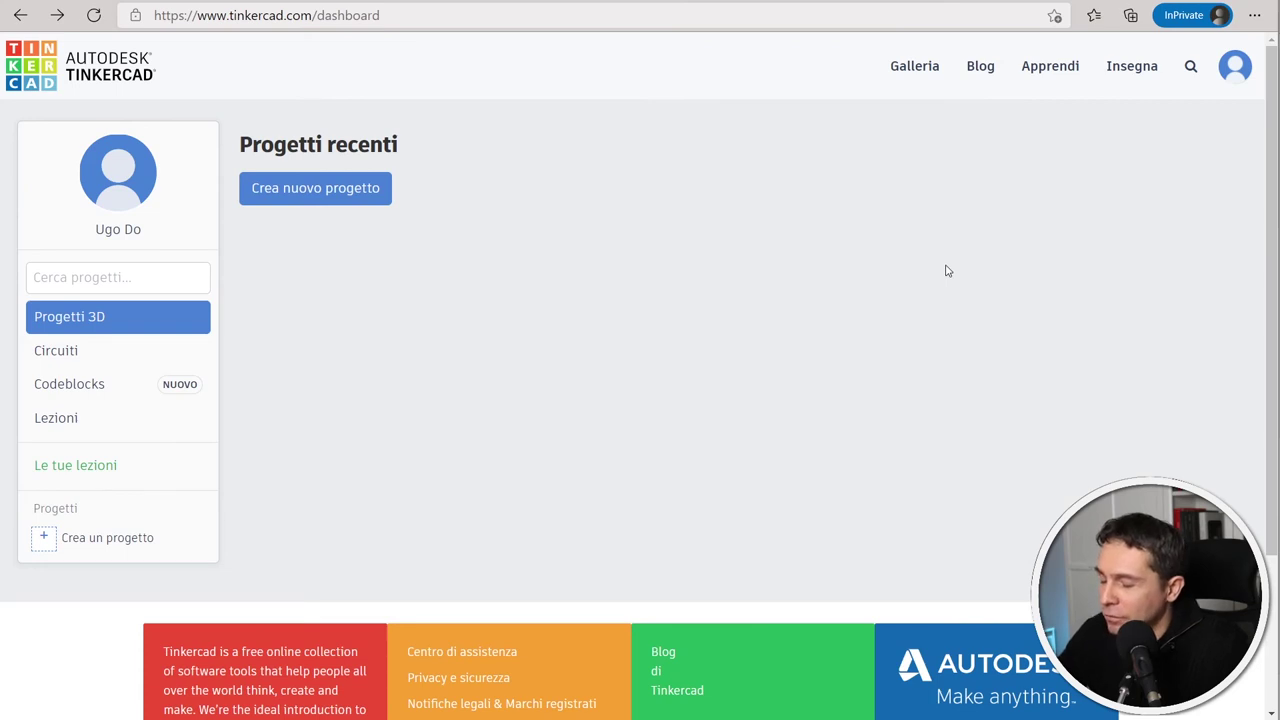
key(F5)
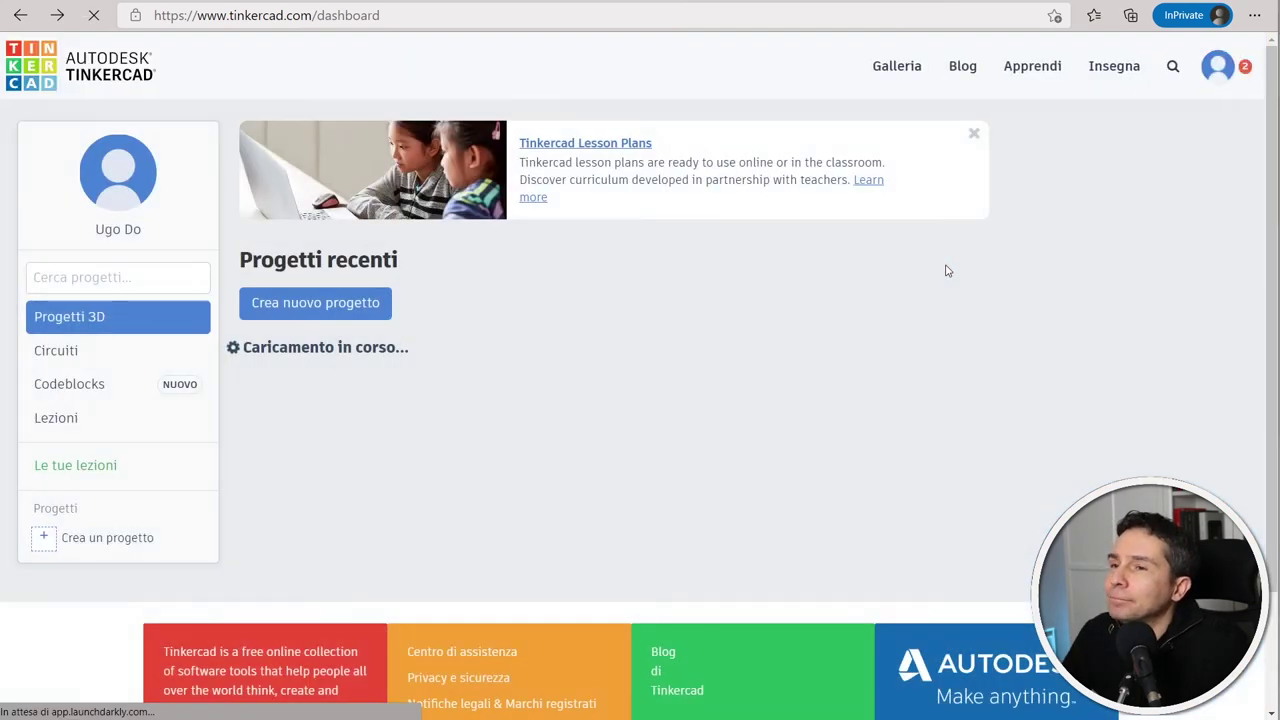
click(1218, 66)
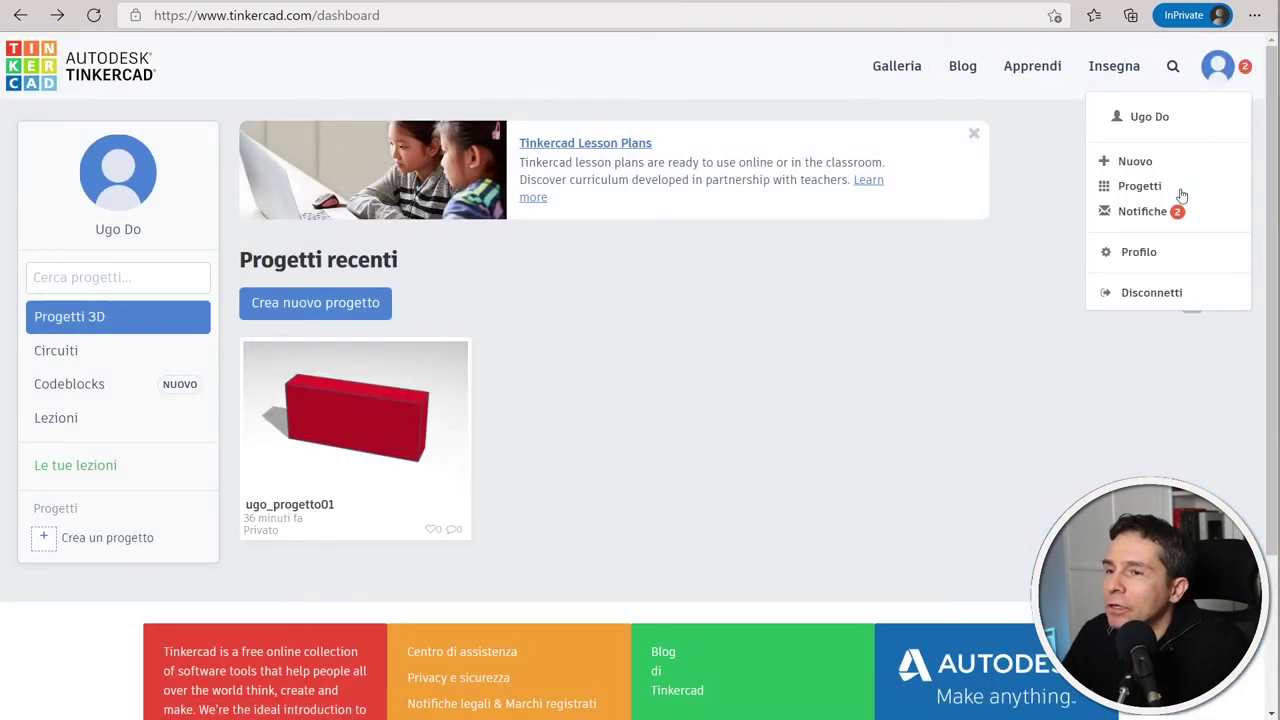
click(1152, 210)
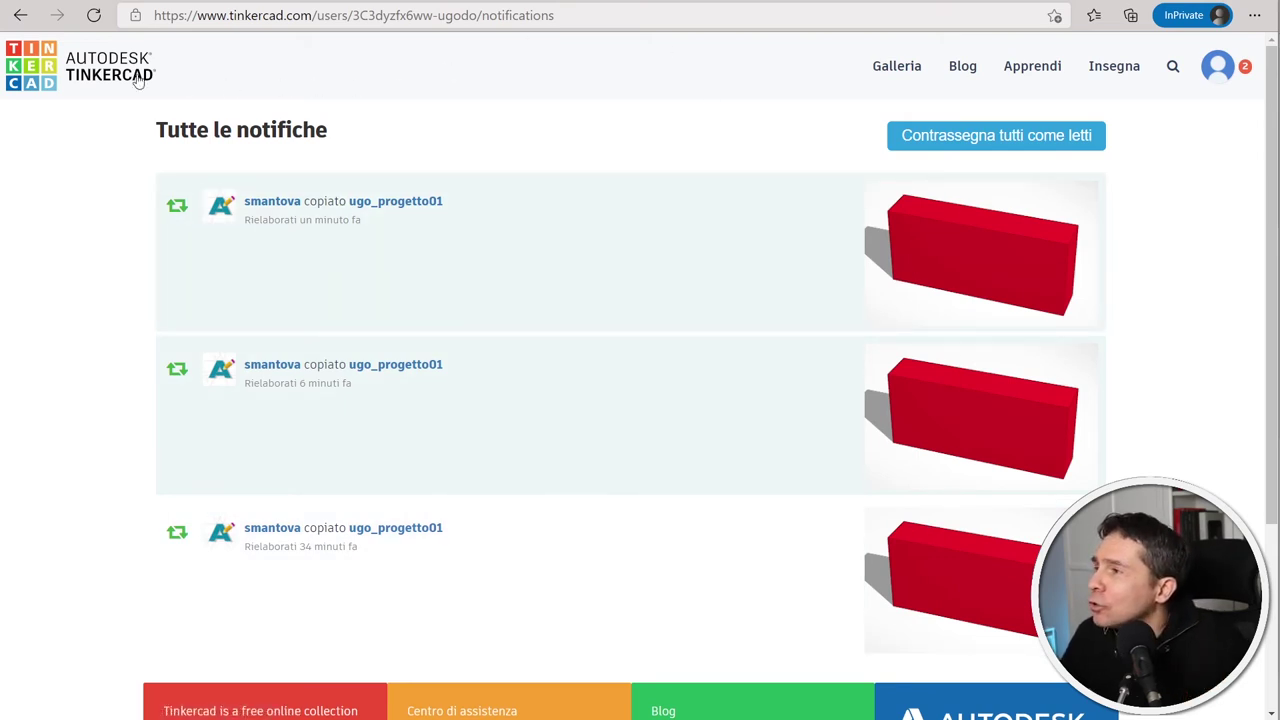
click(22, 18)
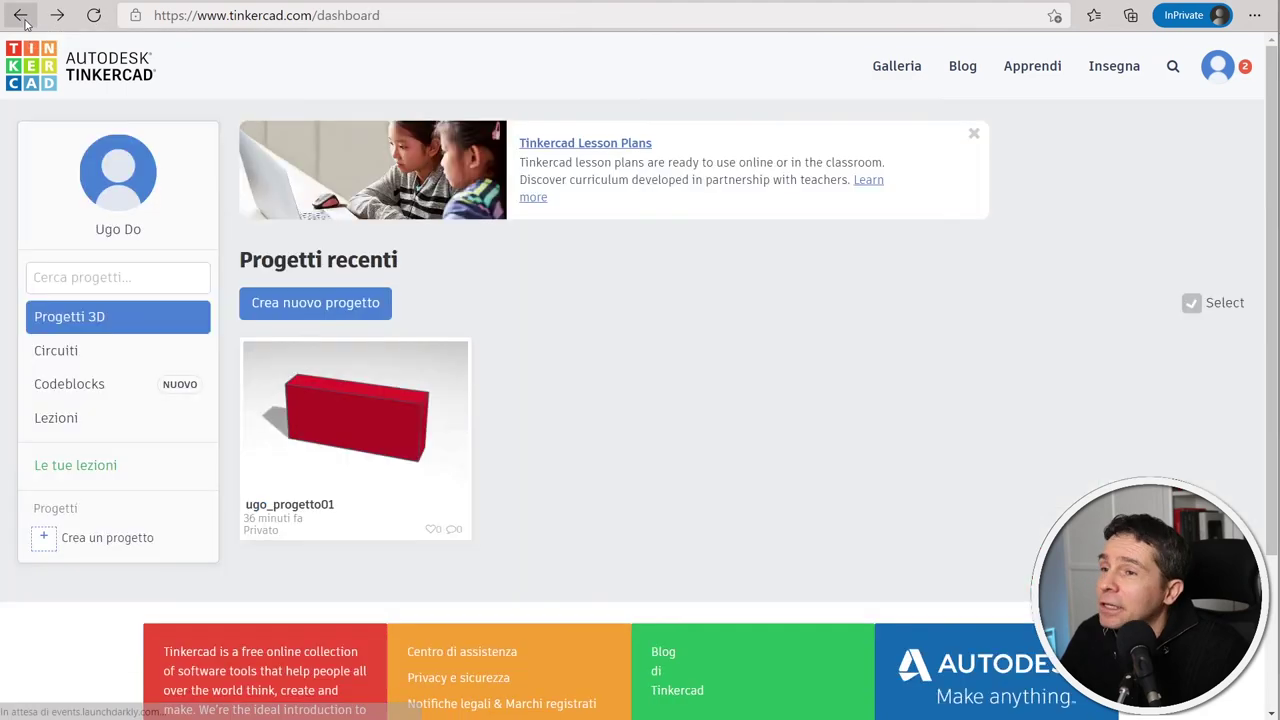